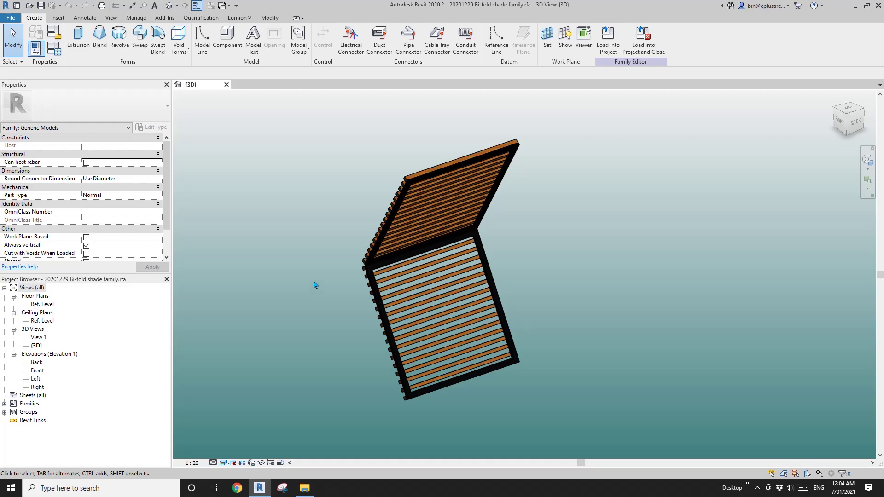
Step: Examine the bi-fold shade's two louvred panels and the fold between them from several angles
{"action": "middle_click_drag", "start_coordinate": [338, 289], "coordinate": [353, 148], "text": "shift"}
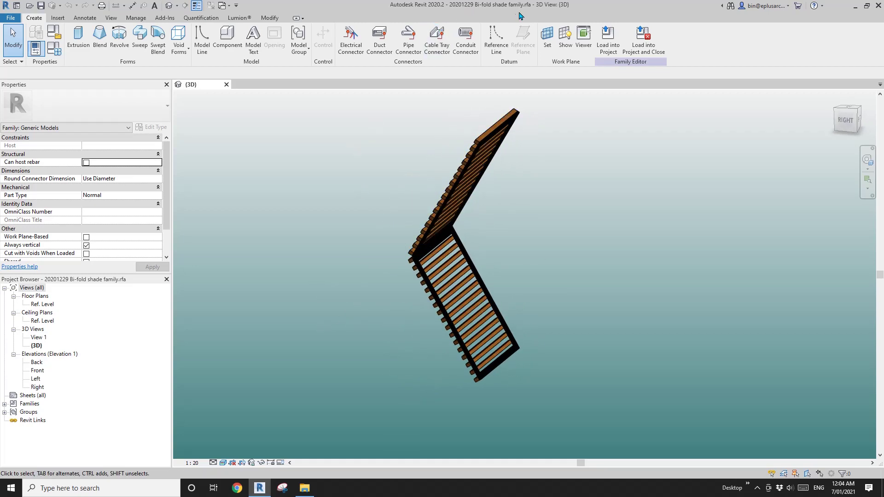
{"action": "middle_click_drag", "start_coordinate": [549, 266], "coordinate": [376, 208], "text": "shift"}
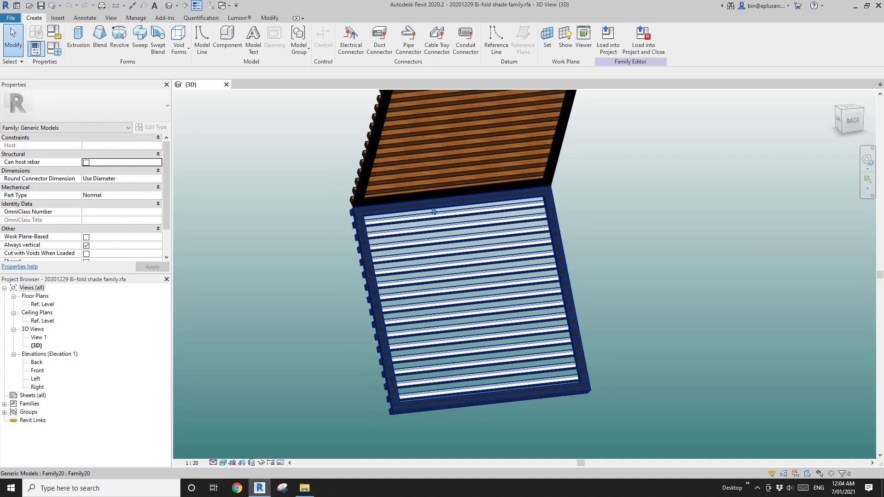
{"action": "middle_click_drag", "start_coordinate": [432, 211], "coordinate": [458, 230]}
{"action": "scroll", "coordinate": [416, 259], "scroll_direction": "down", "scroll_amount": 2}
{"action": "middle_click_drag", "start_coordinate": [416, 259], "coordinate": [302, 217]}
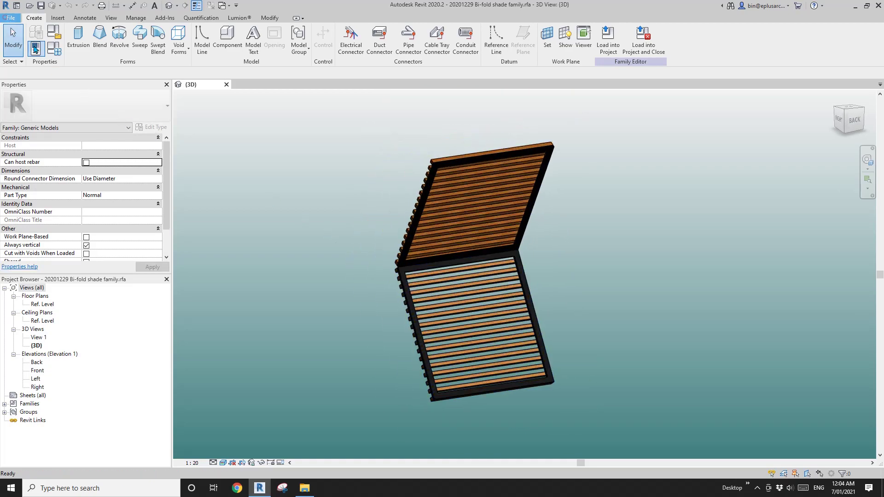
Step: Create a new family from the Metric Generic Model face based.rft template
{"action": "left_click", "coordinate": [10, 18]}
{"action": "mouse_move", "coordinate": [31, 53]}
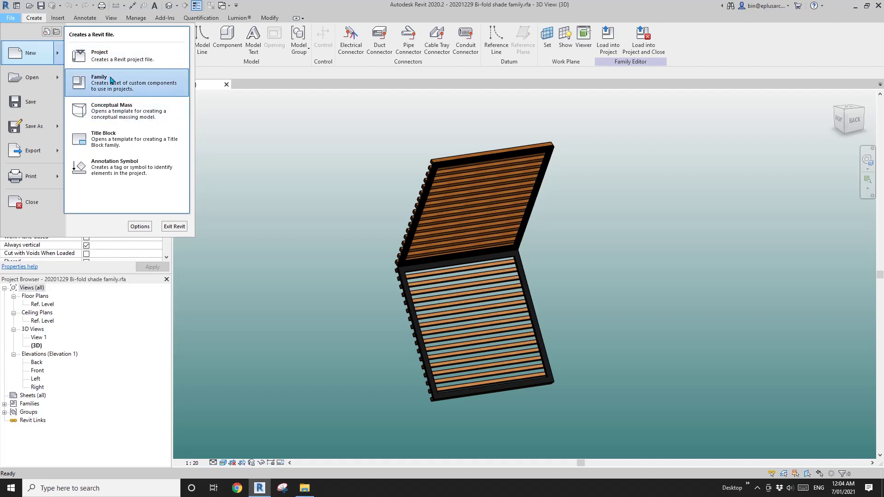
{"action": "left_click", "coordinate": [110, 81]}
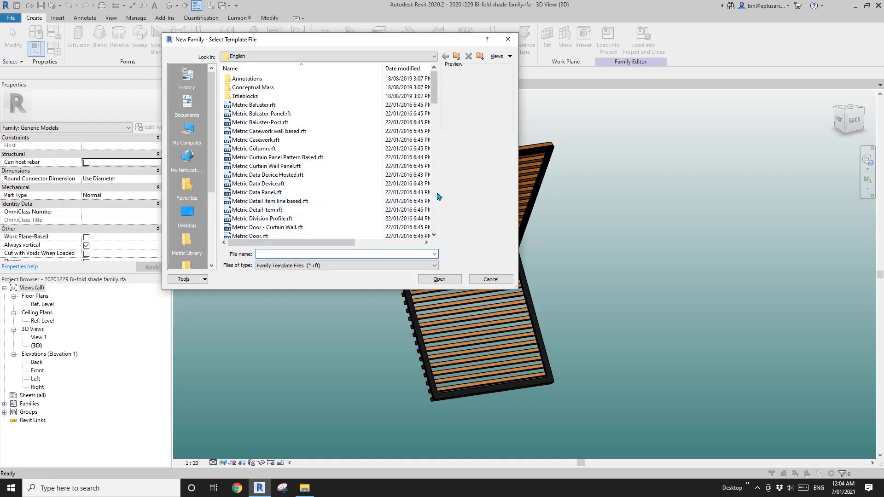
{"action": "left_click", "coordinate": [436, 191]}
{"action": "scroll", "coordinate": [438, 134], "scroll_direction": "down", "scroll_amount": 3}
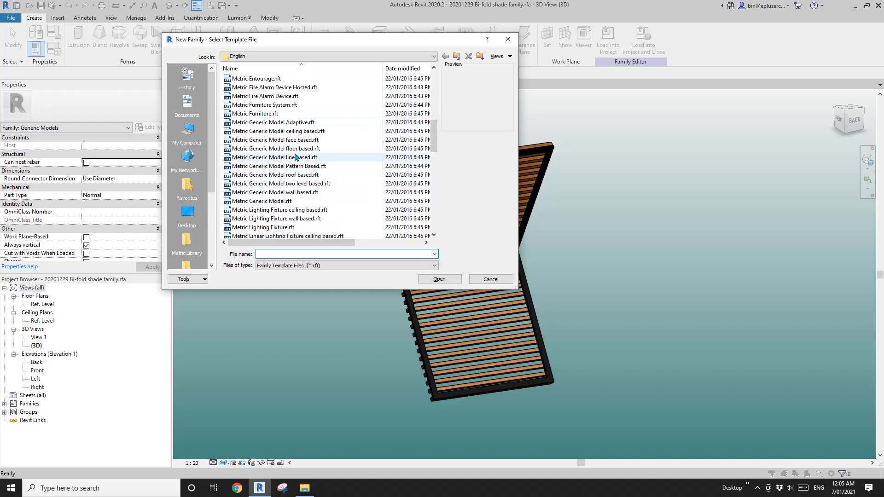
{"action": "left_click", "coordinate": [296, 140]}
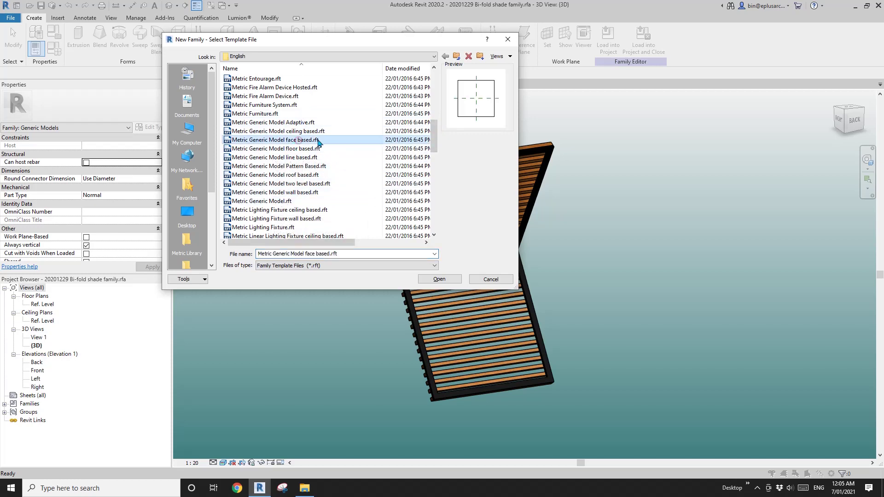
{"action": "left_click", "coordinate": [439, 278]}
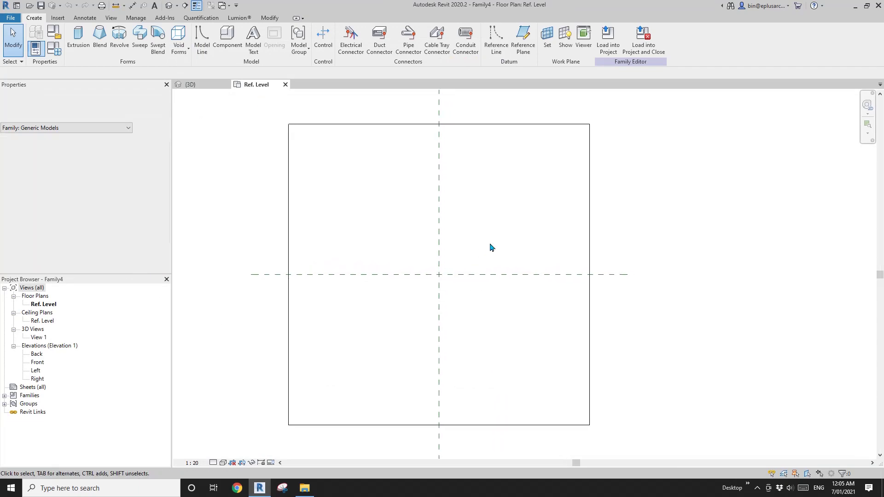
Step: Draw a reference line about 540 mm long from the centre planes' intersection along the Center (Front/Back) plane and lock it to the planes
{"action": "left_click", "coordinate": [582, 175]}
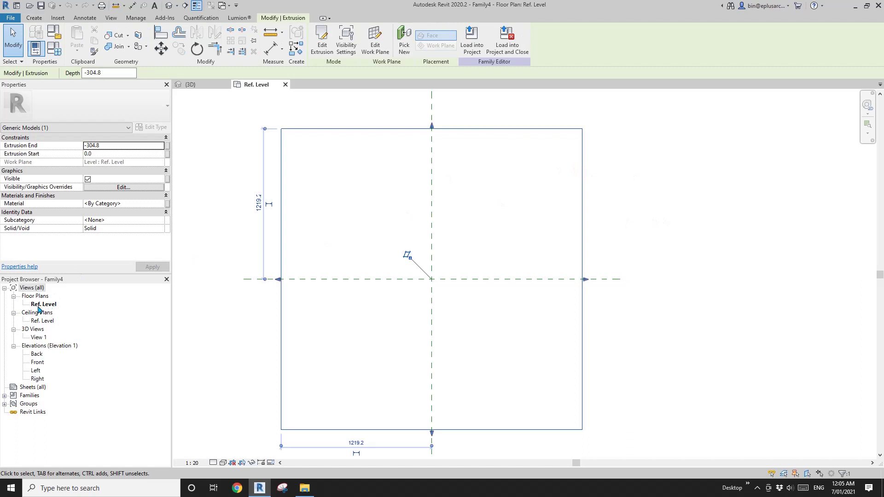
{"action": "left_click", "coordinate": [615, 229]}
{"action": "left_click", "coordinate": [33, 18]}
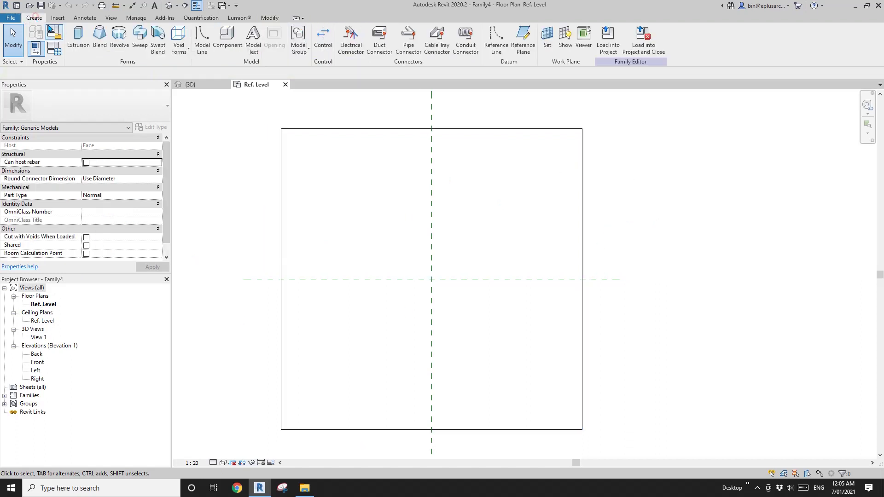
{"action": "left_click", "coordinate": [501, 52]}
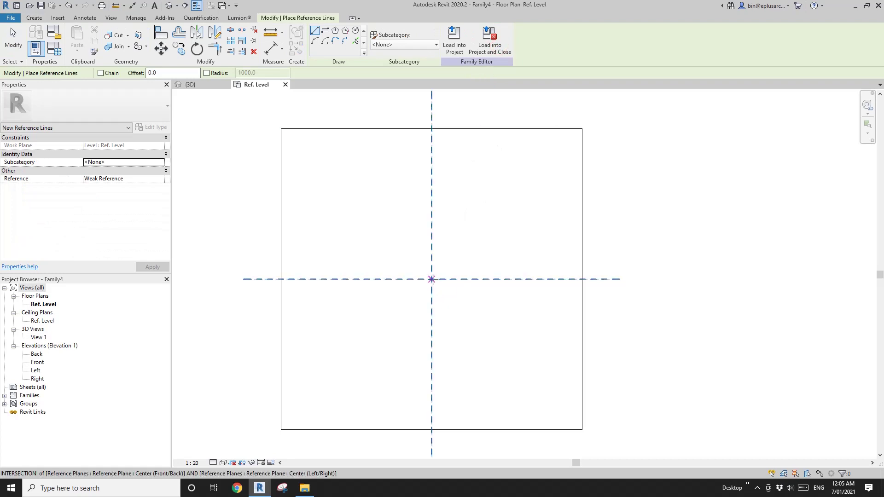
{"action": "left_click", "coordinate": [432, 279]}
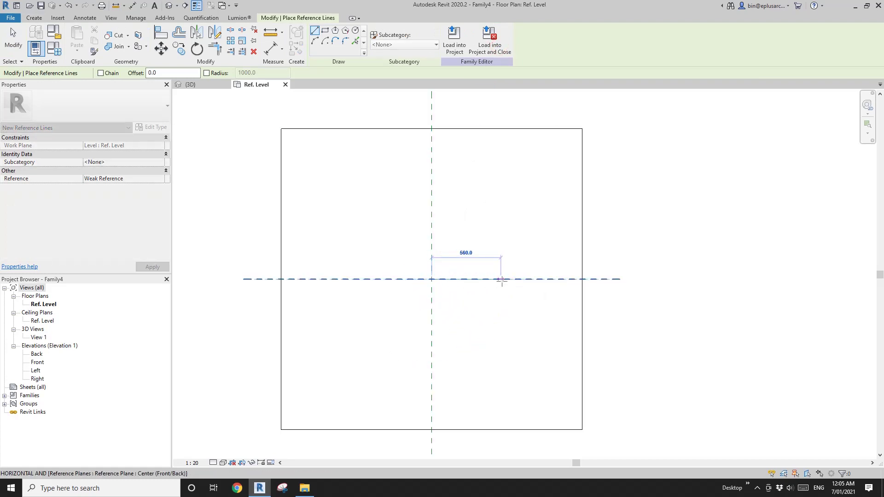
{"action": "left_click", "coordinate": [498, 280]}
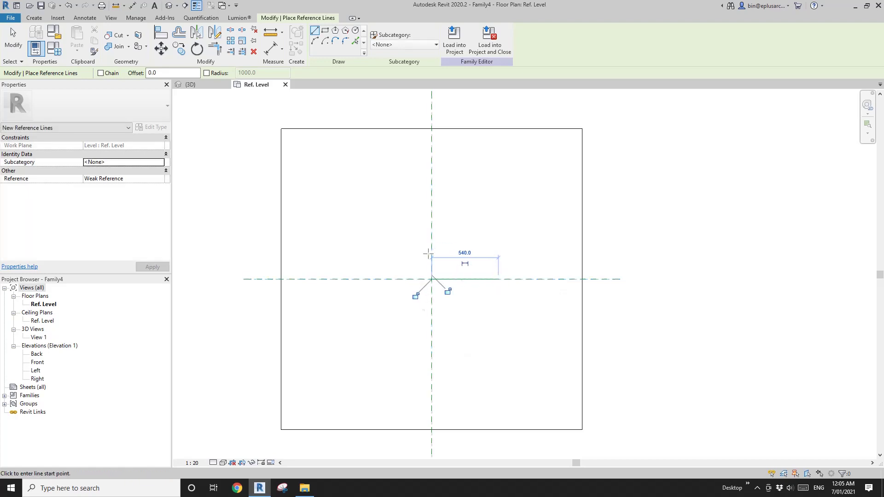
{"action": "scroll", "coordinate": [428, 253], "scroll_direction": "up", "scroll_amount": 2}
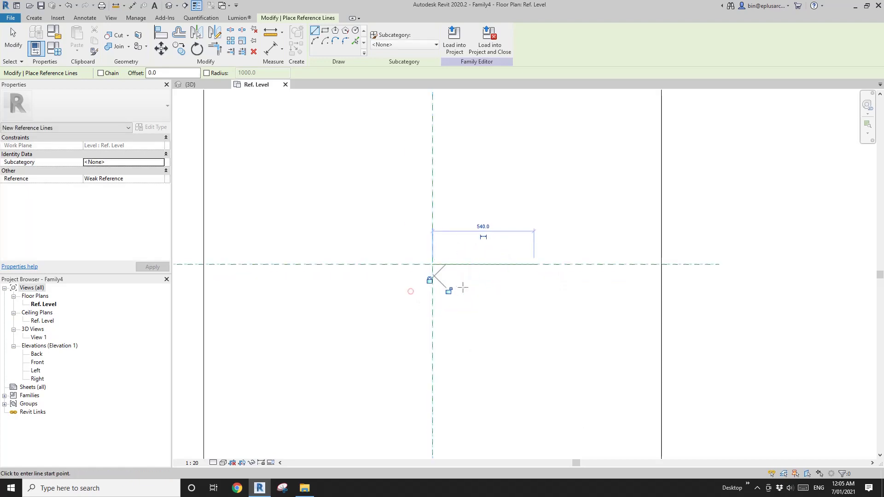
{"action": "key", "text": "Escape"}
{"action": "key", "text": "Escape"}
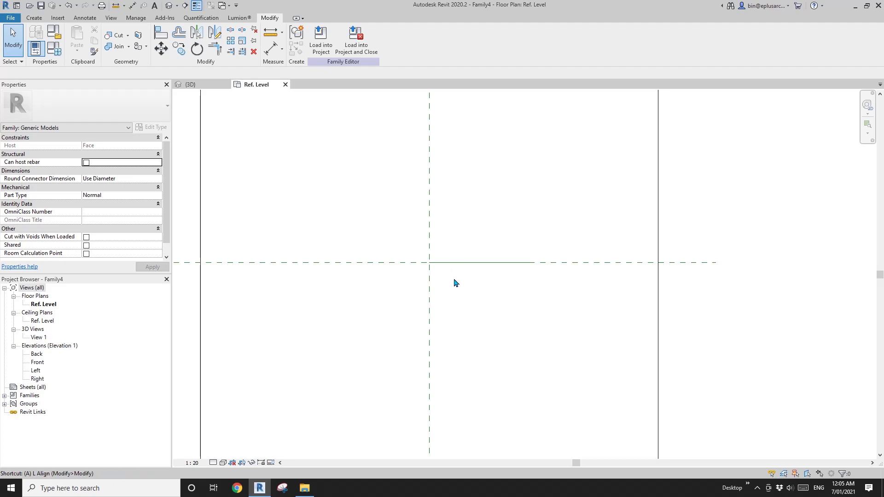
{"action": "left_click", "coordinate": [429, 214]}
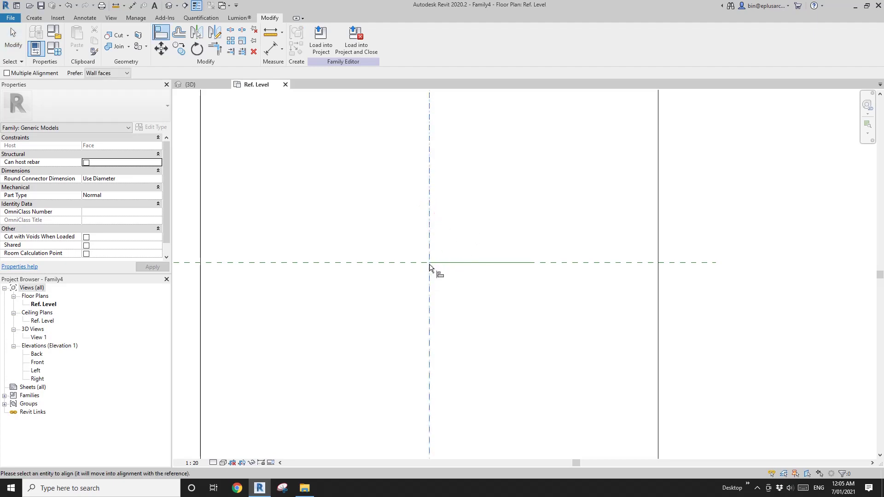
{"action": "key", "text": "Escape"}
{"action": "scroll", "coordinate": [448, 281], "scroll_direction": "down", "scroll_amount": 2}
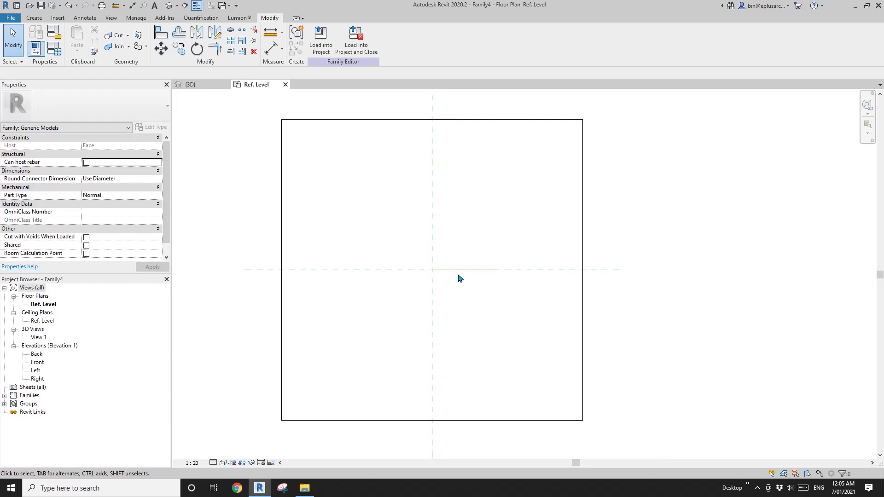
Step: Examine the reference line and the work planes it carries in the default 3D view
{"action": "middle_click_drag", "start_coordinate": [458, 278], "coordinate": [457, 282]}
{"action": "left_click", "coordinate": [169, 5]}
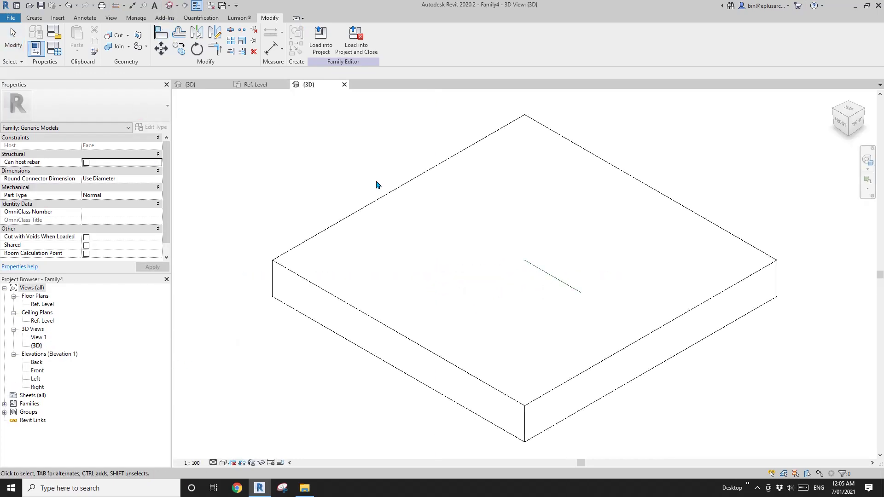
{"action": "middle_click_drag", "start_coordinate": [374, 184], "coordinate": [568, 242], "text": "shift"}
{"action": "left_click", "coordinate": [523, 265]}
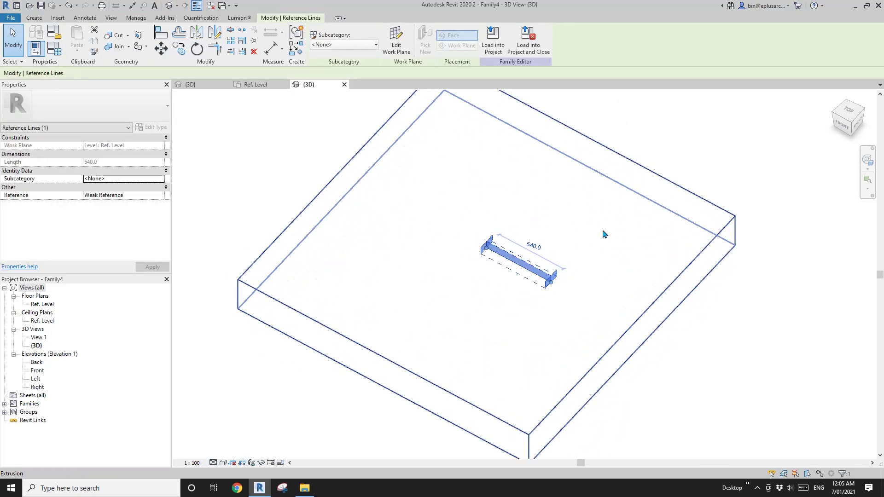
{"action": "key", "text": "Escape"}
{"action": "scroll", "coordinate": [510, 273], "scroll_direction": "down", "scroll_amount": 1}
{"action": "middle_click_drag", "start_coordinate": [509, 277], "coordinate": [500, 271], "text": "shift"}
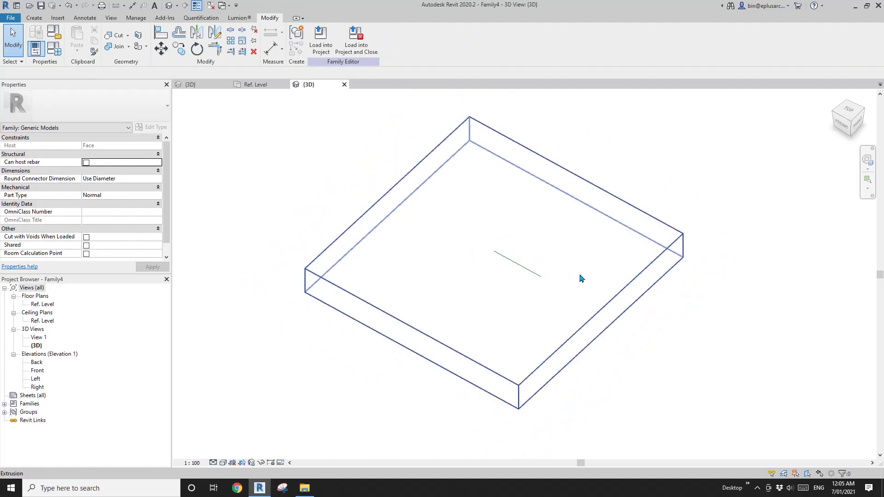
{"action": "middle_click_drag", "start_coordinate": [580, 278], "coordinate": [493, 233], "text": "shift"}
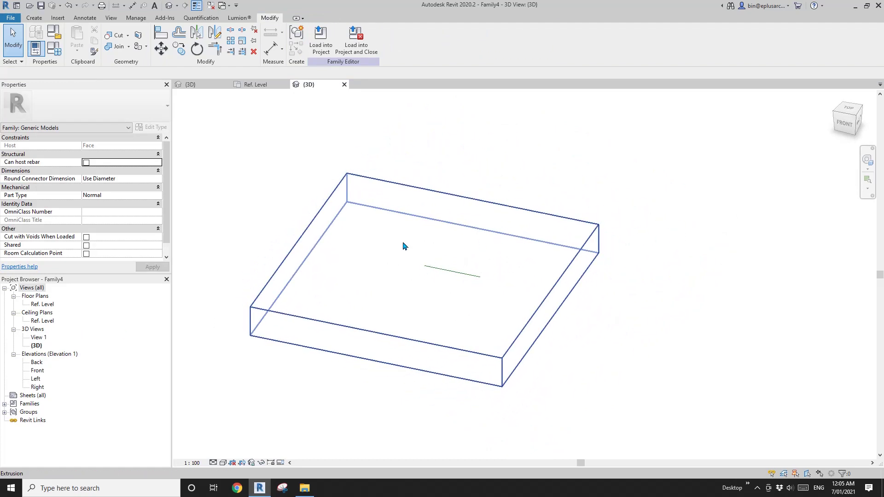
Step: Set the work plane to the vertical plane of the reference line with the Pick a plane option
{"action": "left_click", "coordinate": [33, 18]}
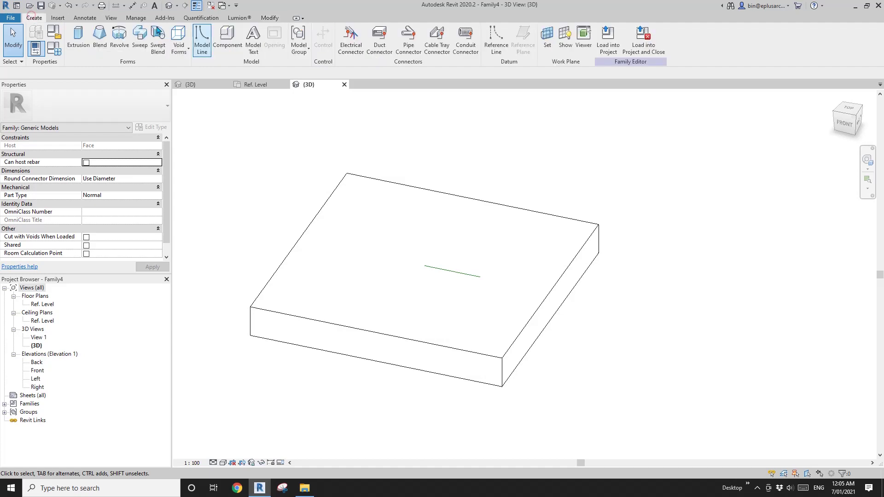
{"action": "left_click", "coordinate": [548, 41]}
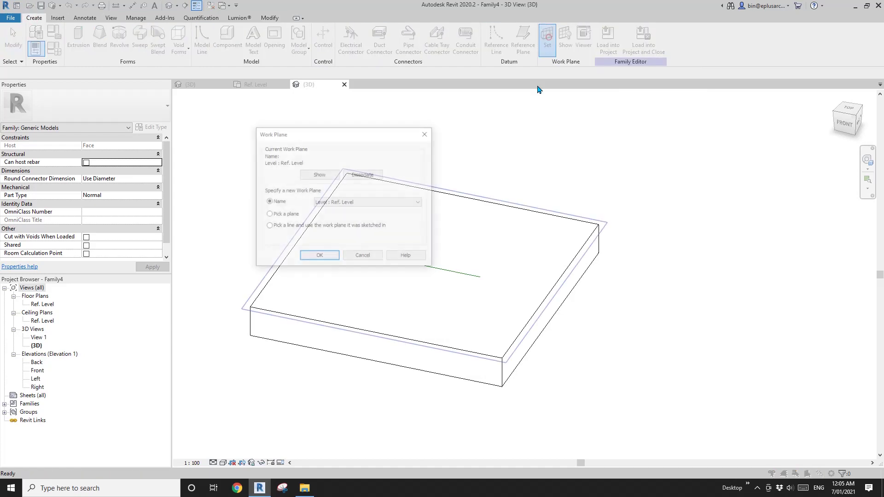
{"action": "left_click", "coordinate": [276, 215]}
{"action": "left_click", "coordinate": [321, 257]}
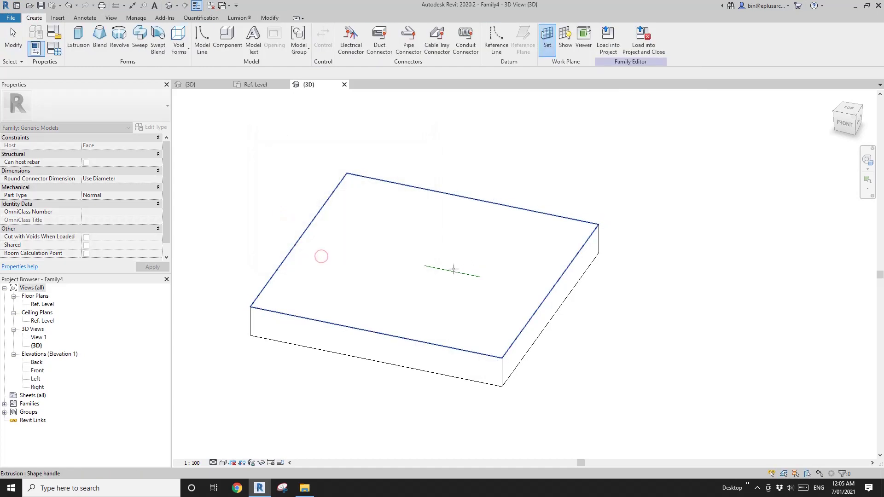
{"action": "left_click", "coordinate": [459, 272]}
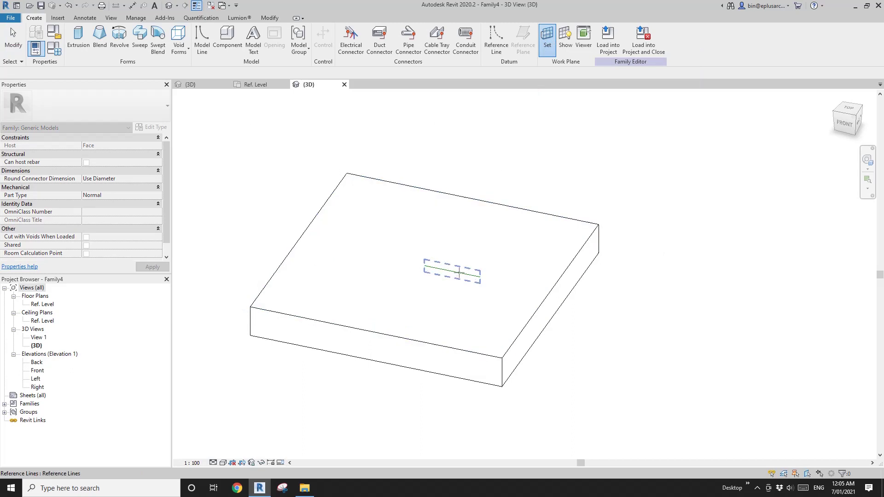
{"action": "mouse_move", "coordinate": [464, 273]}
{"action": "middle_mouse_down", "text": "shift"}
{"action": "mouse_move", "coordinate": [322, 260]}
{"action": "mouse_move", "coordinate": [454, 270]}
{"action": "middle_mouse_up", "text": "shift"}
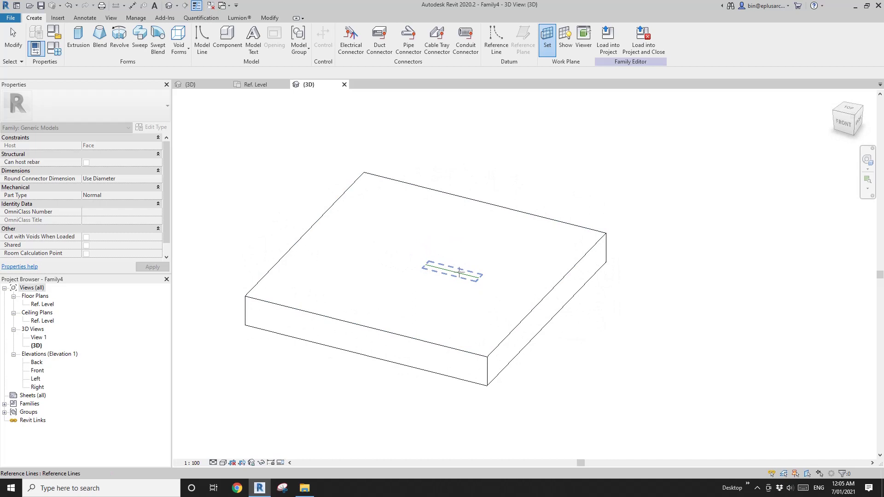
{"action": "left_click", "coordinate": [453, 272]}
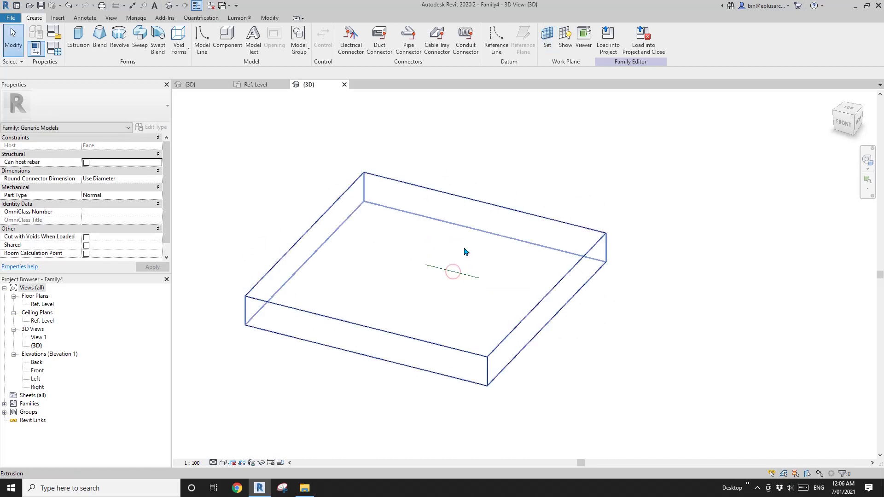
Step: Draw a second reference line about 520 mm long, angled upward from the start point of the first one
{"action": "left_click", "coordinate": [495, 39]}
{"action": "left_click", "coordinate": [426, 265]}
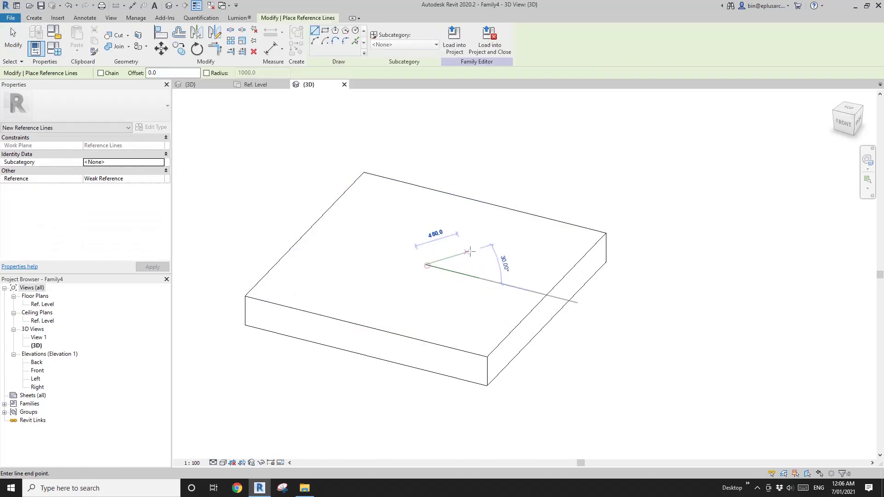
{"action": "left_click", "coordinate": [469, 249]}
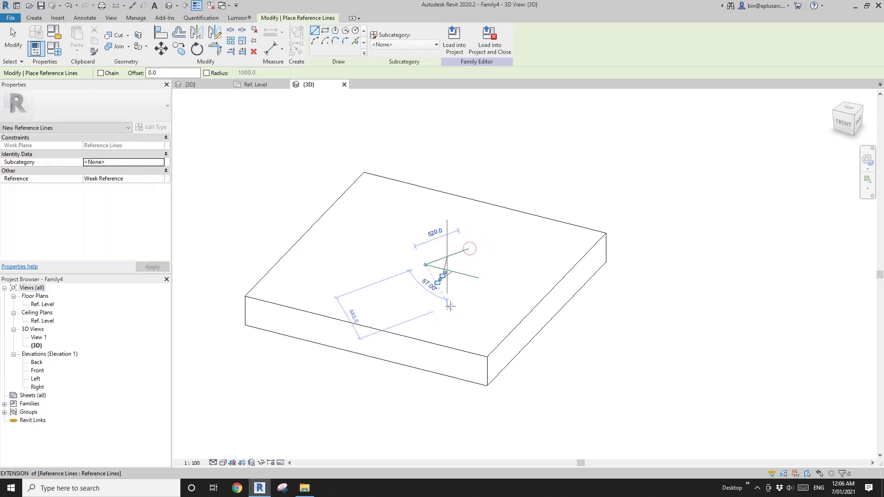
{"action": "scroll", "coordinate": [450, 286], "scroll_direction": "up", "scroll_amount": 4}
{"action": "middle_click_drag", "start_coordinate": [455, 290], "coordinate": [457, 275], "text": "shift"}
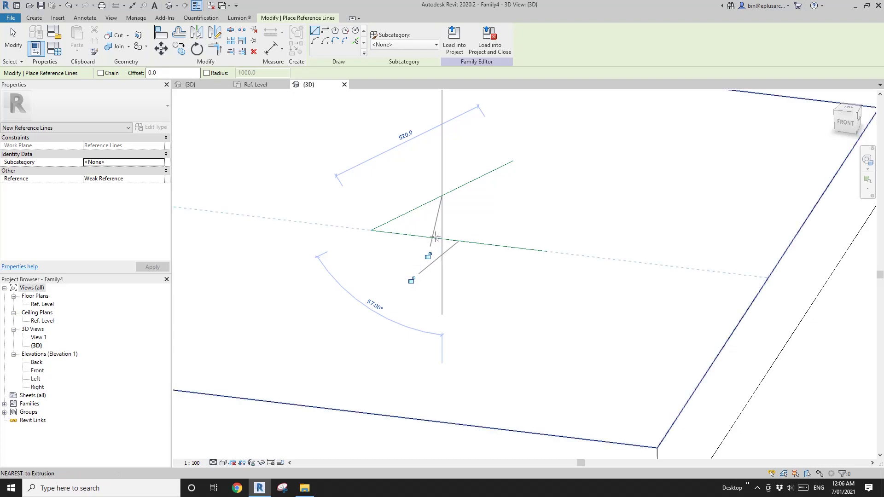
{"action": "key", "text": "Escape"}
{"action": "middle_click_drag", "start_coordinate": [437, 223], "coordinate": [469, 242], "text": "shift"}
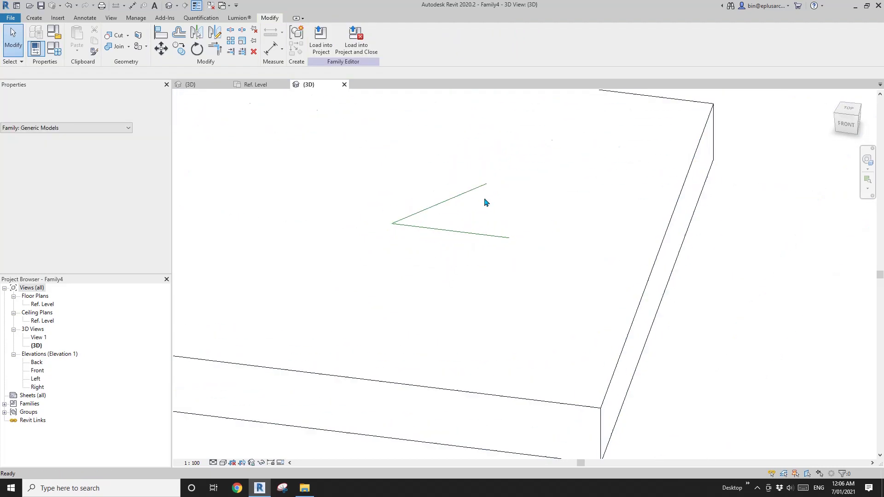
Step: In the Ref. Level floor plan, make the horizontal reference line's temporary length dimension permanent
{"action": "double_click", "coordinate": [42, 304]}
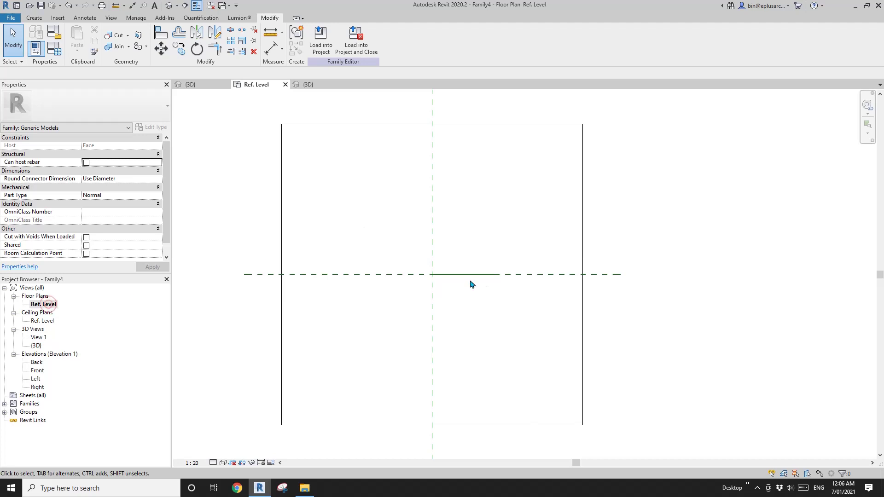
{"action": "scroll", "coordinate": [506, 281], "scroll_direction": "up", "scroll_amount": 2}
{"action": "left_click", "coordinate": [503, 271]}
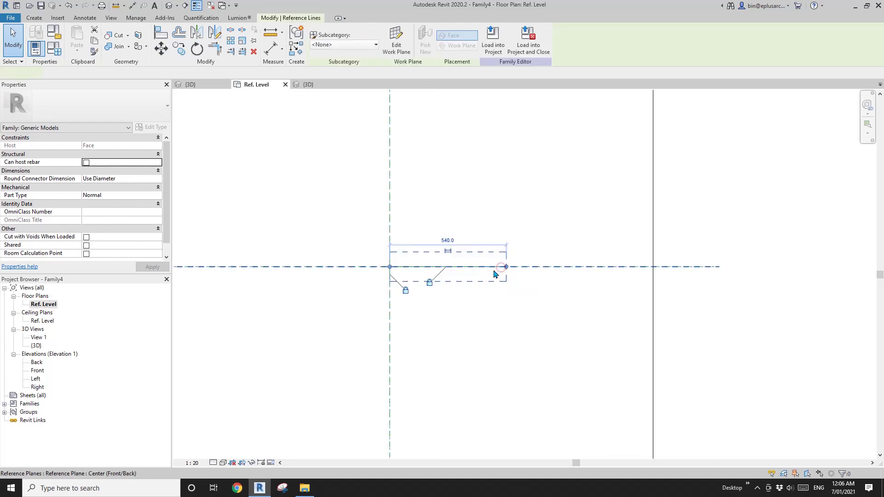
{"action": "left_click", "coordinate": [448, 252]}
{"action": "key", "text": "Escape"}
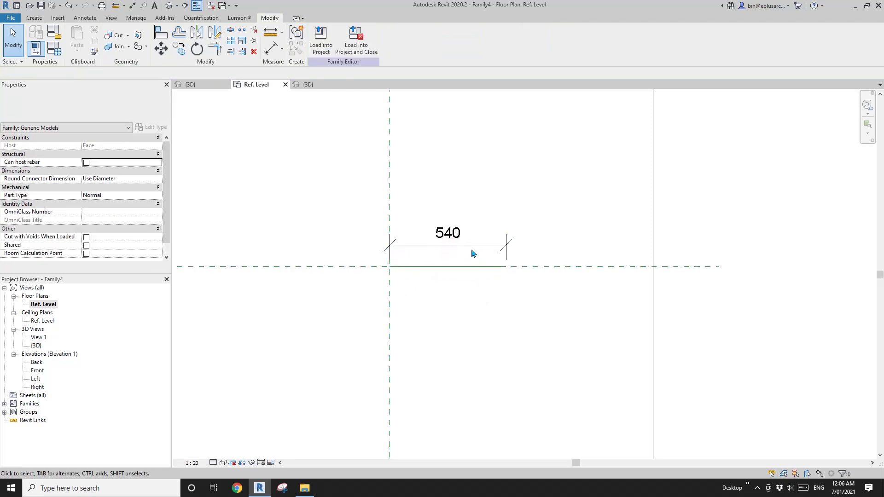
Step: Move the horizontal reference line's length dimension farther from the line and label it with a new type parameter W
{"action": "left_click_drag", "start_coordinate": [470, 245], "coordinate": [473, 222]}
{"action": "left_click", "coordinate": [407, 38]}
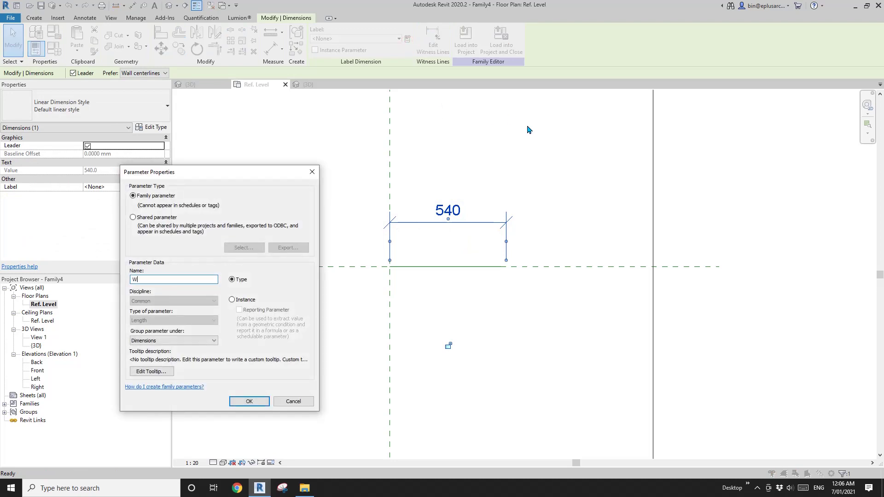
{"action": "left_click", "coordinate": [247, 402]}
{"action": "key", "text": "Escape"}
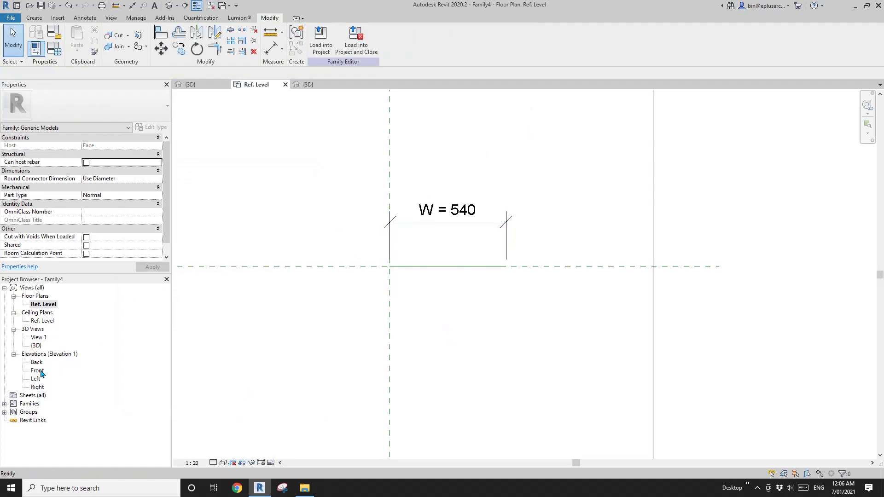
Step: In the Front elevation, make the angled reference line's temporary length dimension permanent and label it with the W parameter
{"action": "double_click", "coordinate": [37, 370]}
{"action": "middle_click_drag", "start_coordinate": [492, 295], "coordinate": [491, 235]}
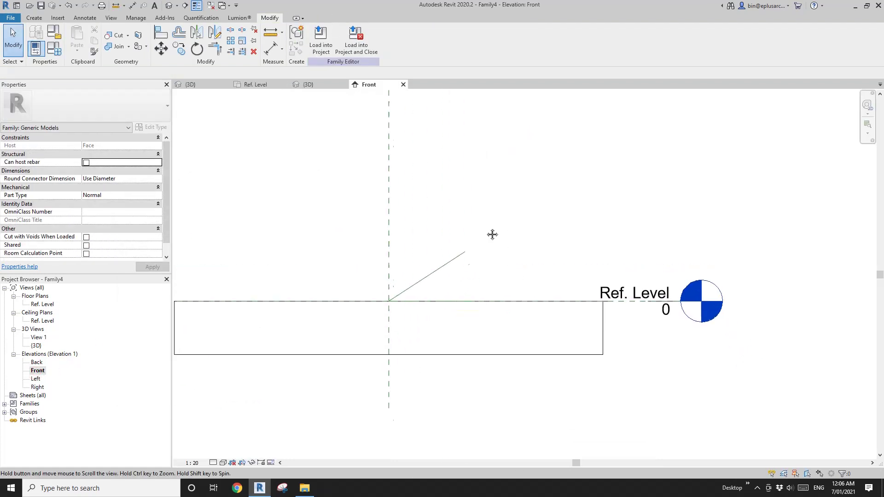
{"action": "left_click", "coordinate": [438, 274]}
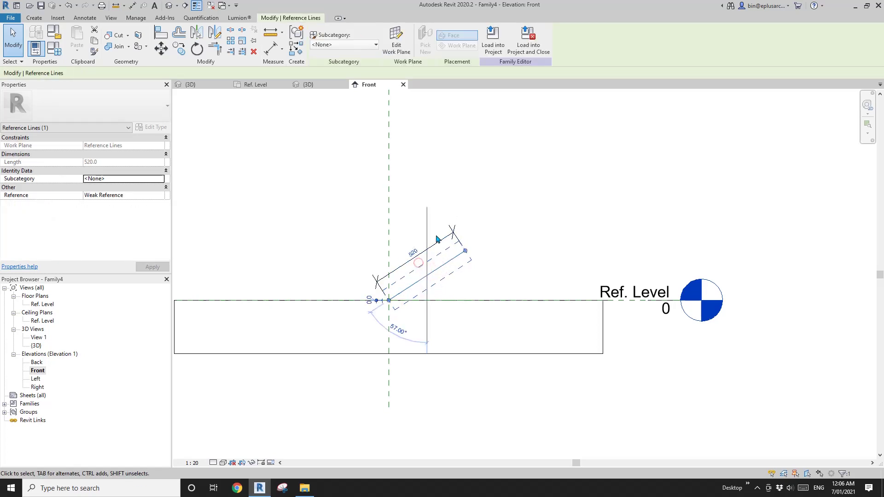
{"action": "left_click", "coordinate": [418, 266]}
{"action": "left_click", "coordinate": [415, 254]}
{"action": "left_click", "coordinate": [389, 40]}
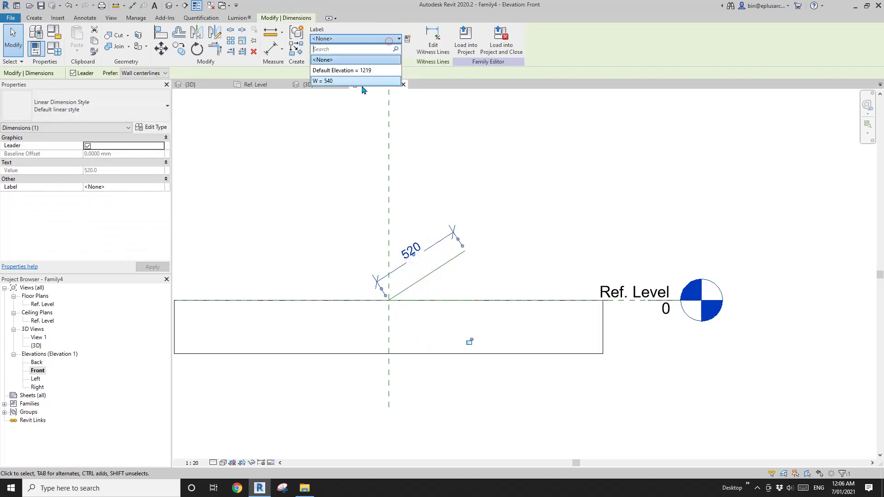
{"action": "left_click", "coordinate": [324, 81]}
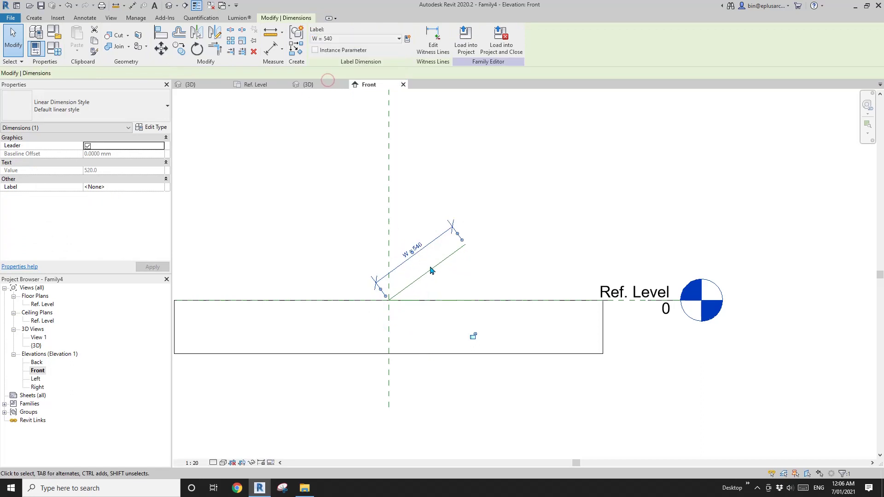
{"action": "left_click", "coordinate": [435, 164]}
{"action": "scroll", "coordinate": [437, 167], "scroll_direction": "down", "scroll_amount": 2}
{"action": "middle_click_drag", "start_coordinate": [435, 164], "coordinate": [449, 171]}
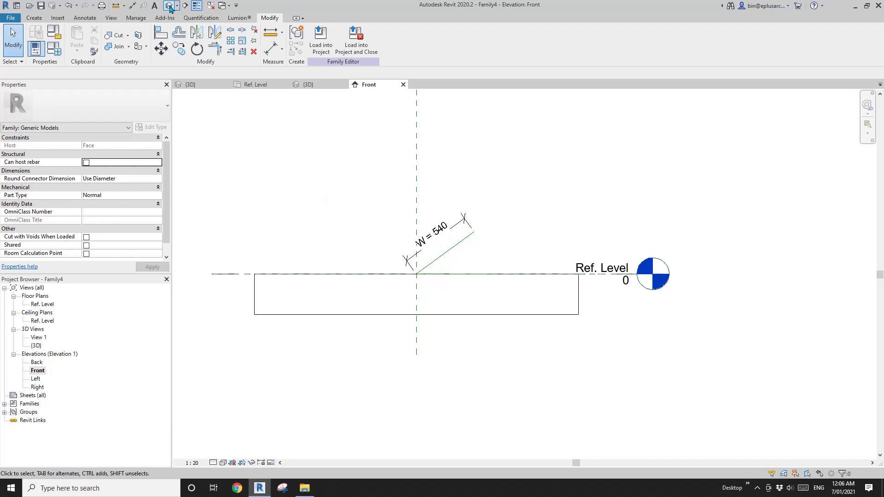
Step: Set the default 3D view's scale to 1:10 so the dimension text of both reference lines is legible
{"action": "left_click", "coordinate": [168, 5]}
{"action": "scroll", "coordinate": [482, 276], "scroll_direction": "down", "scroll_amount": 2}
{"action": "middle_click_drag", "start_coordinate": [485, 275], "coordinate": [481, 280], "text": "shift"}
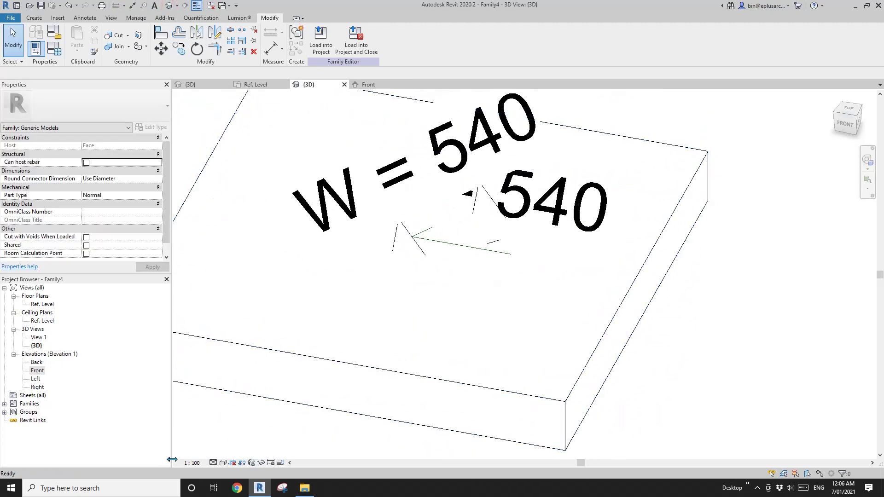
{"action": "left_click", "coordinate": [193, 464]}
{"action": "left_click", "coordinate": [203, 364]}
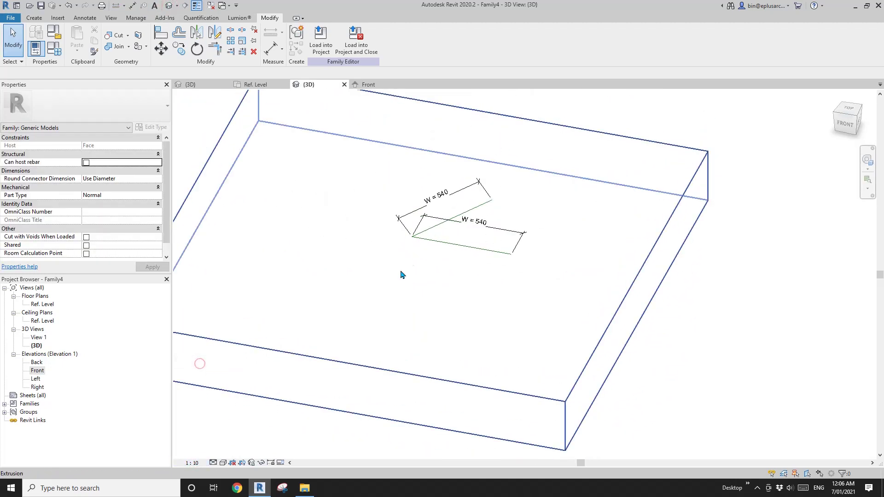
{"action": "middle_click_drag", "start_coordinate": [457, 276], "coordinate": [440, 238], "text": "shift"}
{"action": "scroll", "coordinate": [441, 237], "scroll_direction": "up", "scroll_amount": 2}
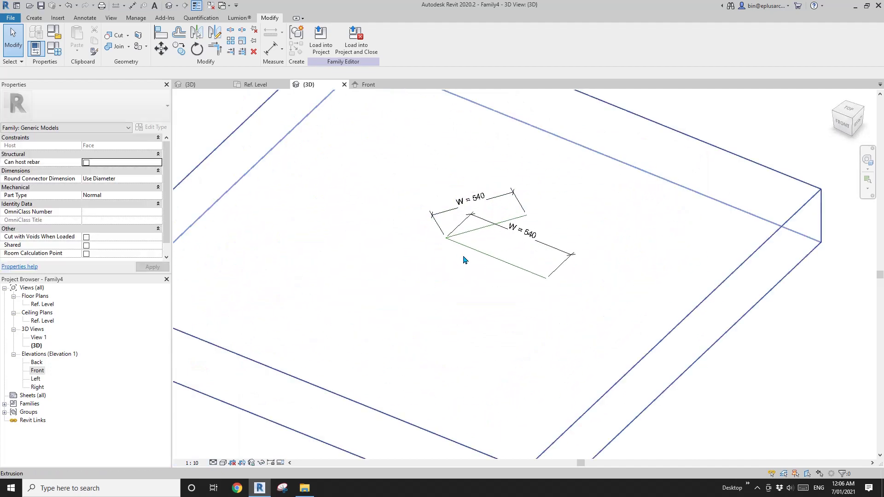
{"action": "middle_click_drag", "start_coordinate": [497, 231], "coordinate": [452, 270], "text": "shift"}
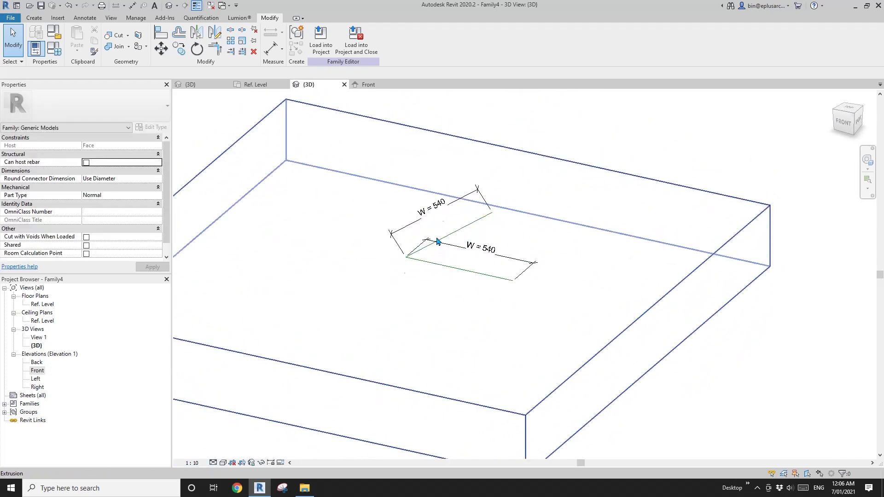
{"action": "middle_click_drag", "start_coordinate": [445, 253], "coordinate": [462, 274], "text": "shift"}
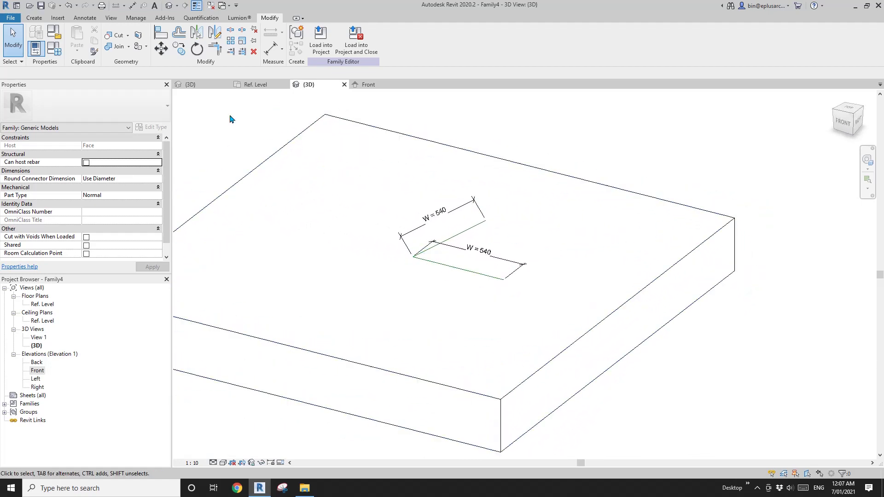
Step: Set the work plane to the horizontal reference line's vertical plane with the Pick a plane option
{"action": "left_click", "coordinate": [34, 17]}
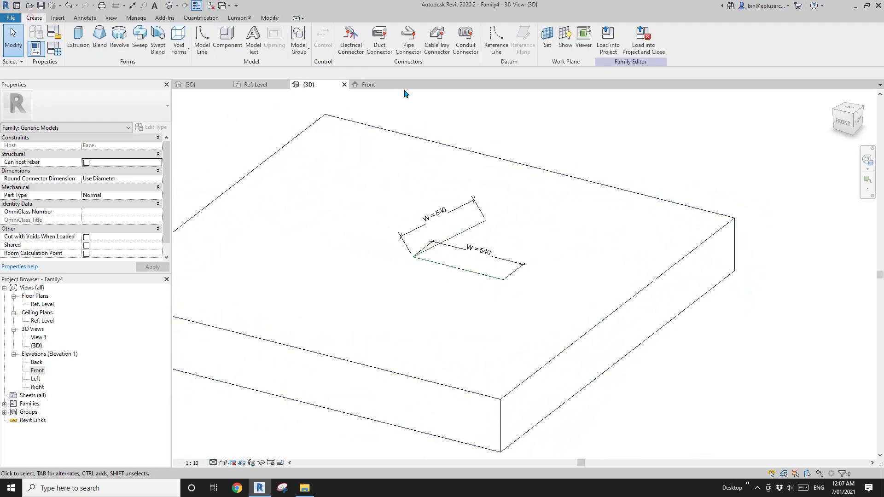
{"action": "left_click", "coordinate": [549, 42]}
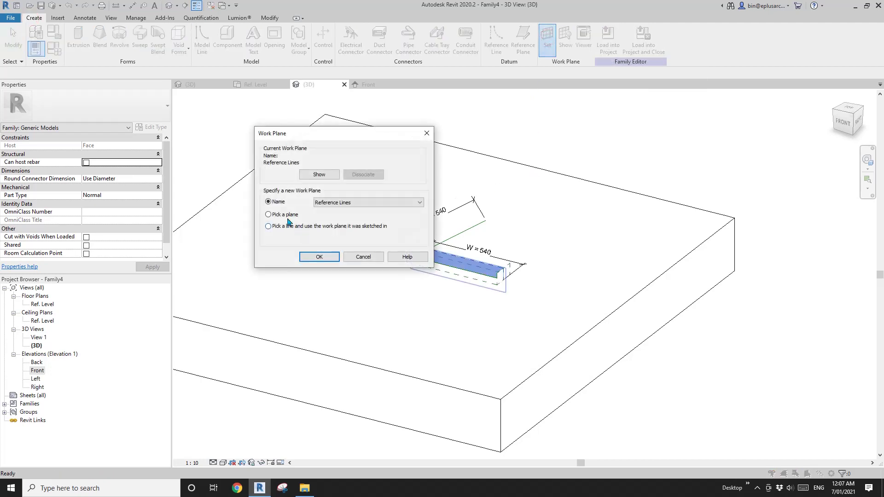
{"action": "left_click", "coordinate": [321, 259]}
{"action": "middle_click_drag", "start_coordinate": [462, 275], "coordinate": [427, 271], "text": "shift"}
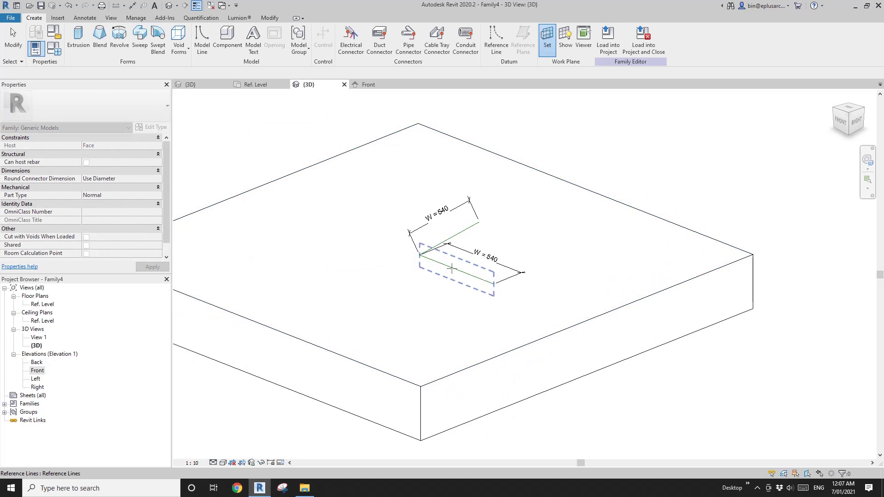
{"action": "left_click", "coordinate": [451, 269]}
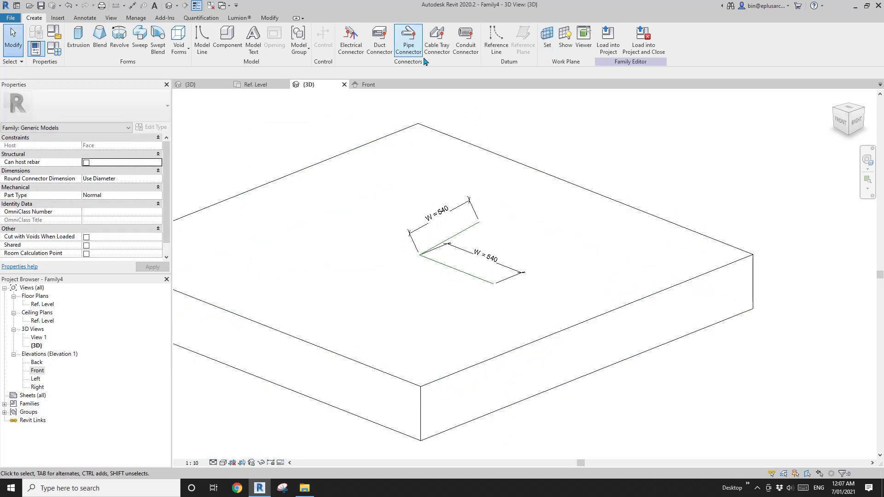
Step: Place an angular dimension between the two reference lines and move its arc in close to their shared start point
{"action": "key", "text": "d"}
{"action": "key", "text": "i"}
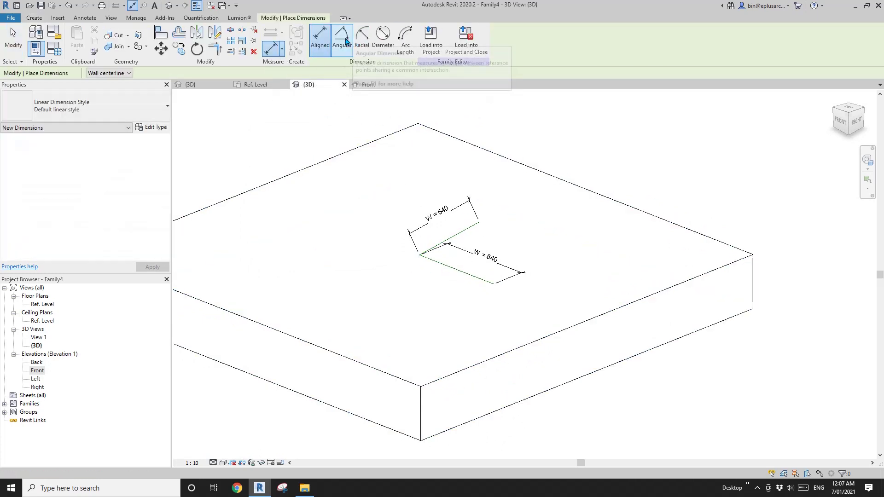
{"action": "left_click", "coordinate": [342, 41]}
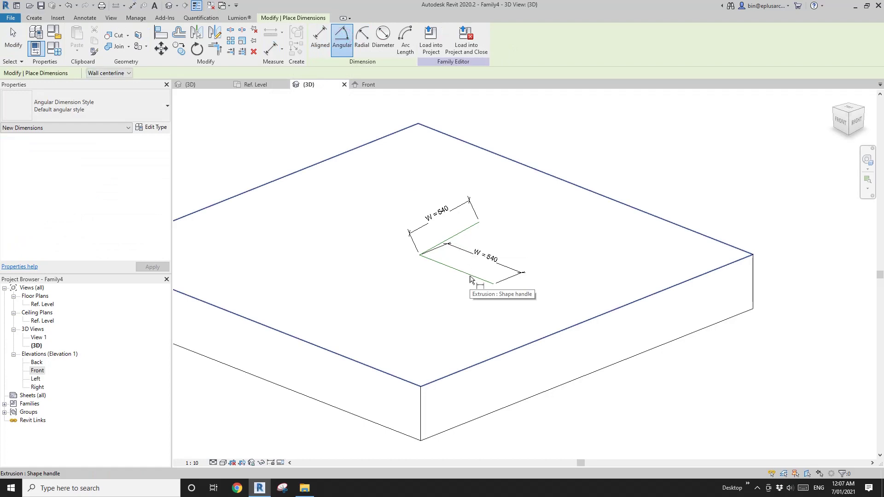
{"action": "left_click", "coordinate": [469, 277]}
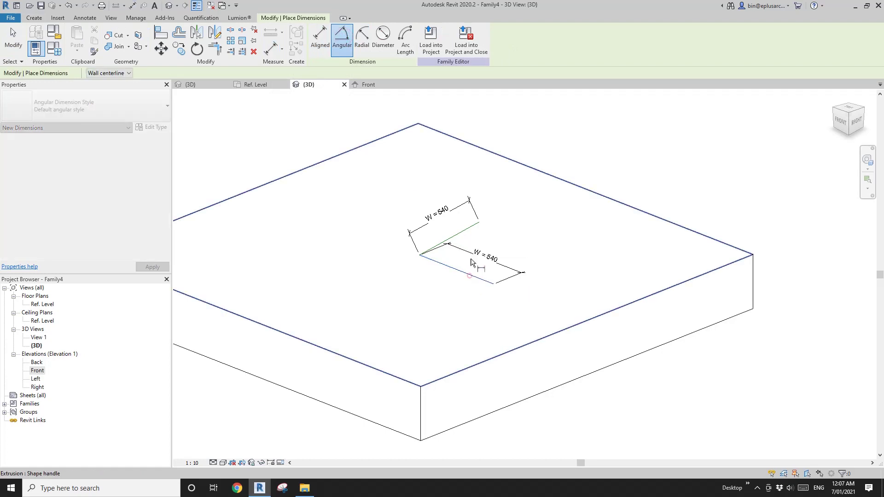
{"action": "left_click", "coordinate": [469, 233]}
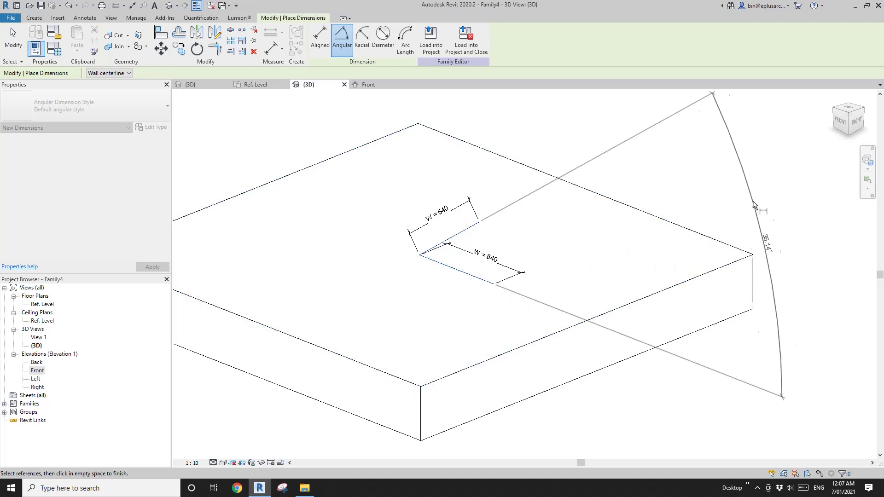
{"action": "left_click", "coordinate": [768, 200]}
{"action": "scroll", "coordinate": [516, 269], "scroll_direction": "down", "scroll_amount": 2}
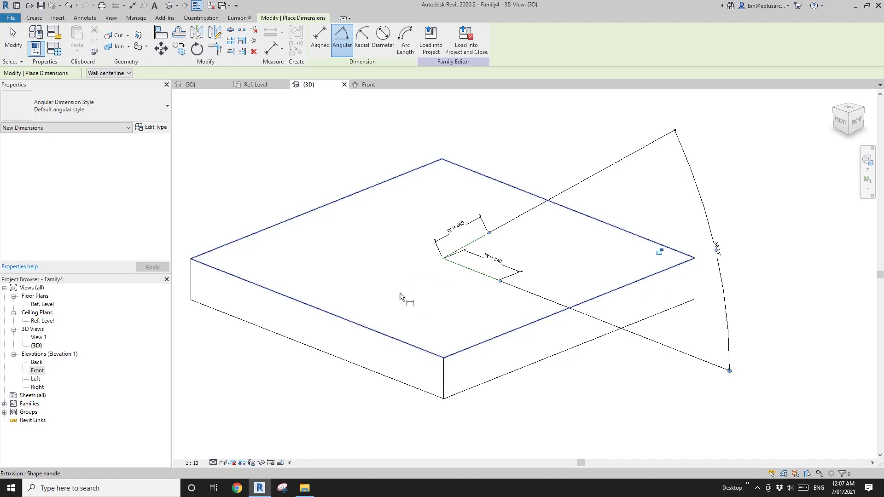
{"action": "key", "text": "Escape"}
{"action": "key", "text": "Escape"}
{"action": "left_click_drag", "start_coordinate": [731, 365], "coordinate": [556, 400]}
{"action": "left_click_drag", "start_coordinate": [496, 403], "coordinate": [509, 400]}
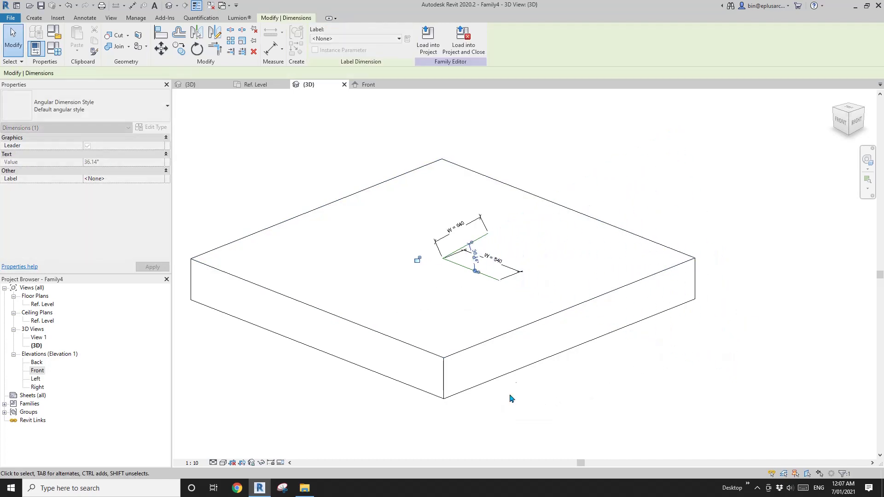
Step: Label the angular dimension with a new parameter named A and make it an instance parameter
{"action": "scroll", "coordinate": [481, 246], "scroll_direction": "up", "scroll_amount": 5}
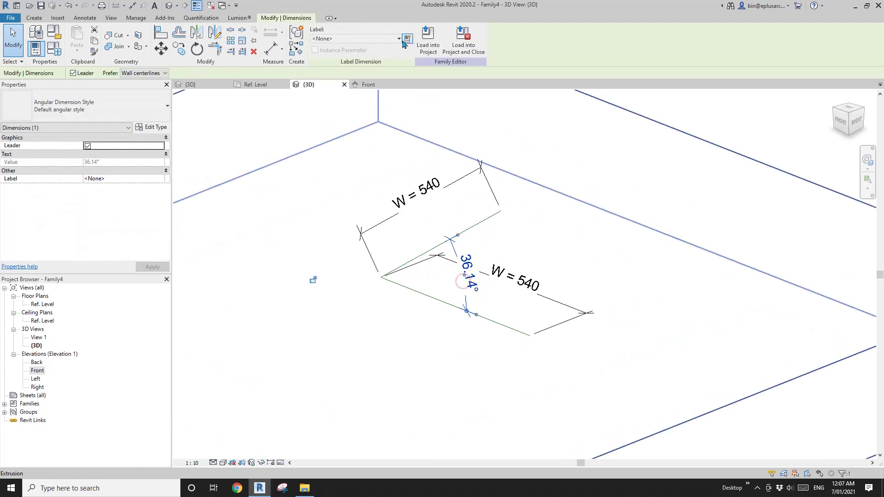
{"action": "left_click", "coordinate": [407, 39]}
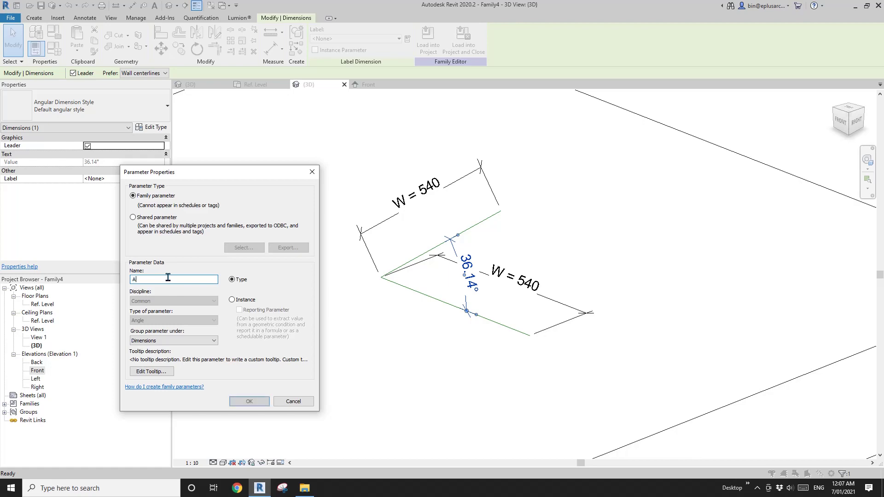
{"action": "type", "text": "A"}
{"action": "left_click", "coordinate": [249, 402]}
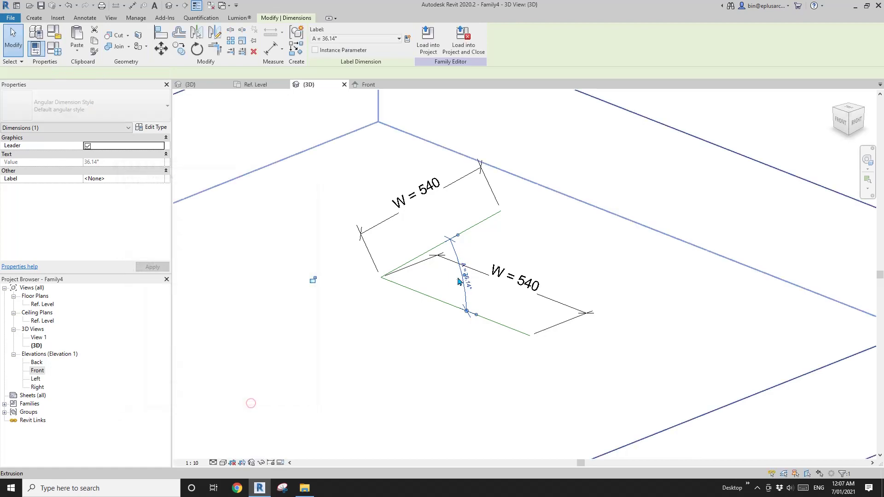
{"action": "middle_click_drag", "start_coordinate": [316, 280], "coordinate": [465, 193], "text": "shift"}
{"action": "left_click", "coordinate": [465, 191]}
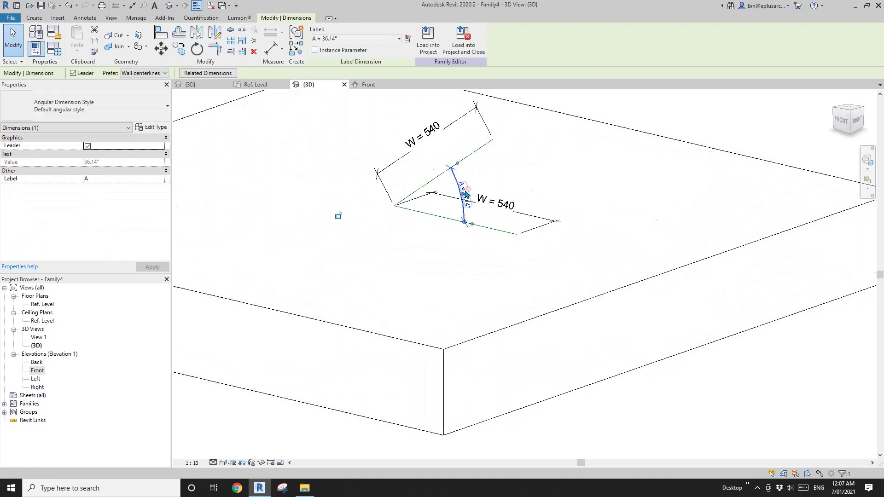
{"action": "left_click", "coordinate": [317, 51]}
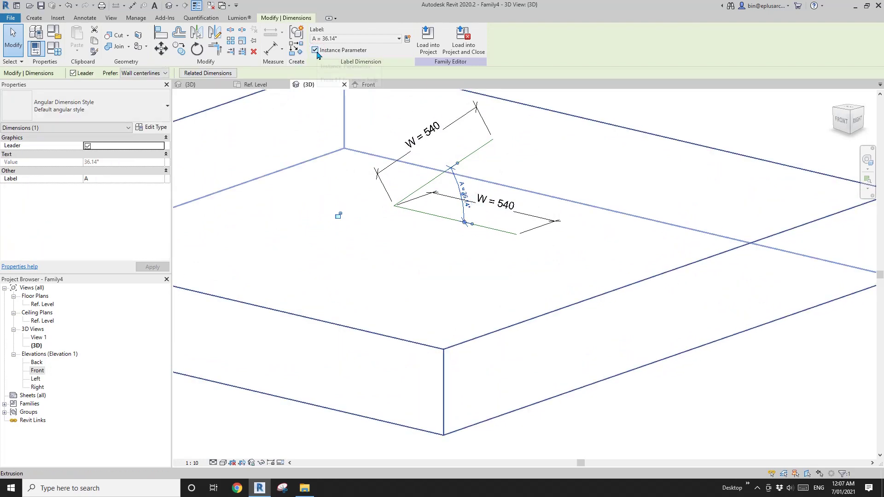
{"action": "left_click", "coordinate": [554, 260]}
{"action": "middle_click_drag", "start_coordinate": [554, 260], "coordinate": [122, 101], "text": "shift"}
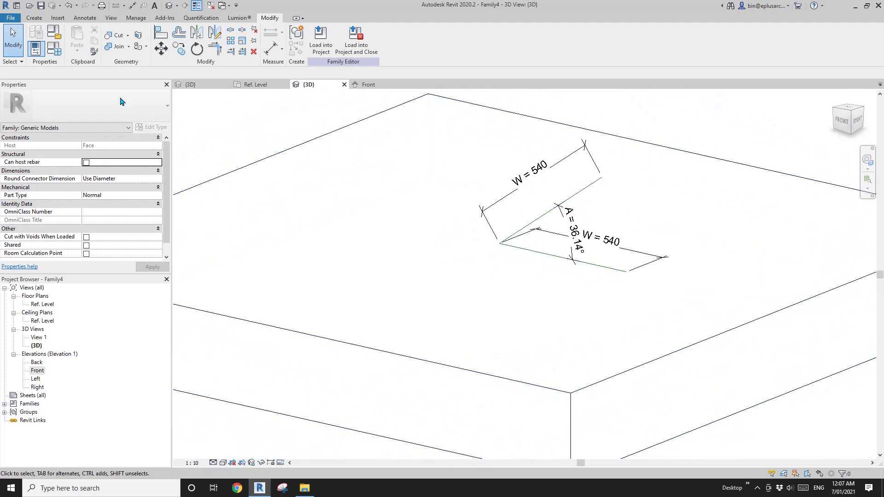
Step: Set the W parameter to 50 in Family Types and apply it to the reference line rig
{"action": "left_click", "coordinate": [55, 50]}
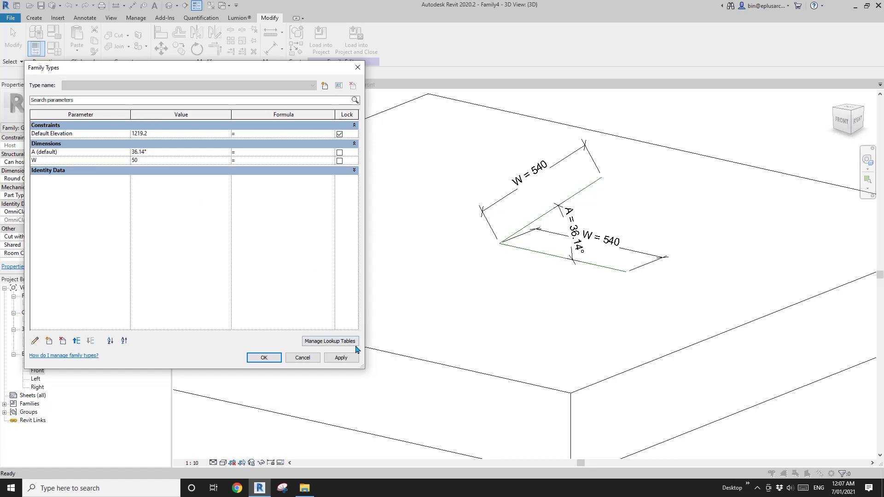
{"action": "left_click", "coordinate": [348, 359]}
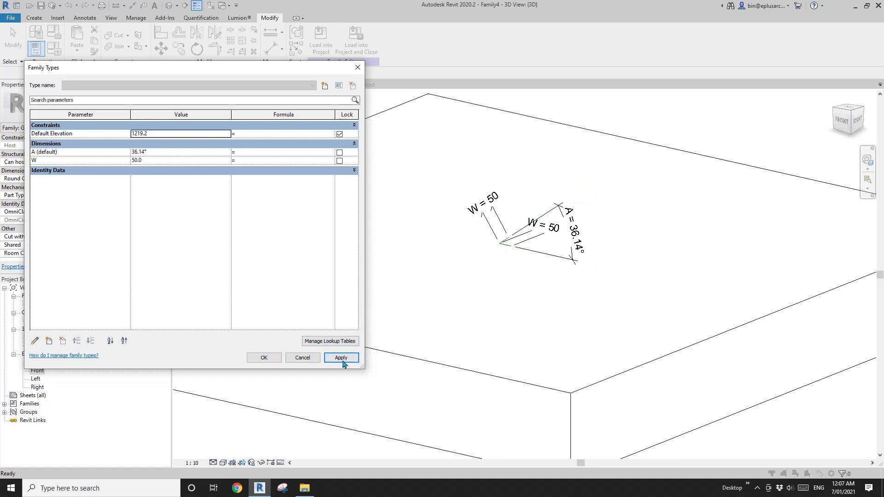
{"action": "left_click", "coordinate": [261, 361]}
{"action": "scroll", "coordinate": [505, 262], "scroll_direction": "up", "scroll_amount": 6}
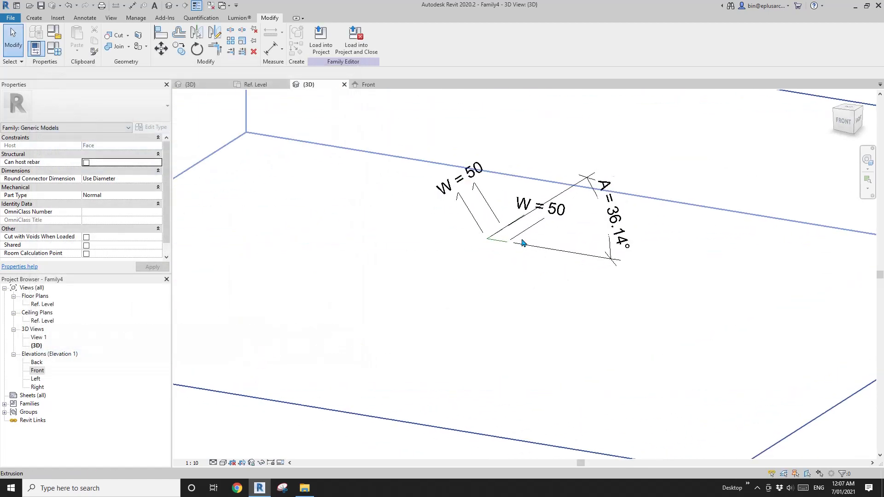
{"action": "scroll", "coordinate": [460, 233], "scroll_direction": "down", "scroll_amount": 2}
{"action": "middle_click_drag", "start_coordinate": [460, 233], "coordinate": [477, 306], "text": "shift"}
{"action": "scroll", "coordinate": [416, 304], "scroll_direction": "down", "scroll_amount": 2}
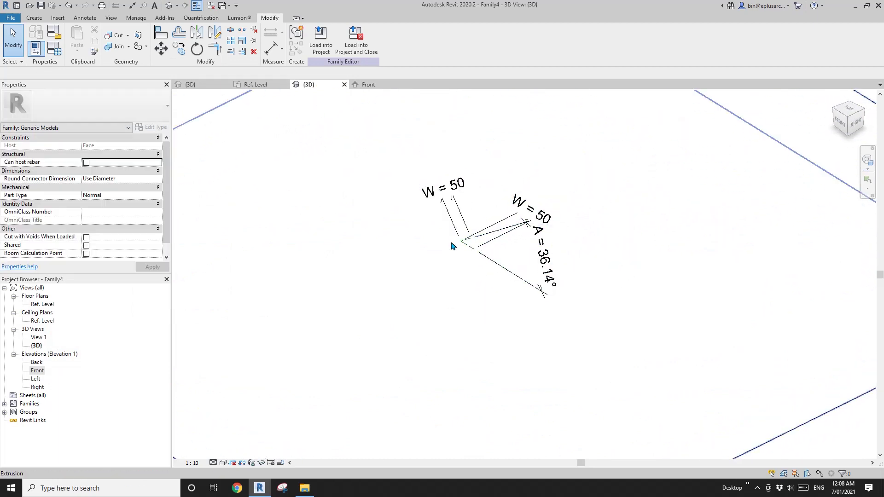
{"action": "middle_click_drag", "start_coordinate": [467, 237], "coordinate": [471, 271], "text": "shift"}
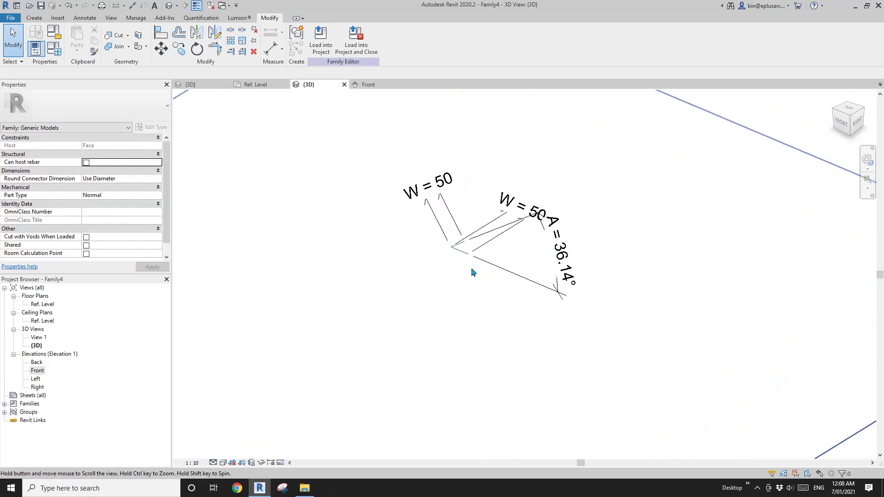
{"action": "left_click", "coordinate": [11, 18]}
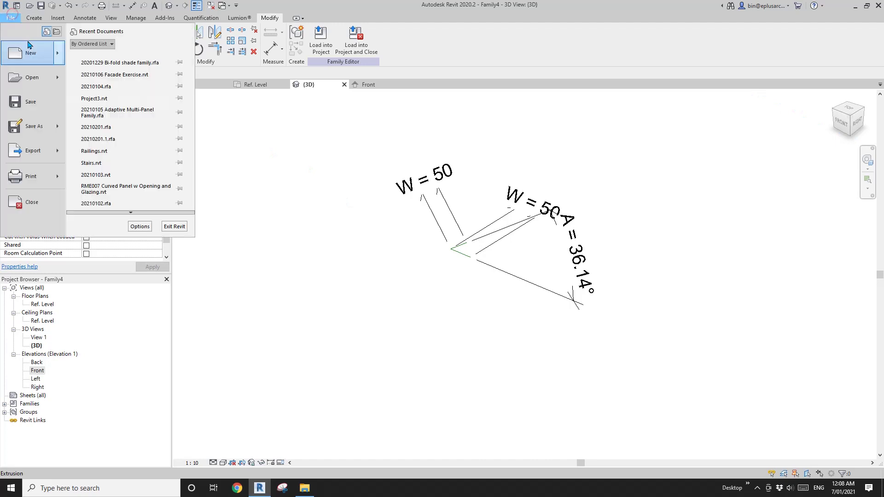
{"action": "left_click", "coordinate": [237, 63]}
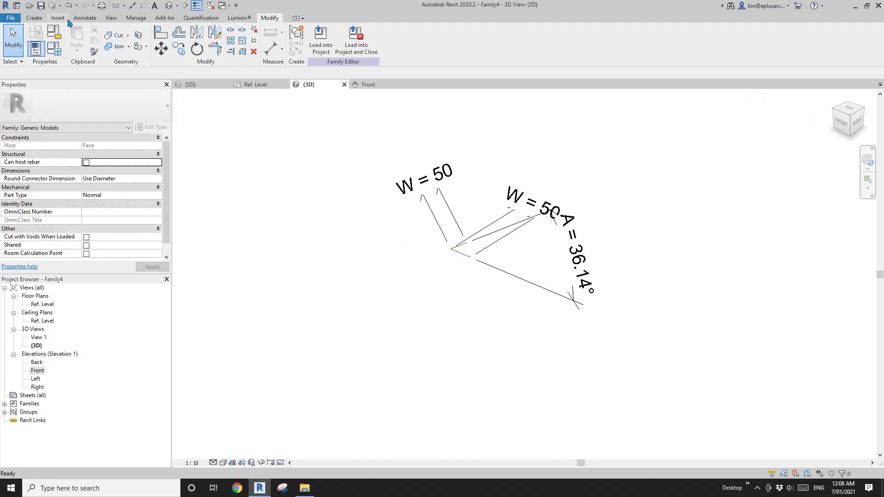
{"action": "left_click", "coordinate": [34, 19]}
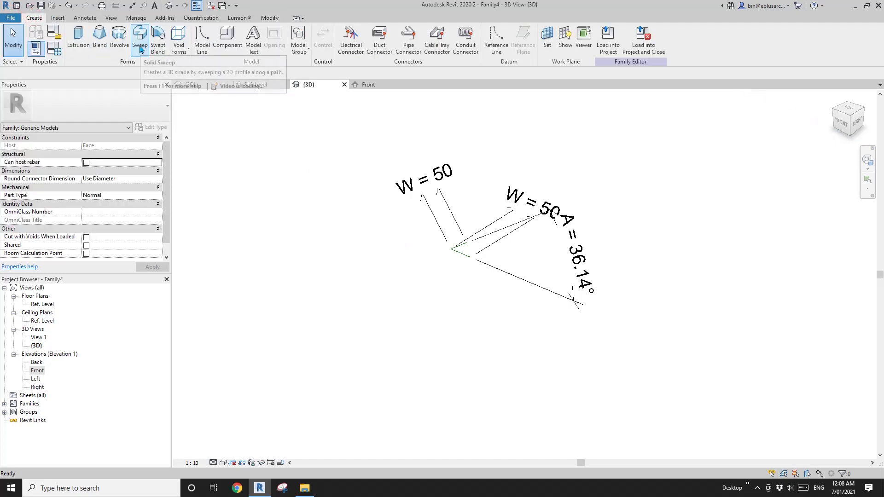
Step: Create a new family from the Metric Profile.rft template
{"action": "middle_click_drag", "start_coordinate": [409, 199], "coordinate": [402, 197]}
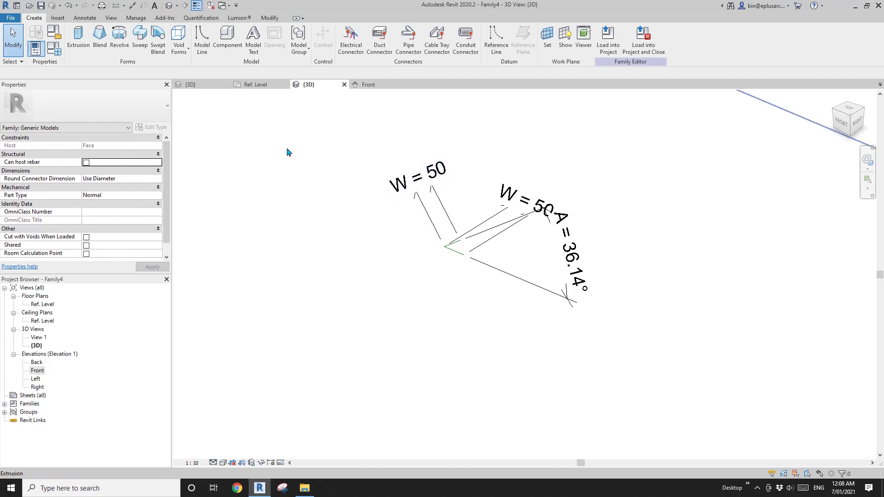
{"action": "left_click", "coordinate": [8, 19]}
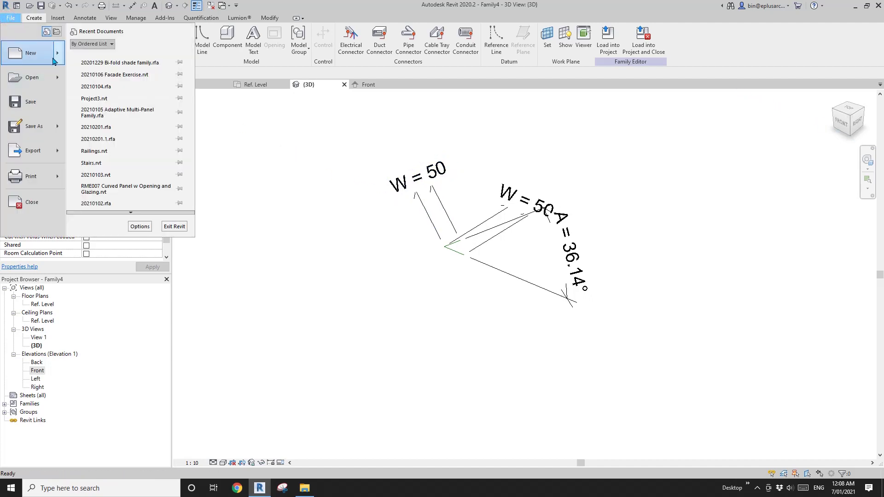
{"action": "left_click", "coordinate": [57, 52]}
{"action": "left_click", "coordinate": [115, 82]}
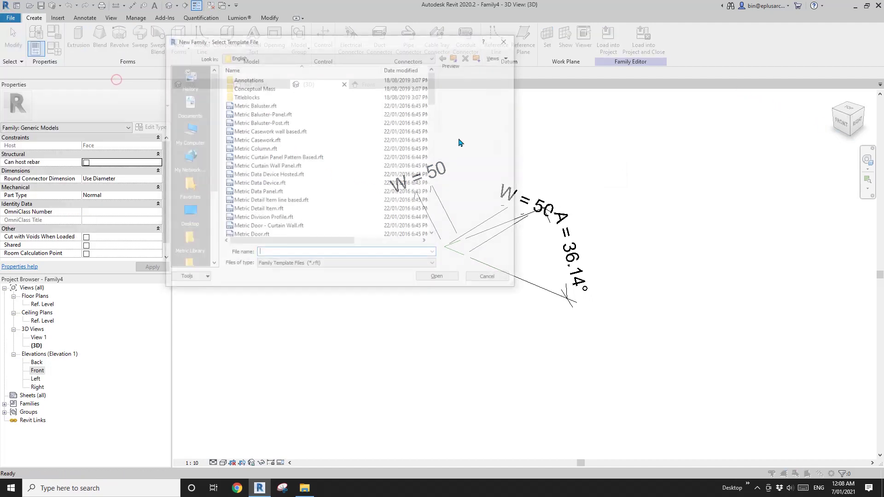
{"action": "left_click", "coordinate": [436, 135]}
{"action": "scroll", "coordinate": [435, 161], "scroll_direction": "down", "scroll_amount": 12}
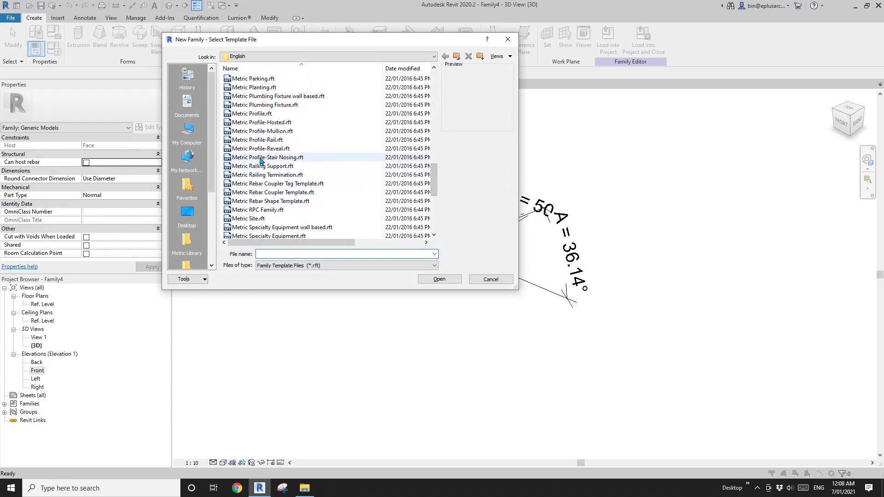
{"action": "left_click", "coordinate": [266, 115]}
{"action": "left_click", "coordinate": [441, 280]}
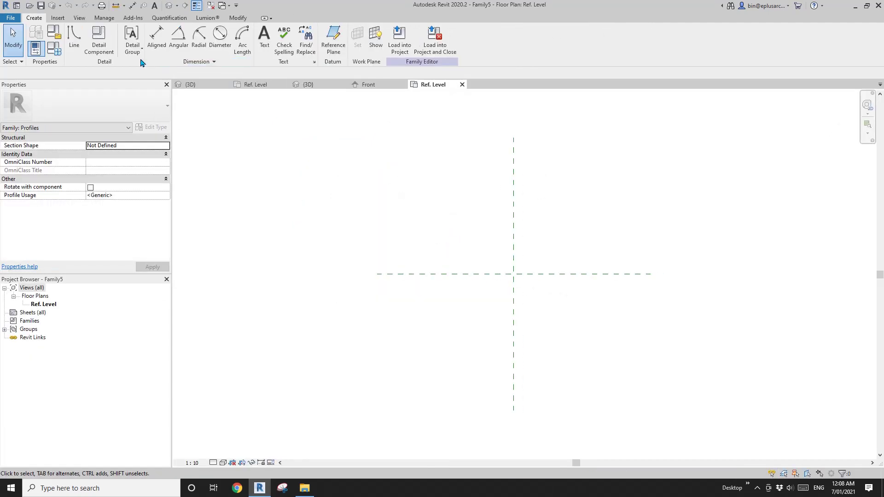
Step: Draw a rectangle about 320 mm by 40 mm with its lower edge on the horizontal reference plane, spanning the vertical one
{"action": "left_click", "coordinate": [75, 38]}
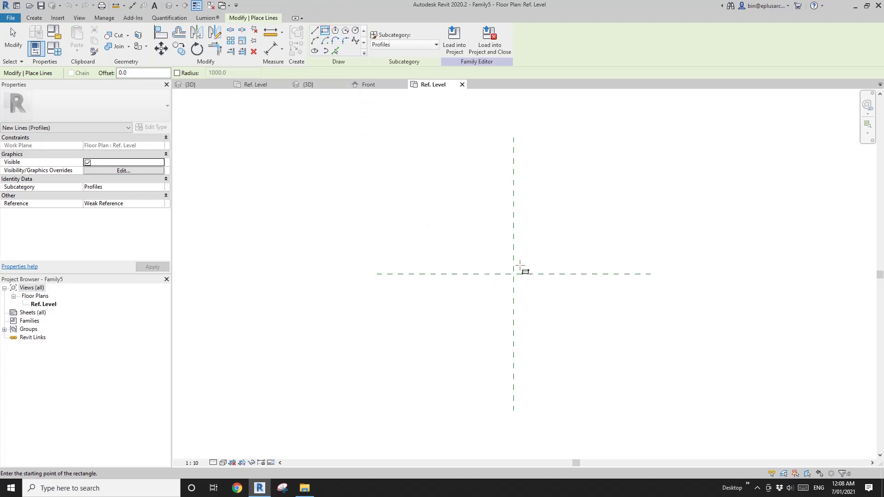
{"action": "scroll", "coordinate": [519, 266], "scroll_direction": "up", "scroll_amount": 2}
{"action": "left_click", "coordinate": [456, 283]}
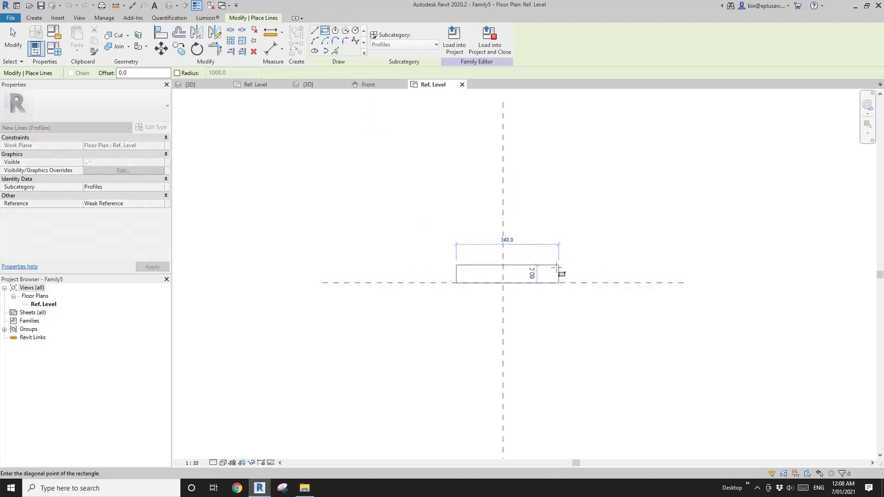
{"action": "left_click", "coordinate": [557, 270]}
{"action": "scroll", "coordinate": [559, 271], "scroll_direction": "up", "scroll_amount": 2}
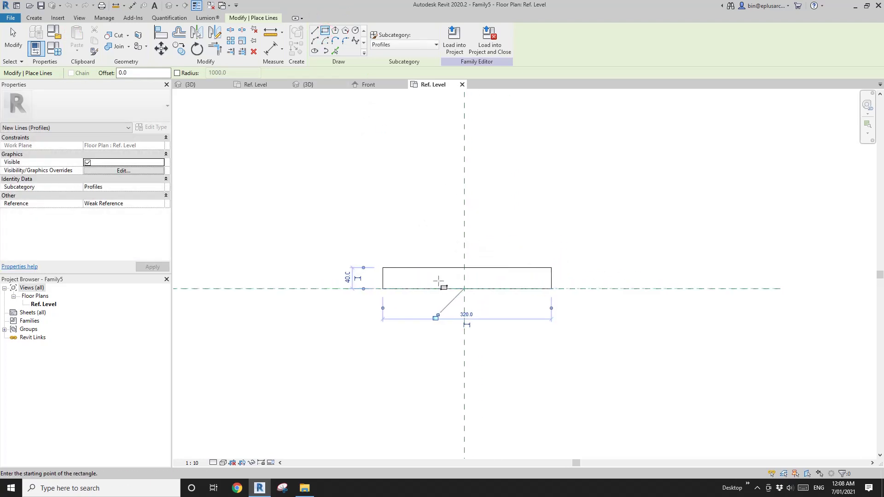
{"action": "key", "text": "Escape"}
{"action": "key", "text": "Escape"}
Step: Set the rectangle's height to 5 mm by repositioning its upper edge
{"action": "left_click", "coordinate": [395, 269]}
{"action": "scroll", "coordinate": [470, 276], "scroll_direction": "up", "scroll_amount": 1}
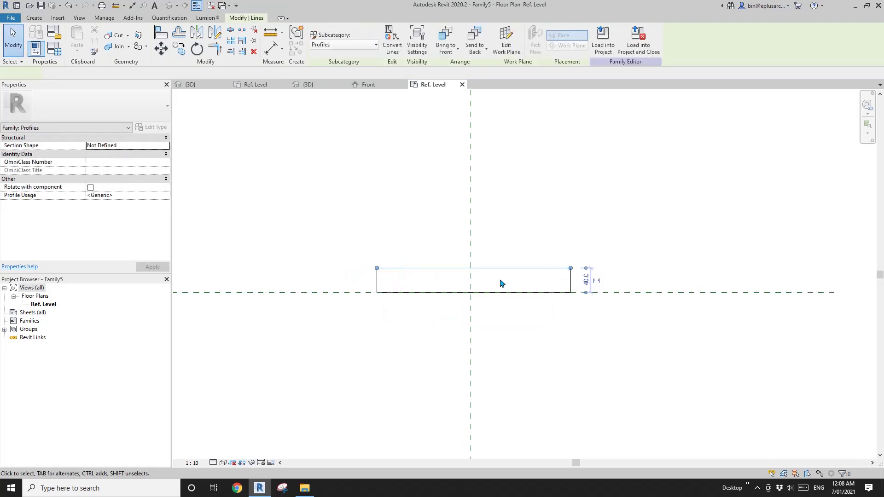
{"action": "middle_click_drag", "start_coordinate": [501, 284], "coordinate": [491, 288]}
{"action": "left_click", "coordinate": [443, 273]}
{"action": "left_click", "coordinate": [575, 285]}
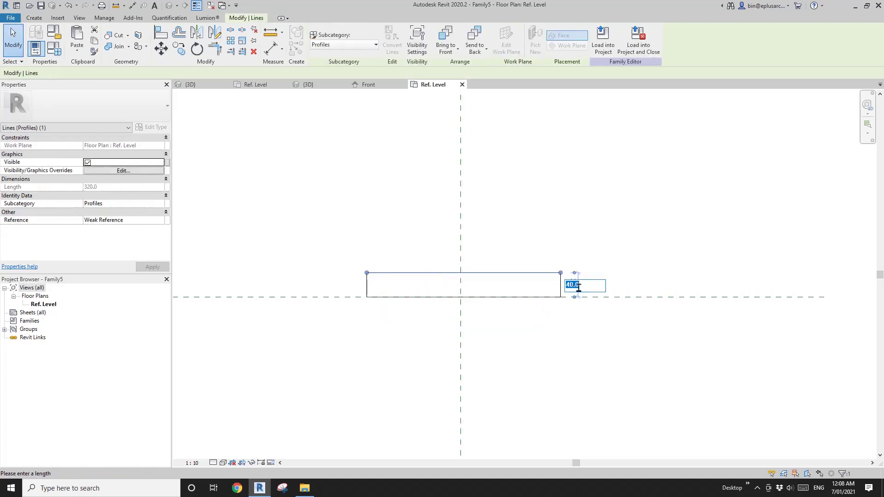
{"action": "type", "text": "0"}
{"action": "key", "text": "Return"}
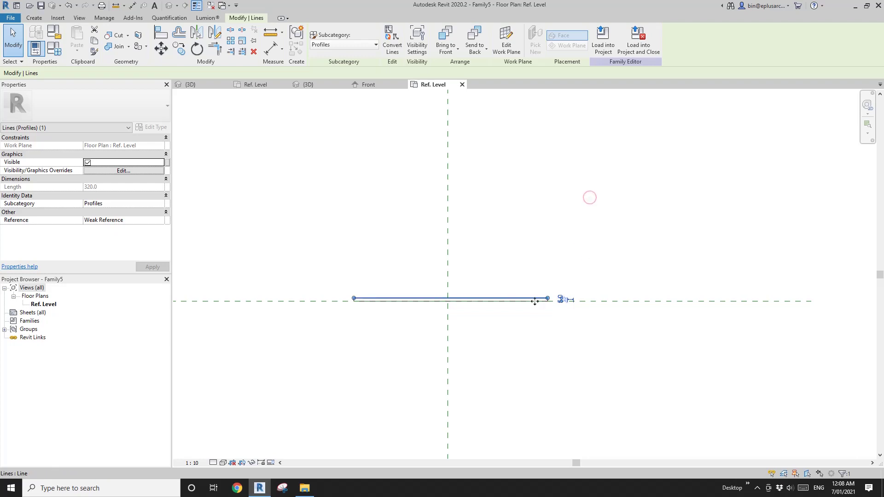
{"action": "scroll", "coordinate": [485, 309], "scroll_direction": "up", "scroll_amount": 1}
{"action": "middle_click_drag", "start_coordinate": [550, 311], "coordinate": [583, 307]}
{"action": "key", "text": "Escape"}
Step: Set the rectangle's width to 100 mm by repositioning its left edge
{"action": "left_click", "coordinate": [498, 298]}
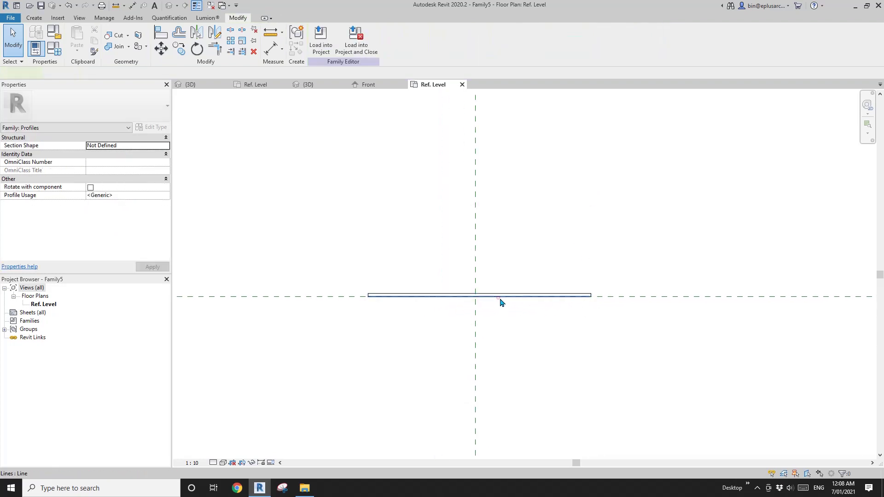
{"action": "scroll", "coordinate": [566, 294], "scroll_direction": "up", "scroll_amount": 4}
{"action": "middle_click_drag", "start_coordinate": [514, 299], "coordinate": [601, 292]}
{"action": "scroll", "coordinate": [390, 292], "scroll_direction": "down", "scroll_amount": 3}
{"action": "left_click_drag", "start_coordinate": [312, 253], "coordinate": [376, 331]}
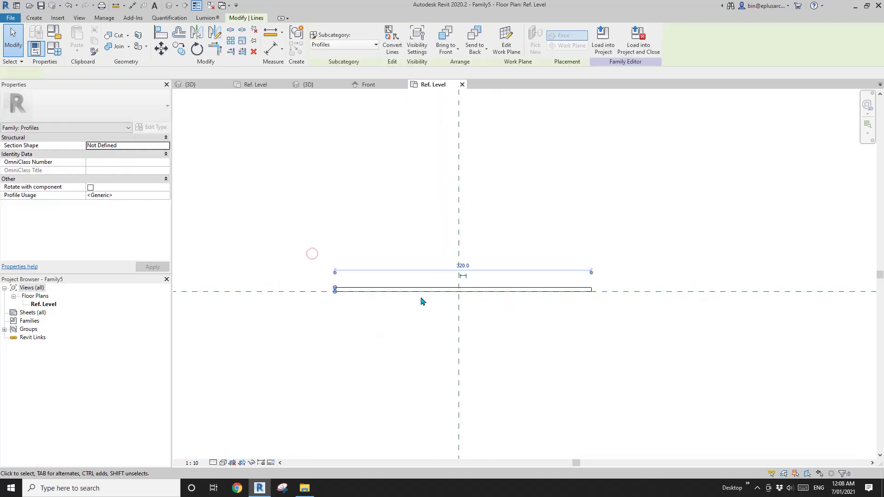
{"action": "left_click", "coordinate": [461, 266]}
{"action": "type", "text": "100"}
{"action": "key", "text": "Return"}
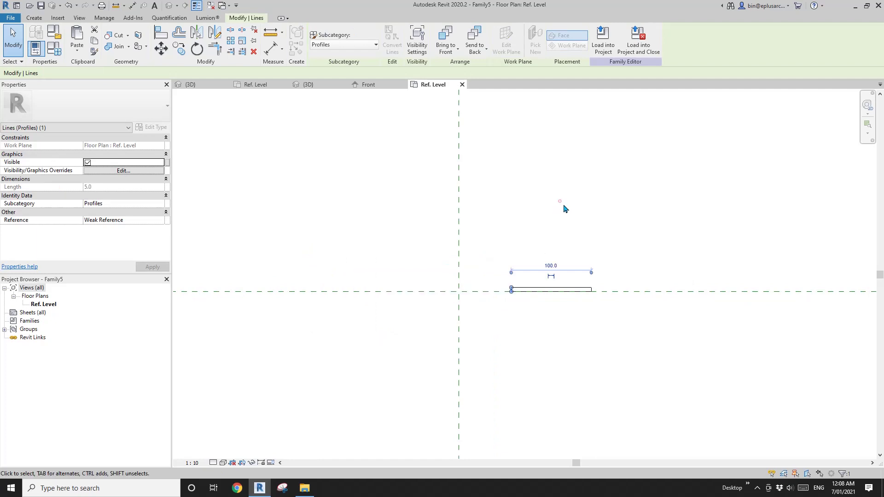
Step: Move the whole rectangle from the midpoint of its lower edge to the intersection of the two reference planes
{"action": "left_click", "coordinate": [560, 201]}
{"action": "left_click_drag", "start_coordinate": [502, 263], "coordinate": [598, 307]}
{"action": "scroll", "coordinate": [550, 288], "scroll_direction": "up", "scroll_amount": 3}
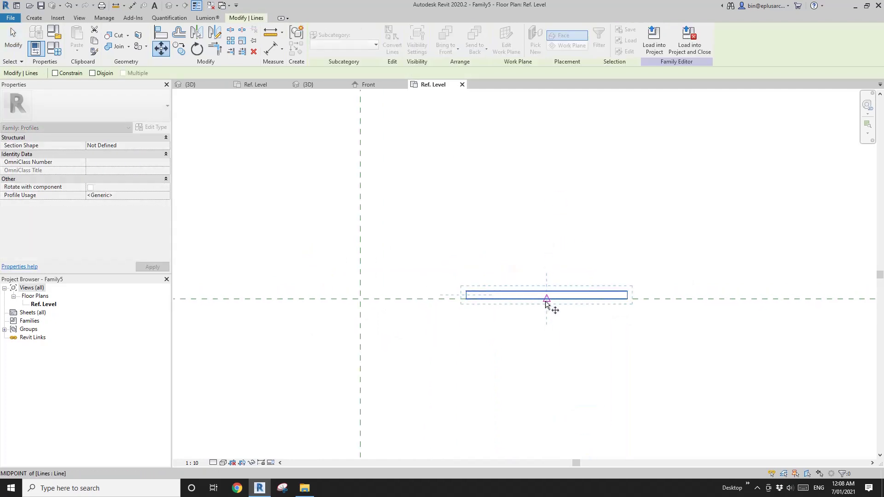
{"action": "left_click", "coordinate": [548, 297]}
{"action": "left_click", "coordinate": [360, 299]}
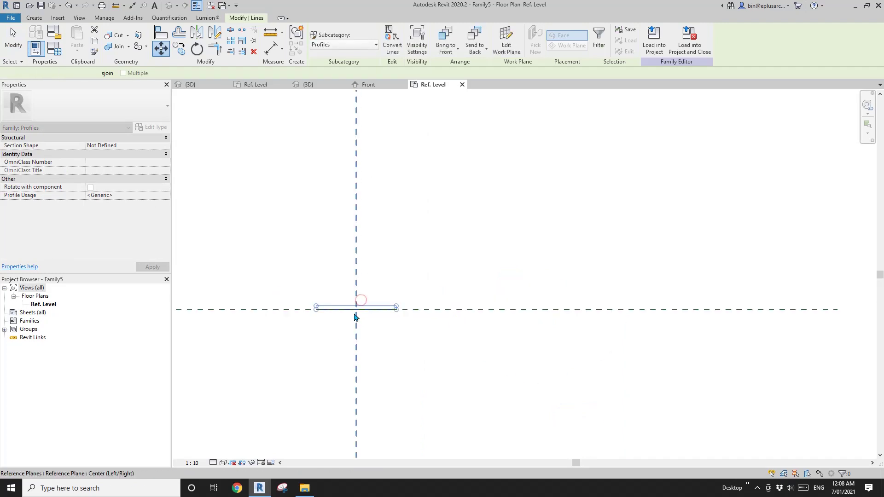
{"action": "key", "text": "Escape"}
{"action": "scroll", "coordinate": [428, 263], "scroll_direction": "down", "scroll_amount": 4}
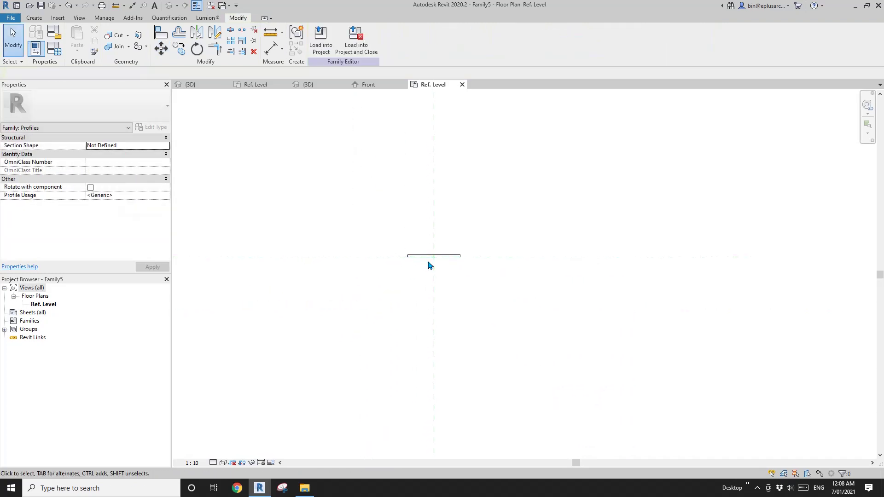
Step: Load the profile family into Family4 only and close it without saving
{"action": "left_click", "coordinate": [356, 41]}
{"action": "left_click", "coordinate": [276, 190]}
{"action": "left_click", "coordinate": [276, 190]}
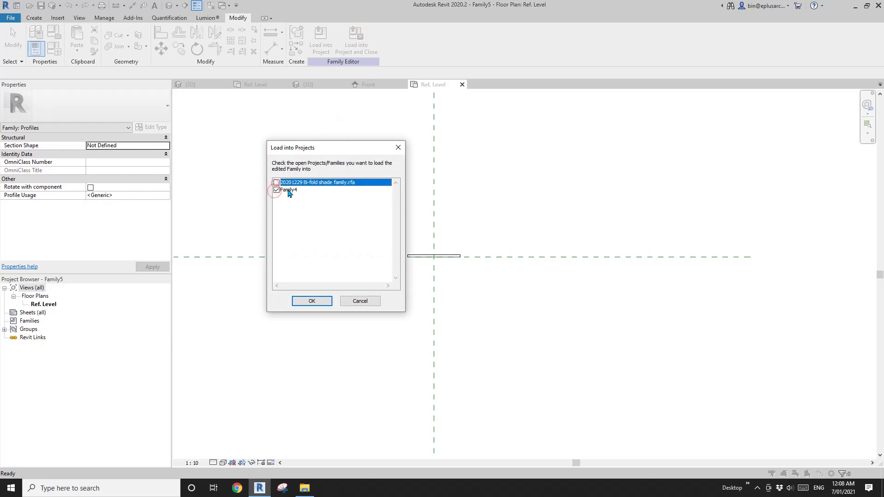
{"action": "left_click", "coordinate": [318, 302]}
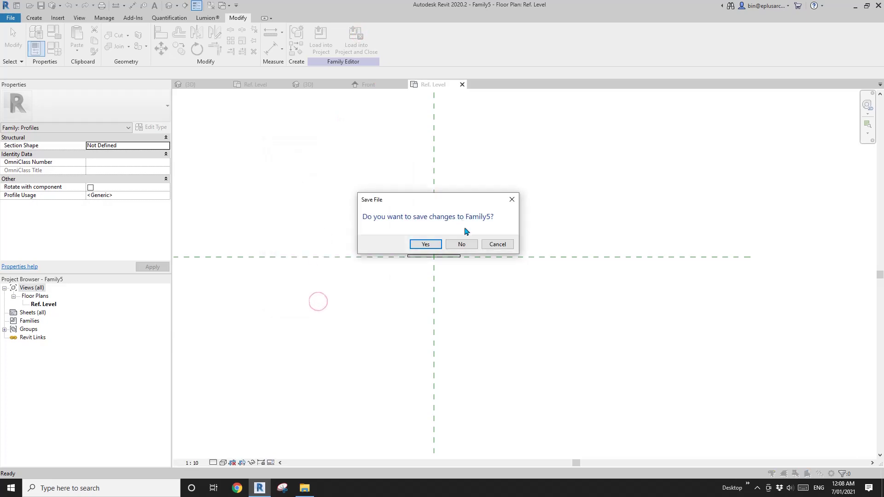
{"action": "left_click", "coordinate": [470, 245]}
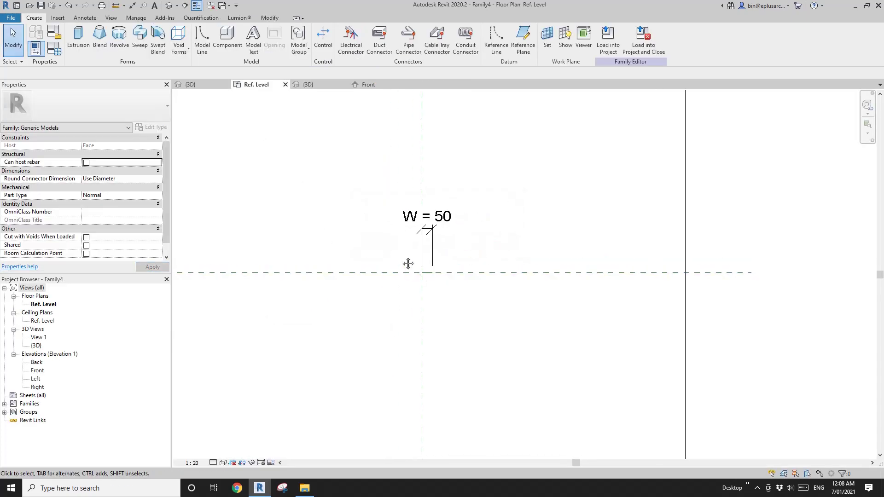
Step: Start a solid sweep in the 3D view and pick the horizontal reference line as its path
{"action": "scroll", "coordinate": [401, 248], "scroll_direction": "up", "scroll_amount": 1}
{"action": "left_click", "coordinate": [170, 7]}
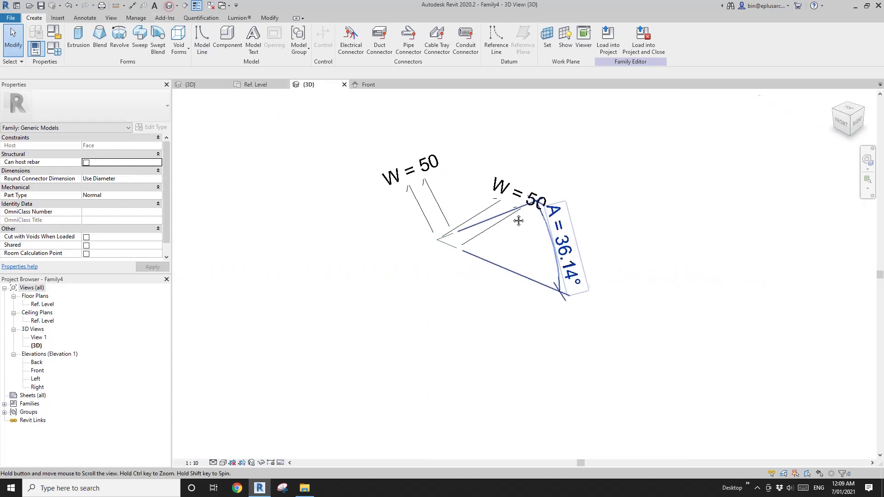
{"action": "middle_click_drag", "start_coordinate": [518, 221], "coordinate": [456, 249], "text": "shift"}
{"action": "scroll", "coordinate": [446, 267], "scroll_direction": "up", "scroll_amount": 4}
{"action": "middle_click_drag", "start_coordinate": [462, 284], "coordinate": [485, 287], "text": "shift"}
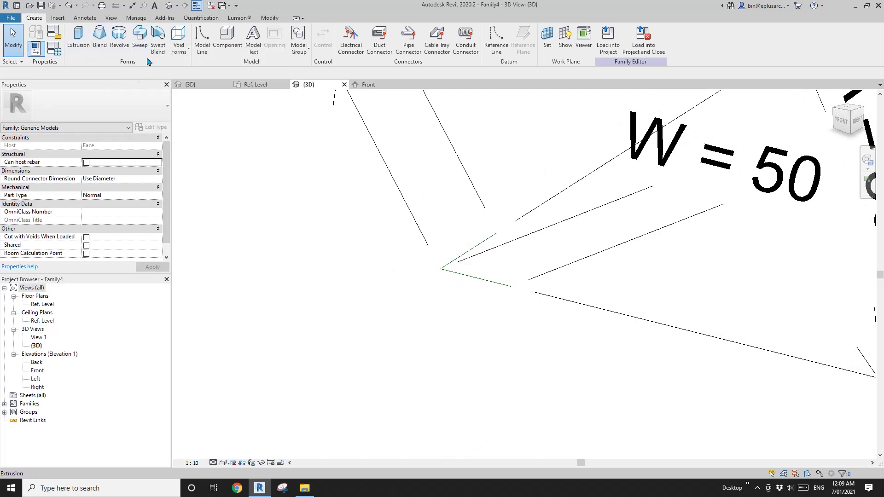
{"action": "left_click", "coordinate": [140, 41]}
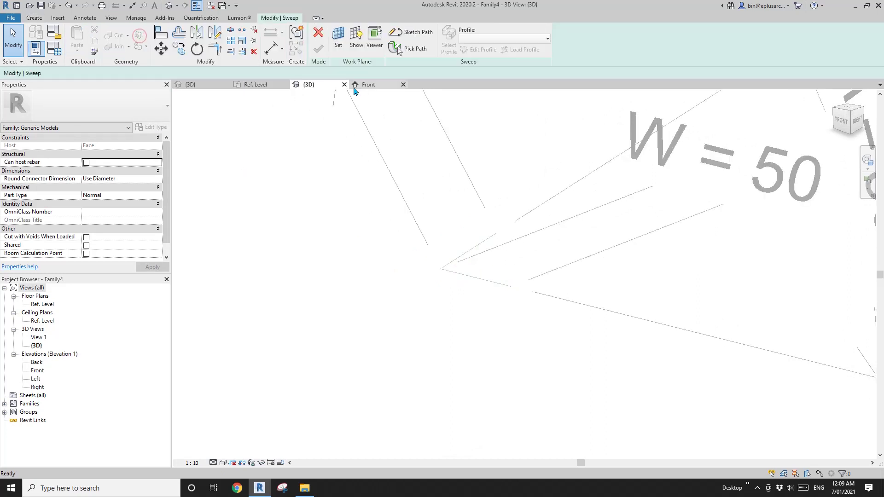
{"action": "left_click", "coordinate": [409, 54]}
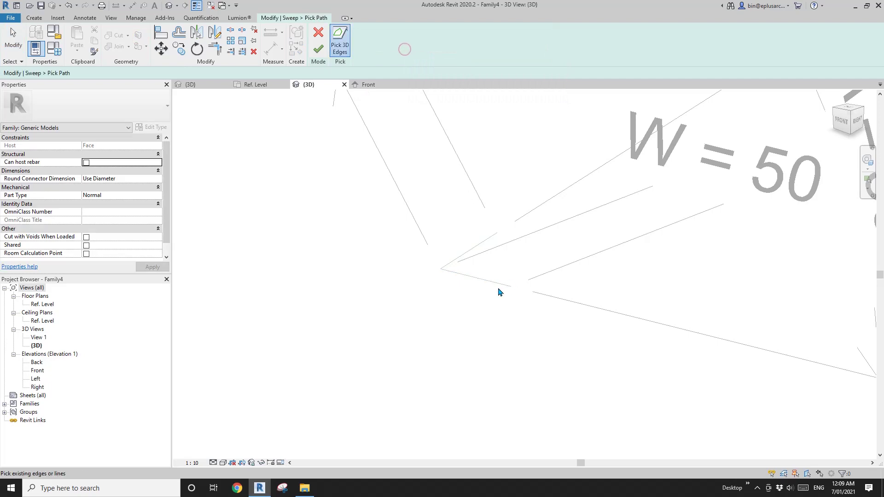
{"action": "scroll", "coordinate": [473, 325], "scroll_direction": "down", "scroll_amount": 1}
{"action": "middle_click_drag", "start_coordinate": [473, 324], "coordinate": [454, 311], "text": "shift"}
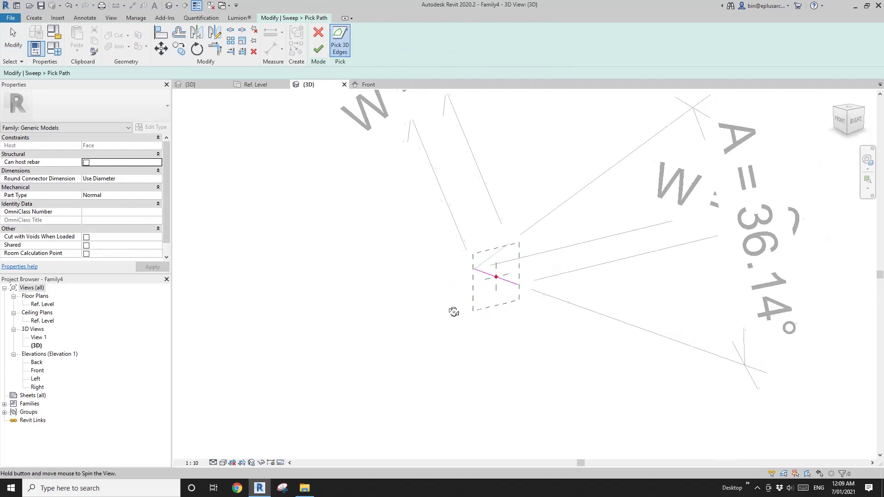
{"action": "scroll", "coordinate": [490, 286], "scroll_direction": "up", "scroll_amount": 1}
{"action": "middle_click_drag", "start_coordinate": [489, 286], "coordinate": [506, 291], "text": "shift"}
{"action": "left_click", "coordinate": [319, 49]}
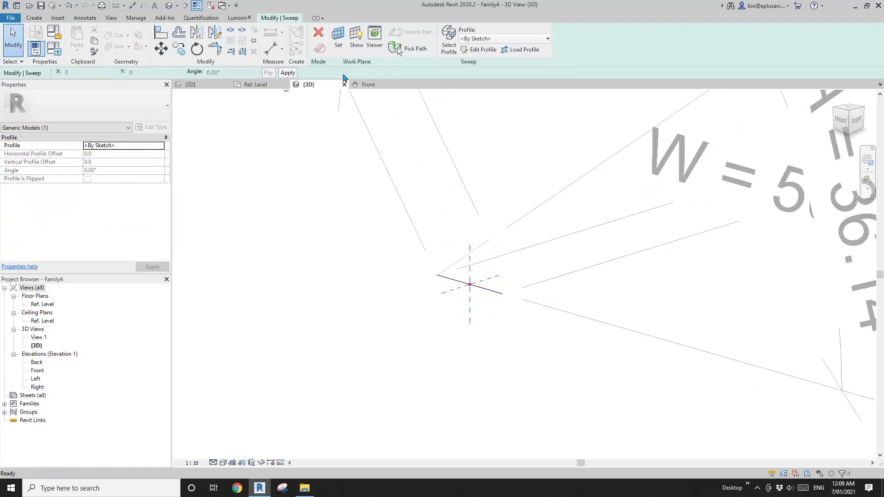
Step: Assign the loaded Family5 profile to the sweep and select it on the path
{"action": "left_click", "coordinate": [489, 39]}
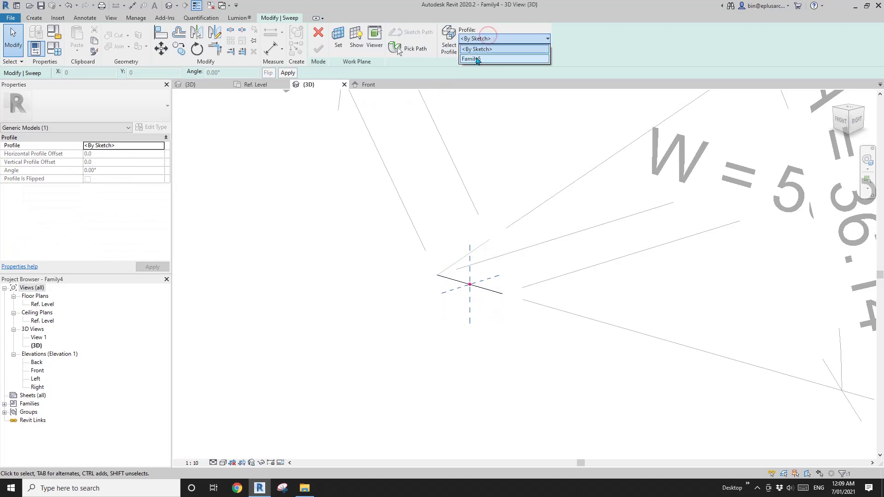
{"action": "left_click", "coordinate": [477, 59]}
{"action": "middle_click_drag", "start_coordinate": [516, 258], "coordinate": [488, 282], "text": "shift"}
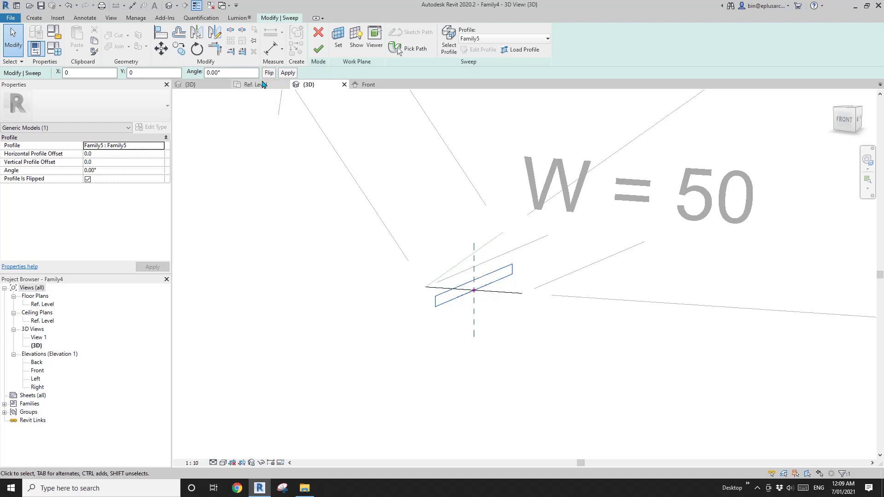
{"action": "middle_click_drag", "start_coordinate": [470, 258], "coordinate": [447, 258], "text": "shift"}
{"action": "key", "text": "Escape"}
{"action": "left_click", "coordinate": [497, 273]}
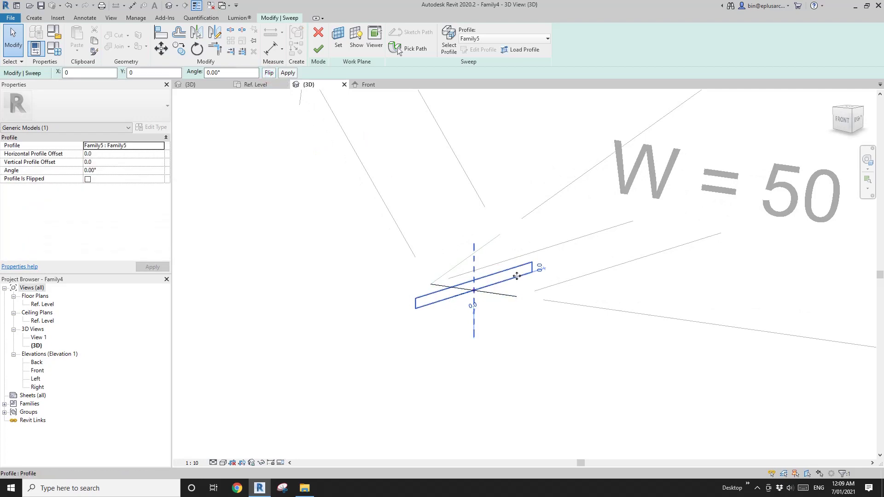
Step: Set the sweep profile's angle to 180° and finish the sweep
{"action": "middle_click_drag", "start_coordinate": [272, 171], "coordinate": [277, 170], "text": "shift"}
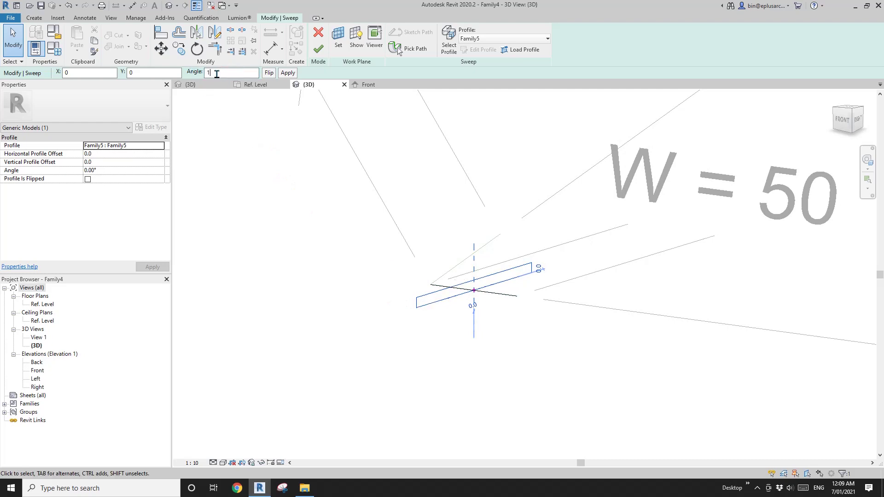
{"action": "key", "text": "Return"}
{"action": "middle_click_drag", "start_coordinate": [503, 290], "coordinate": [364, 157], "text": "shift"}
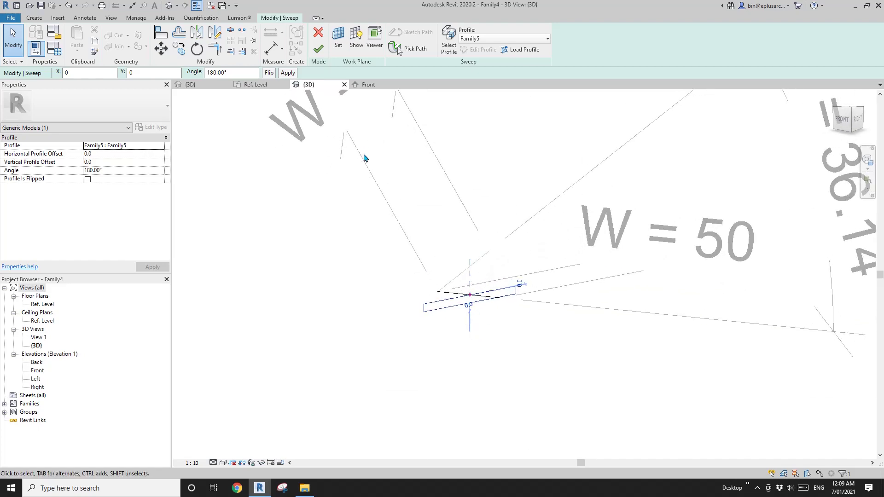
{"action": "left_click", "coordinate": [318, 49]}
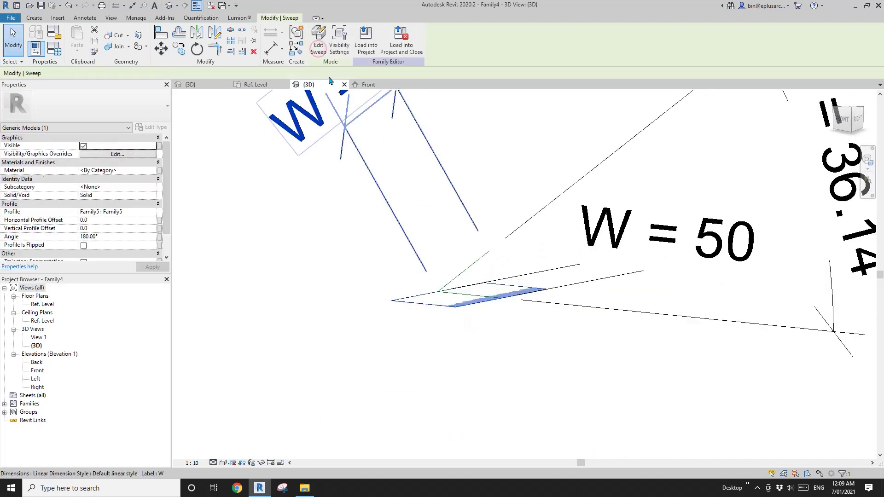
{"action": "middle_click_drag", "start_coordinate": [449, 206], "coordinate": [502, 277], "text": "shift"}
{"action": "key", "text": "Escape"}
{"action": "scroll", "coordinate": [506, 283], "scroll_direction": "down", "scroll_amount": 6}
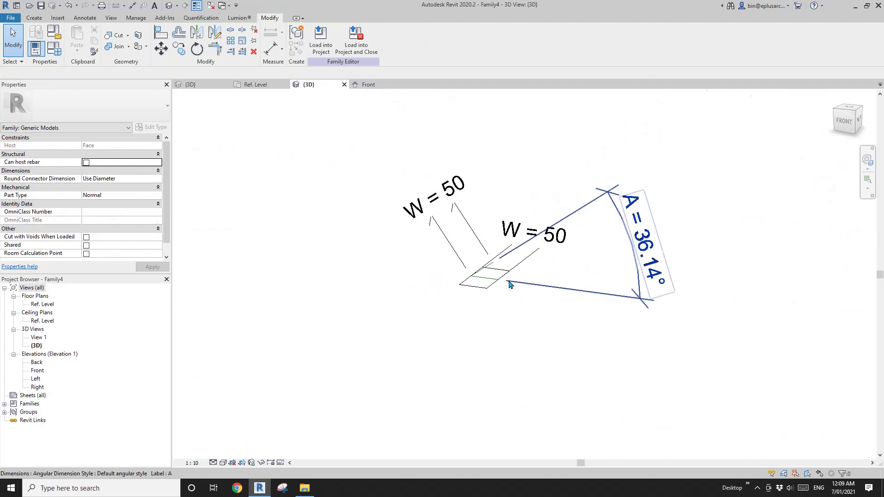
{"action": "scroll", "coordinate": [508, 307], "scroll_direction": "down", "scroll_amount": 2}
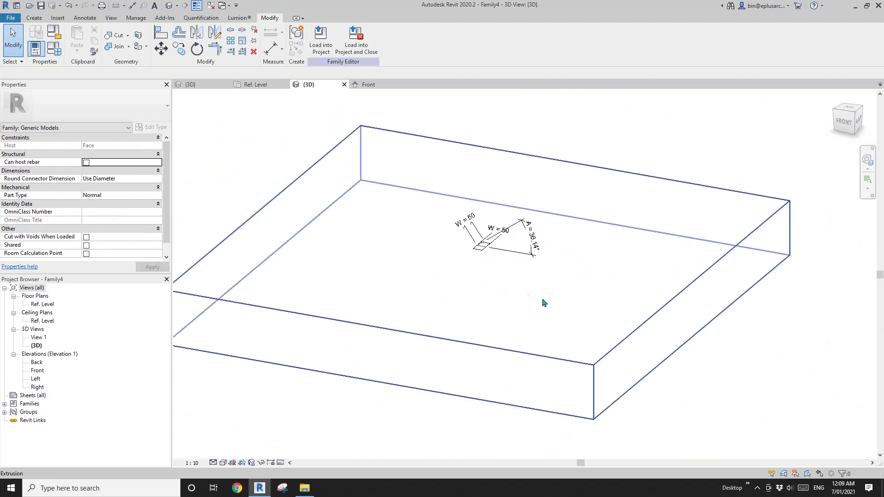
{"action": "scroll", "coordinate": [506, 279], "scroll_direction": "up", "scroll_amount": 4}
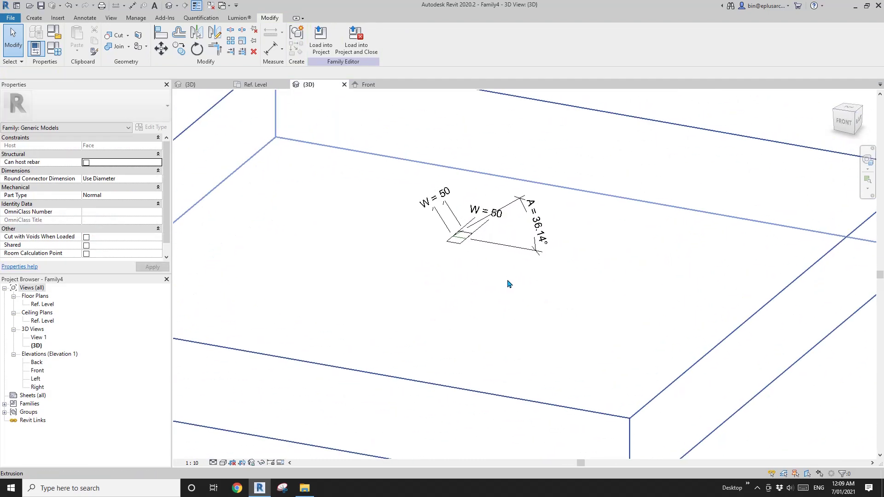
Step: Switch the 3D view to the Shaded style and examine the new sweep against the host face
{"action": "left_click", "coordinate": [499, 235]}
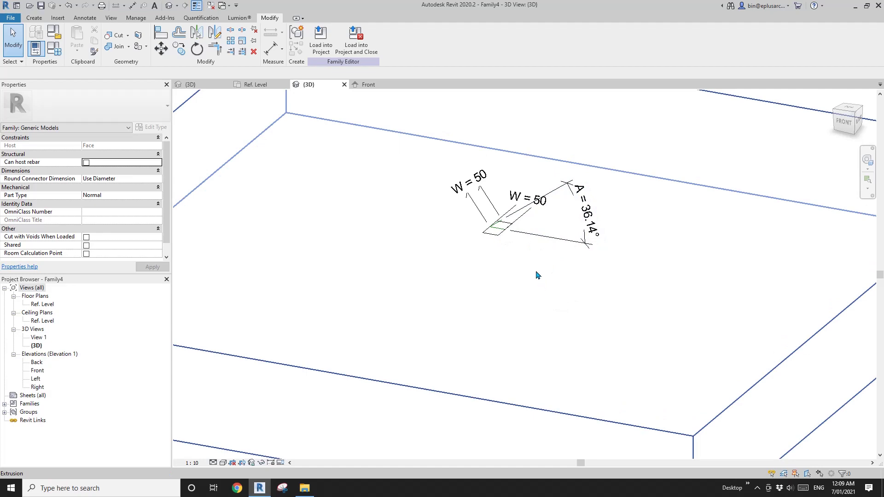
{"action": "mouse_move", "coordinate": [537, 275]}
{"action": "middle_mouse_down"}
{"action": "mouse_move", "coordinate": [468, 305]}
{"action": "mouse_move", "coordinate": [495, 273]}
{"action": "mouse_move", "coordinate": [576, 264]}
{"action": "mouse_move", "coordinate": [493, 230]}
{"action": "middle_mouse_up"}
{"action": "scroll", "coordinate": [500, 223], "scroll_direction": "up", "scroll_amount": 4}
{"action": "scroll", "coordinate": [468, 290], "scroll_direction": "down", "scroll_amount": 4}
{"action": "key", "text": "s"}
{"action": "key", "text": "d"}
{"action": "scroll", "coordinate": [485, 308], "scroll_direction": "down", "scroll_amount": 2}
{"action": "scroll", "coordinate": [492, 229], "scroll_direction": "up", "scroll_amount": 3}
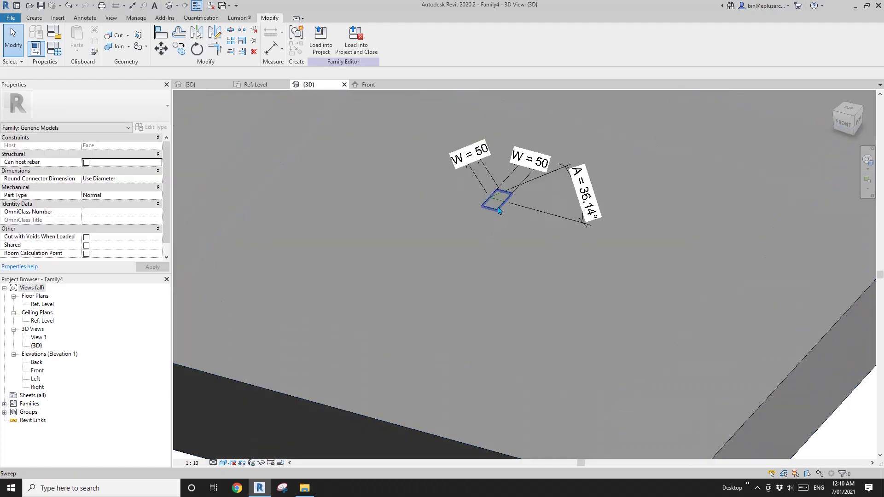
{"action": "scroll", "coordinate": [501, 237], "scroll_direction": "down", "scroll_amount": 2}
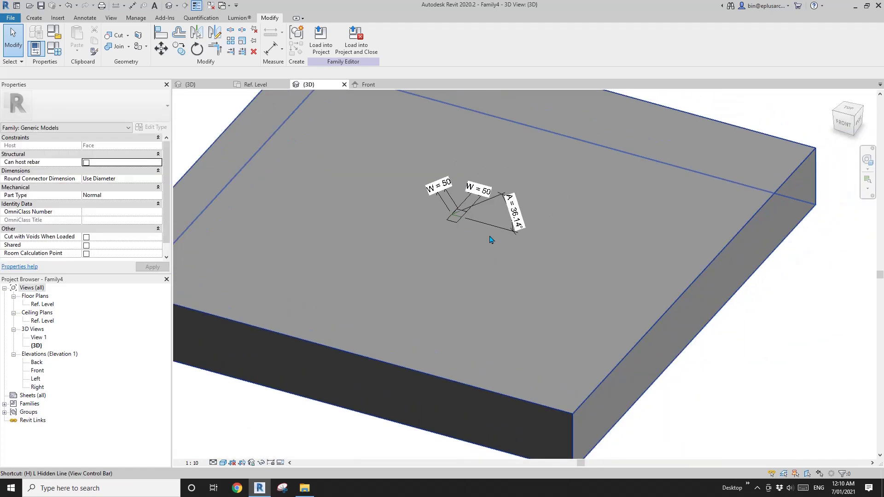
Step: Return the view to Hidden Line and give the sweep the Default material with an RGB 64 128 128 appearance color
{"action": "key", "text": "l"}
{"action": "left_click", "coordinate": [455, 218]}
{"action": "scroll", "coordinate": [456, 220], "scroll_direction": "up", "scroll_amount": 2}
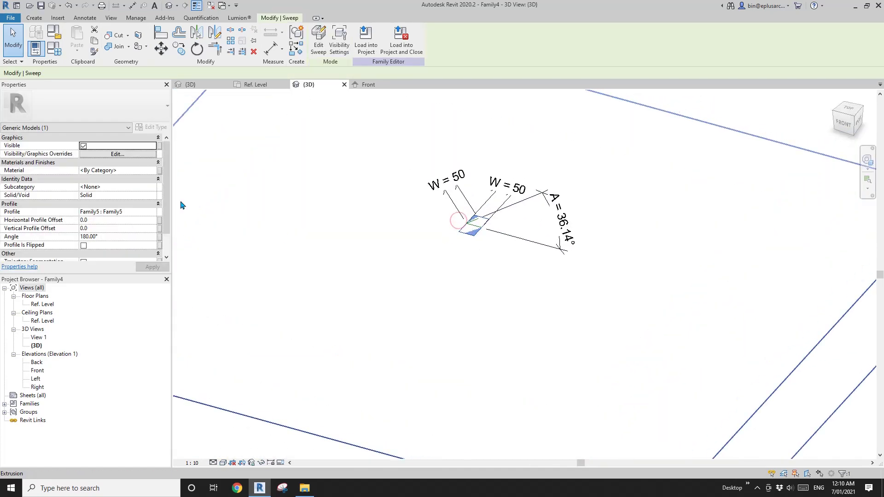
{"action": "left_click", "coordinate": [138, 171]}
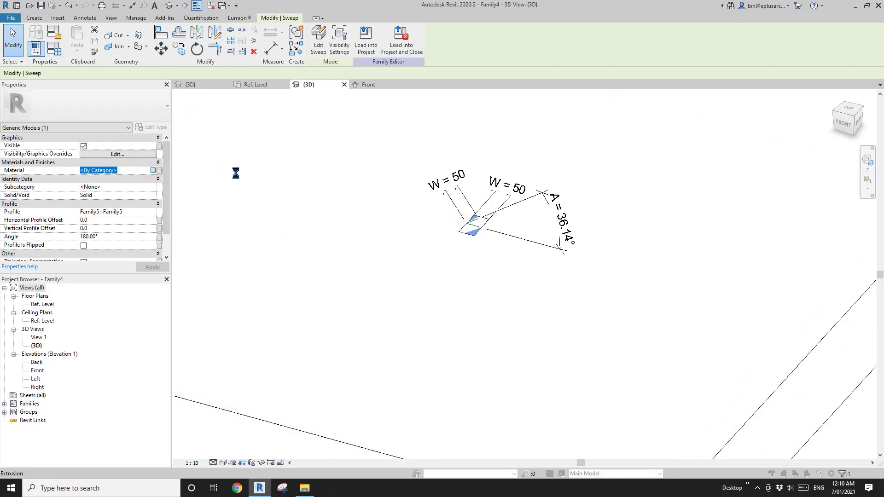
{"action": "left_click", "coordinate": [155, 171]}
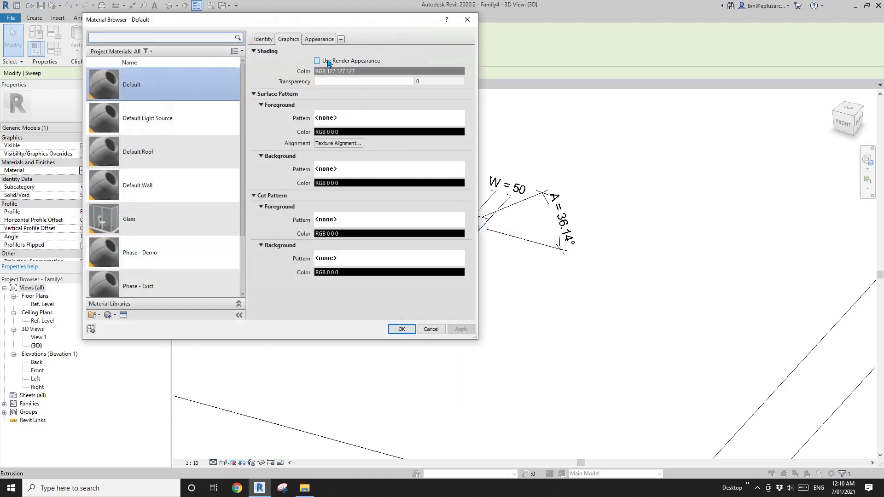
{"action": "left_click", "coordinate": [322, 40]}
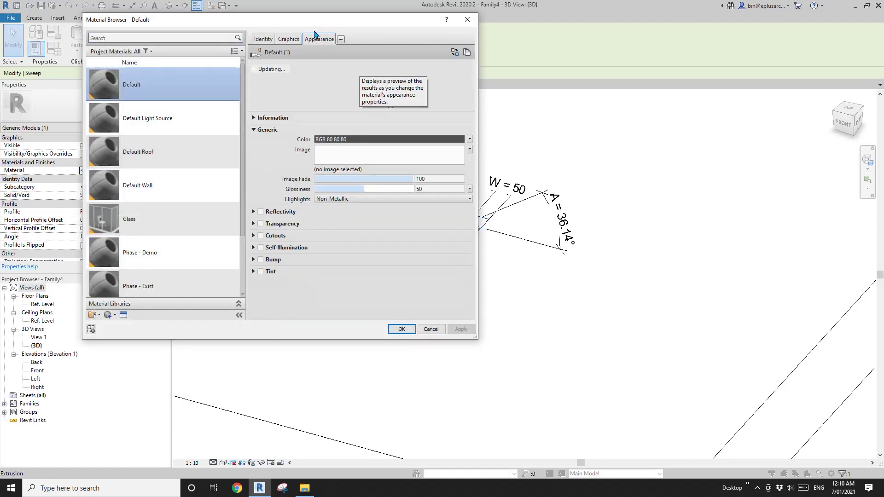
{"action": "left_click", "coordinate": [390, 140]}
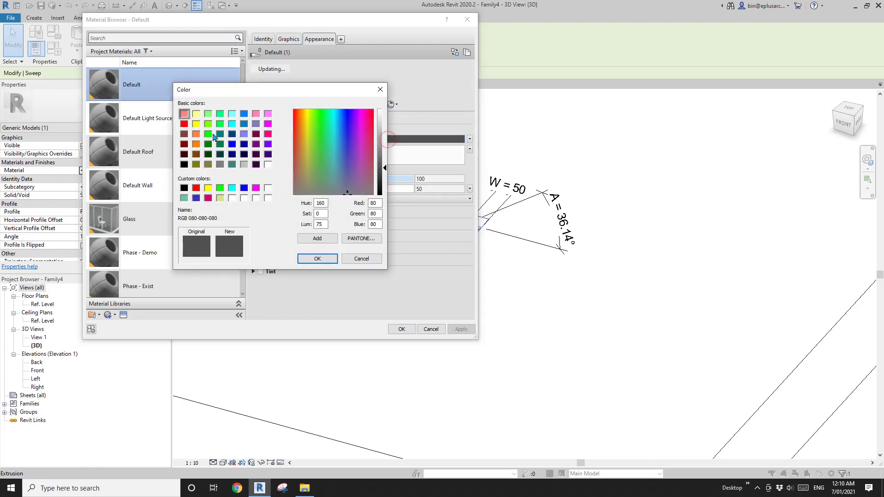
{"action": "left_click", "coordinate": [232, 164]}
{"action": "left_click", "coordinate": [317, 258]}
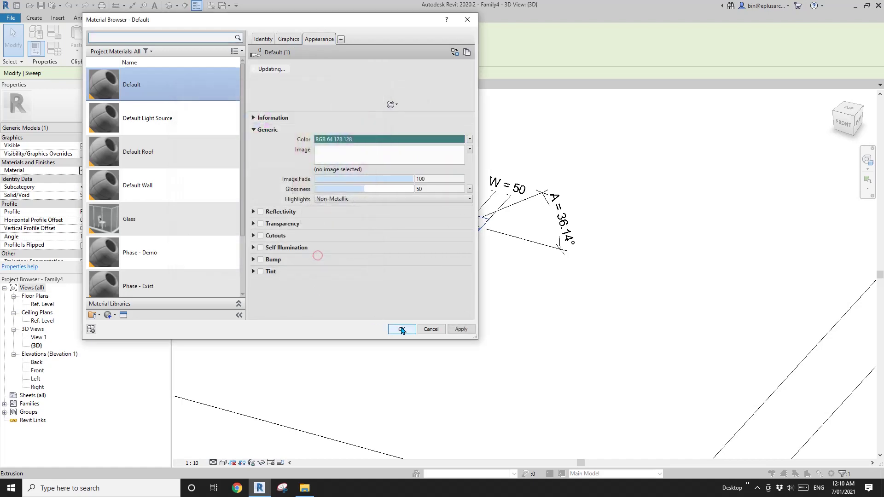
{"action": "left_click", "coordinate": [401, 329]}
{"action": "left_click", "coordinate": [535, 261]}
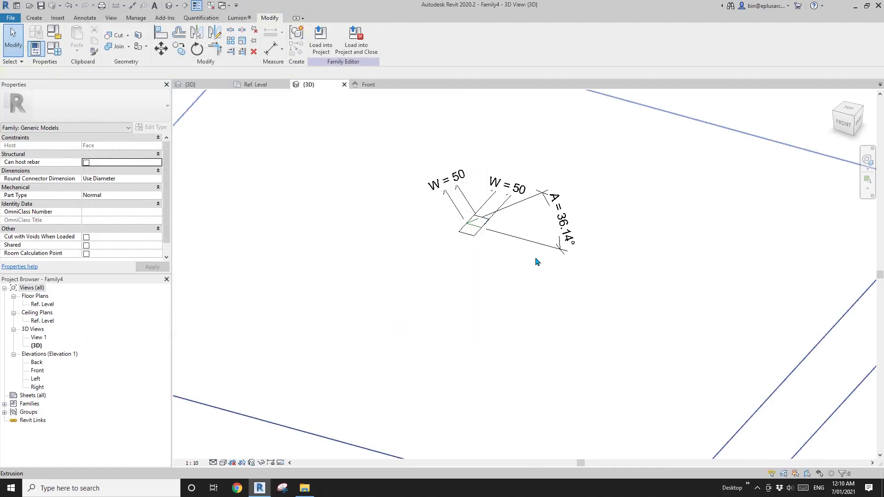
Step: Display the 3D view shaded and make the sweep's Default material use its render appearance for shading
{"action": "key", "text": "d"}
{"action": "scroll", "coordinate": [535, 262], "scroll_direction": "down", "scroll_amount": 1}
{"action": "middle_click_drag", "start_coordinate": [503, 260], "coordinate": [498, 271], "text": "shift"}
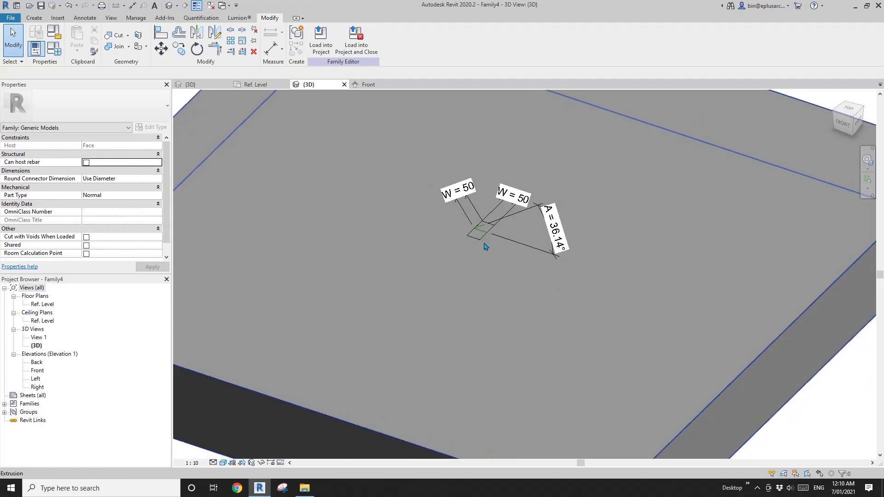
{"action": "left_click", "coordinate": [484, 243]}
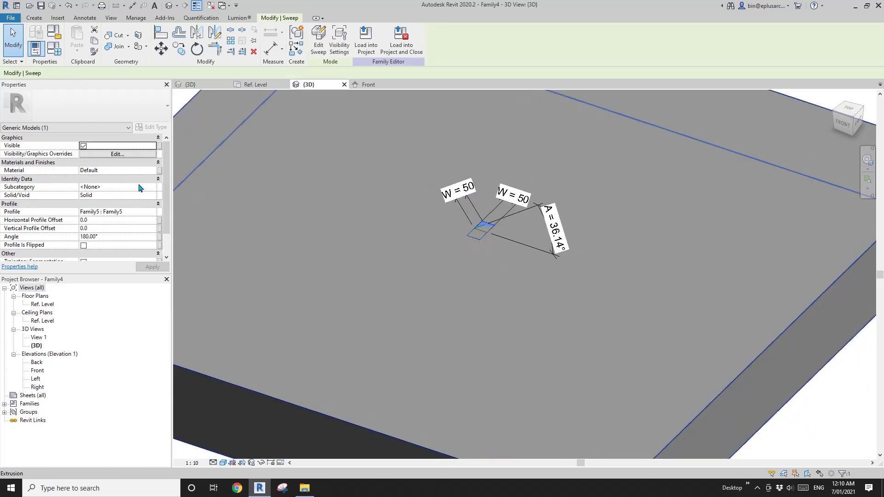
{"action": "left_click", "coordinate": [135, 170]}
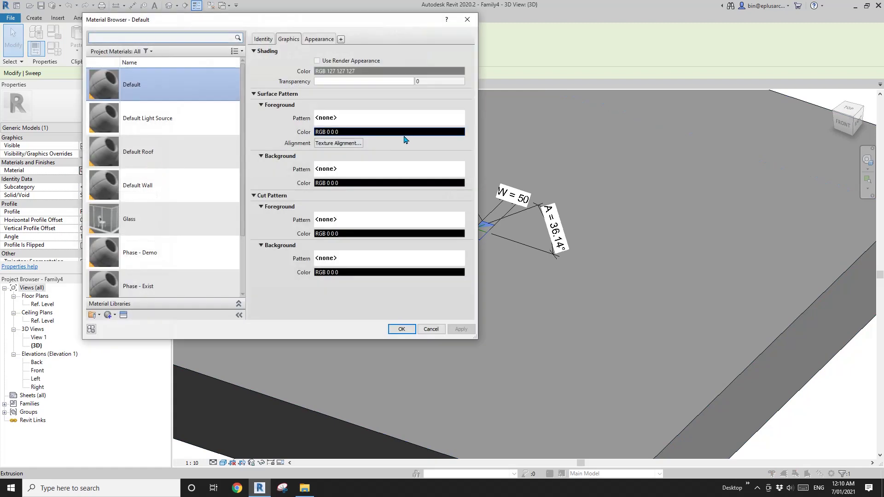
{"action": "left_click", "coordinate": [339, 60]}
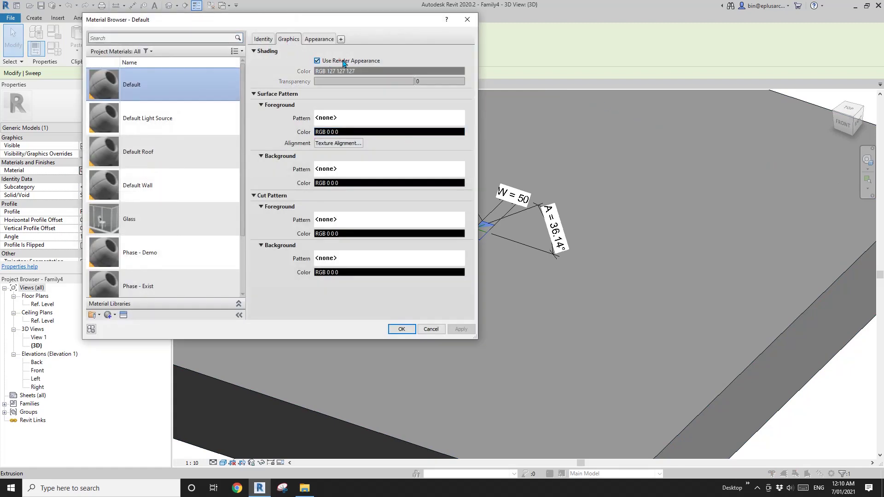
{"action": "left_click", "coordinate": [401, 329]}
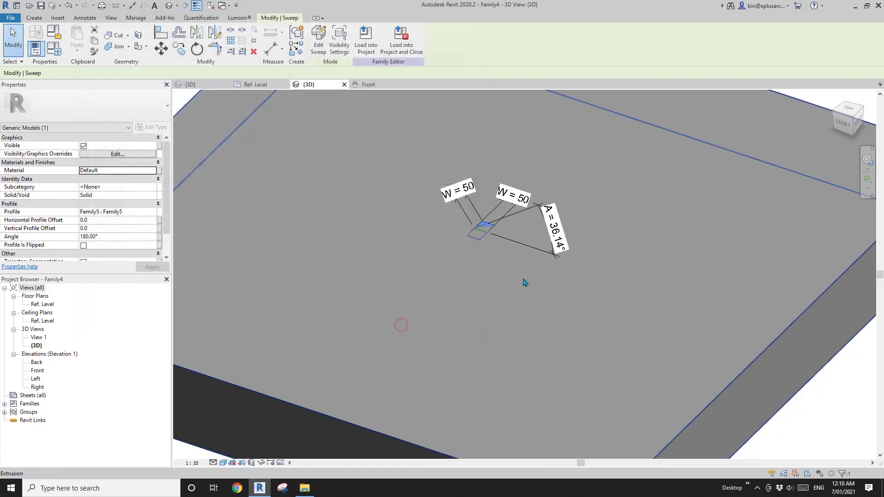
Step: Examine where the colored sweep surface overlaps the host face
{"action": "scroll", "coordinate": [503, 262], "scroll_direction": "down", "scroll_amount": 5}
{"action": "scroll", "coordinate": [492, 239], "scroll_direction": "up", "scroll_amount": 7}
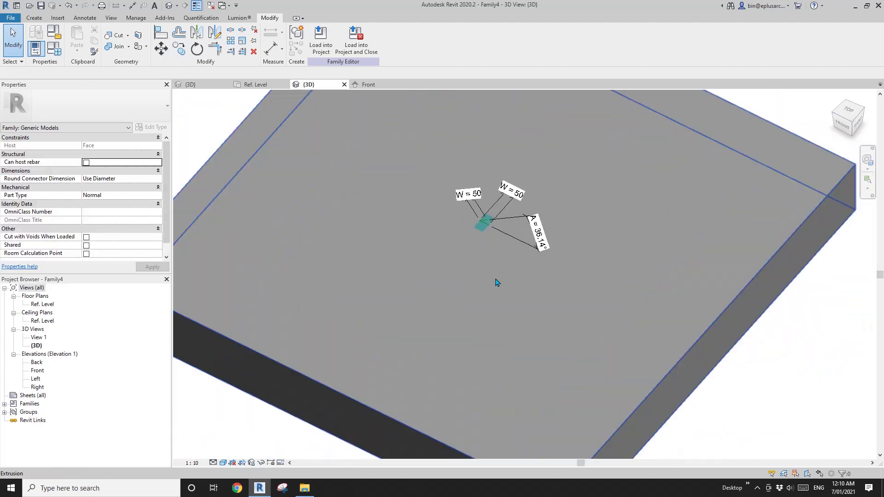
{"action": "scroll", "coordinate": [490, 186], "scroll_direction": "up", "scroll_amount": 1}
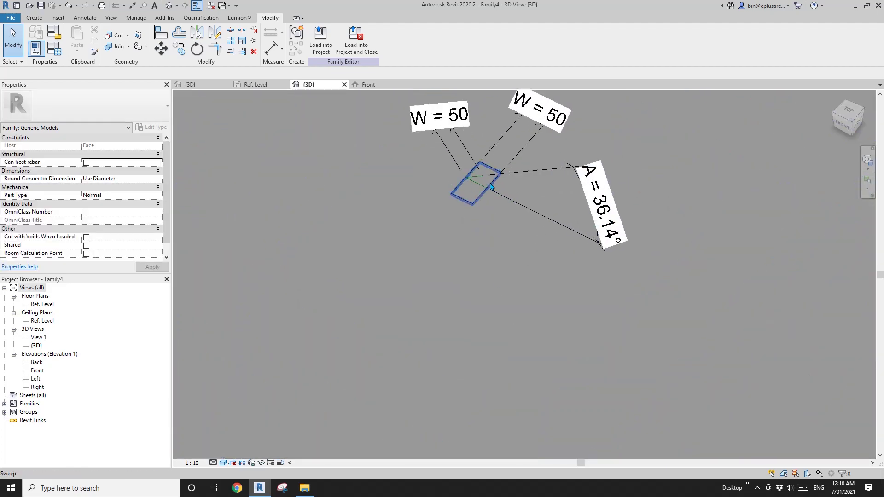
{"action": "scroll", "coordinate": [489, 192], "scroll_direction": "down", "scroll_amount": 5}
{"action": "mouse_move", "coordinate": [490, 217]}
{"action": "middle_mouse_down", "text": "shift"}
{"action": "mouse_move", "coordinate": [497, 223]}
{"action": "mouse_move", "coordinate": [537, 200]}
{"action": "mouse_move", "coordinate": [517, 212]}
{"action": "mouse_move", "coordinate": [457, 199]}
{"action": "mouse_move", "coordinate": [602, 237]}
{"action": "mouse_move", "coordinate": [608, 262]}
{"action": "mouse_move", "coordinate": [495, 232]}
{"action": "middle_mouse_up", "text": "shift"}
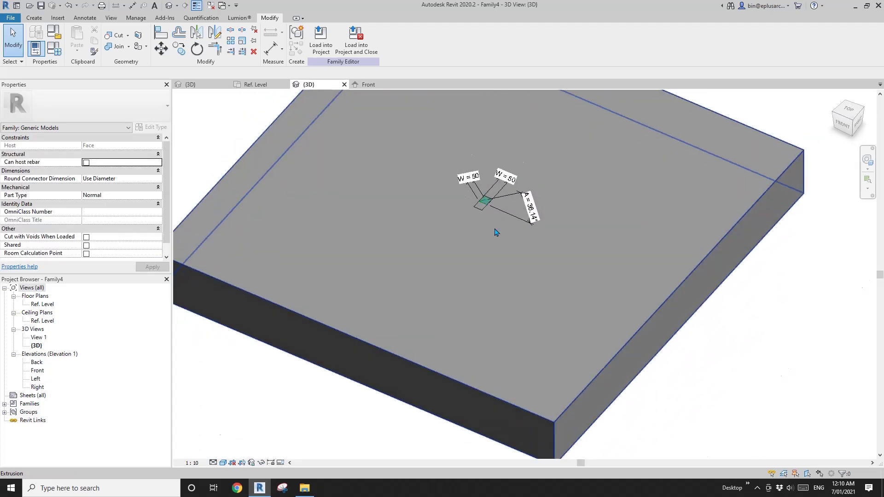
{"action": "scroll", "coordinate": [496, 230], "scroll_direction": "up", "scroll_amount": 3}
{"action": "middle_click_drag", "start_coordinate": [607, 287], "coordinate": [462, 201], "text": "shift"}
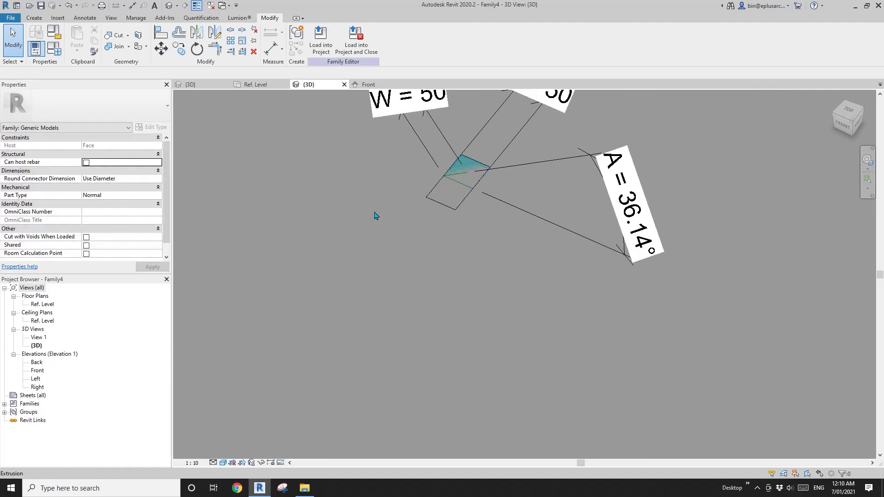
Step: Open the loaded Family5 profile family for editing from the family's Profiles list
{"action": "left_click", "coordinate": [14, 406]}
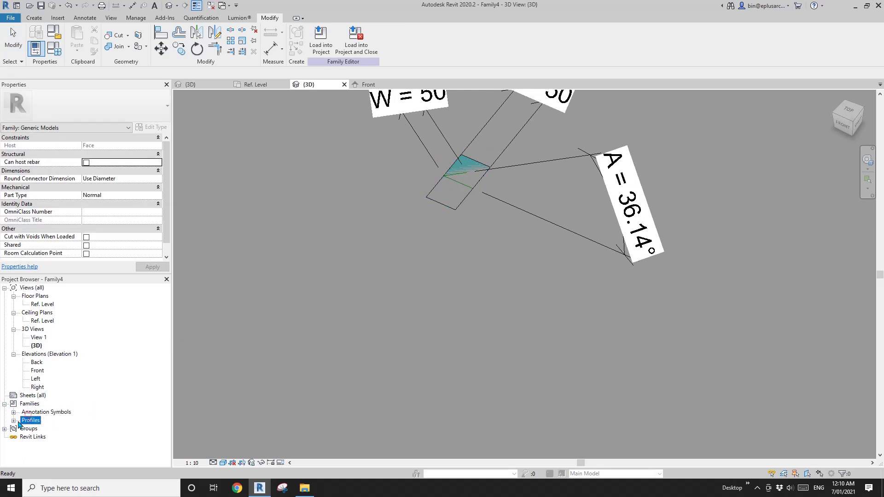
{"action": "right_click", "coordinate": [33, 432]}
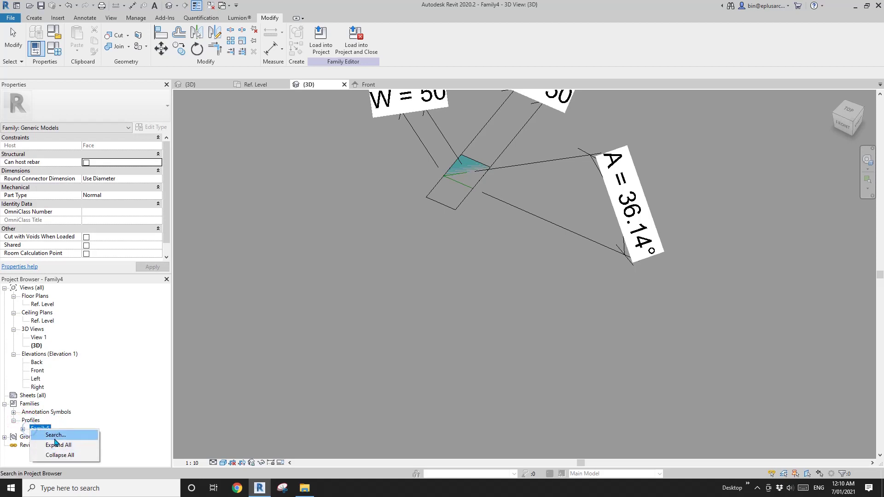
{"action": "left_click", "coordinate": [22, 429]}
{"action": "right_click", "coordinate": [47, 436]}
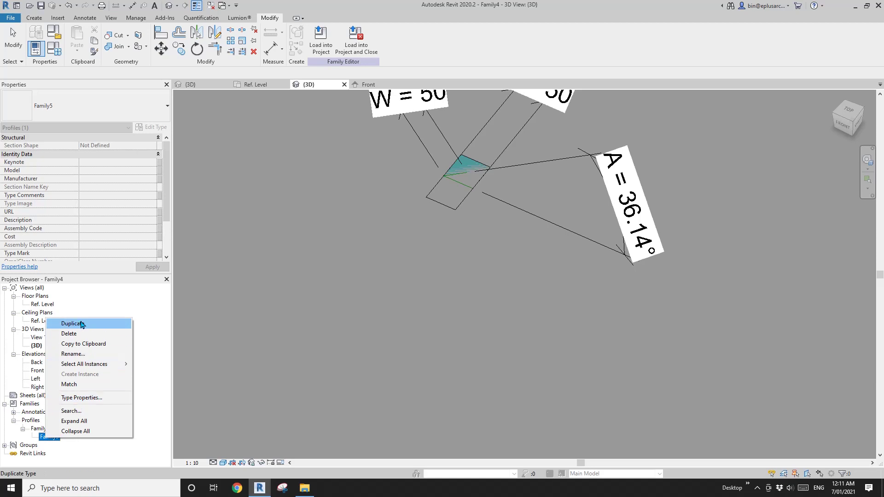
{"action": "left_click", "coordinate": [37, 429]}
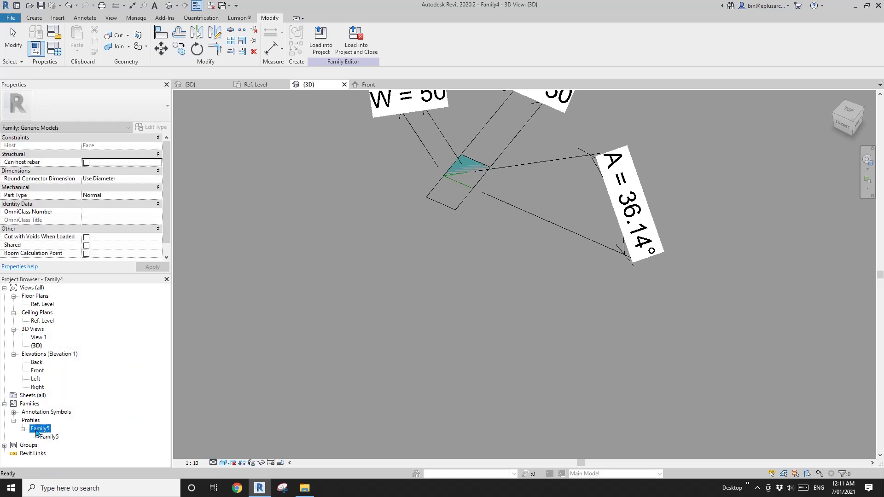
{"action": "right_click", "coordinate": [37, 429]}
{"action": "left_click", "coordinate": [69, 360]}
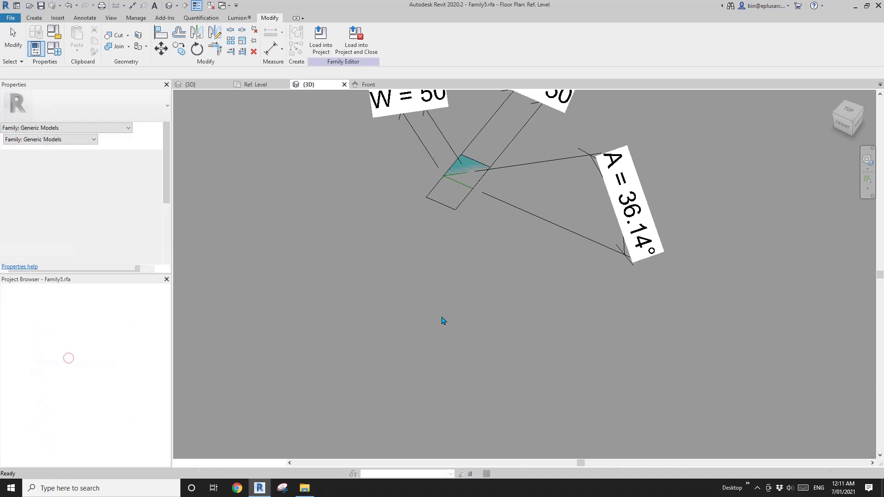
Step: Move the four lines of the rectangular profile 1 mm downward
{"action": "scroll", "coordinate": [524, 276], "scroll_direction": "up", "scroll_amount": 5}
{"action": "left_click_drag", "start_coordinate": [464, 249], "coordinate": [612, 299]}
{"action": "key", "text": "m"}
{"action": "key", "text": "v"}
{"action": "left_click", "coordinate": [595, 213]}
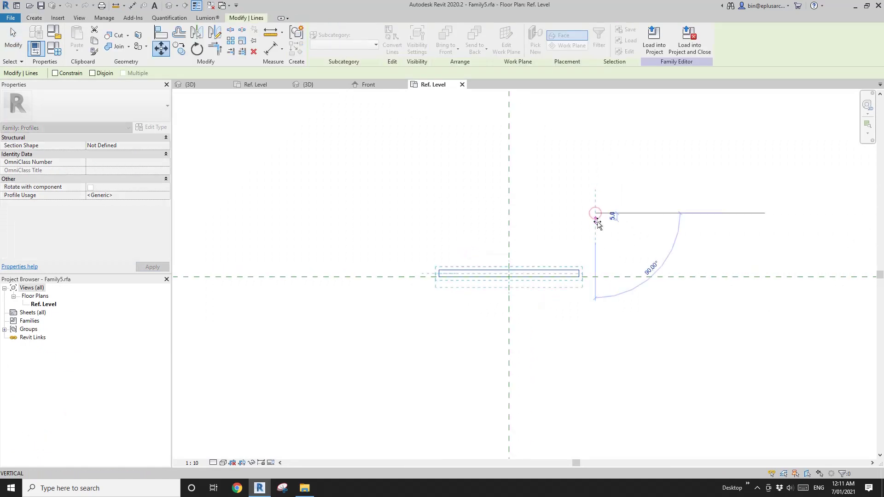
{"action": "type", "text": "1"}
{"action": "key", "text": "Return"}
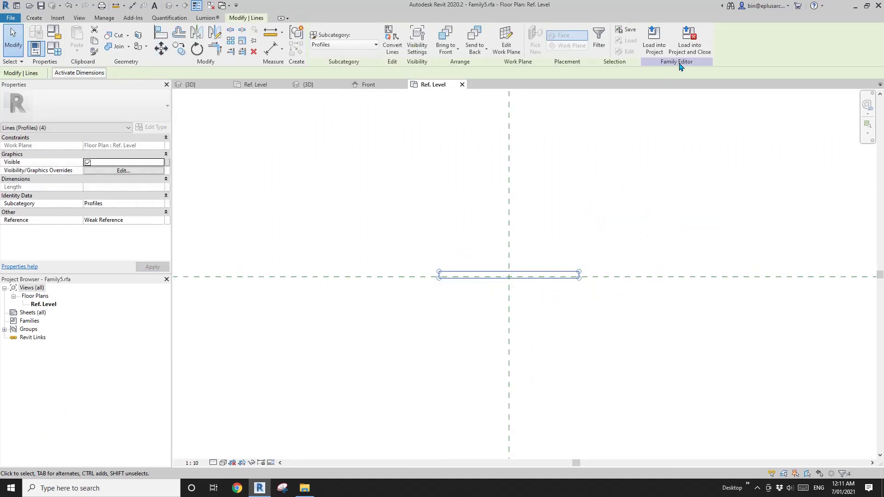
Step: Load the edited profile into Family4 only, close it, and overwrite the existing version
{"action": "left_click", "coordinate": [689, 39]}
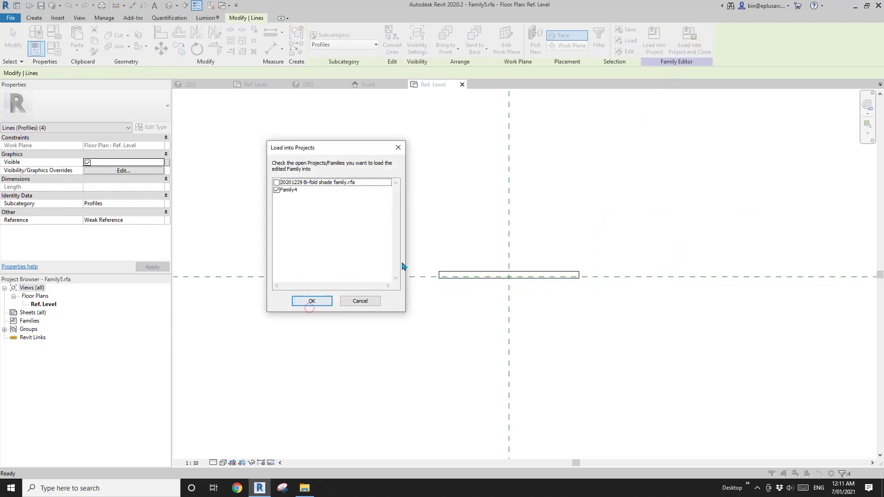
{"action": "left_click", "coordinate": [312, 301]}
{"action": "left_click", "coordinate": [461, 244]}
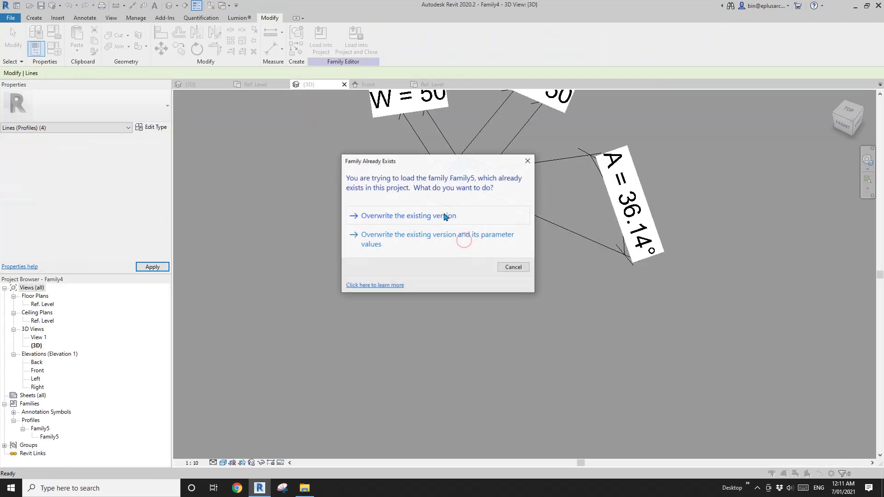
{"action": "left_click", "coordinate": [442, 214]}
{"action": "left_click", "coordinate": [451, 208]}
Step: Examine the updated panel's position relative to the host face and the inclined reference line
{"action": "scroll", "coordinate": [449, 212], "scroll_direction": "up", "scroll_amount": 4}
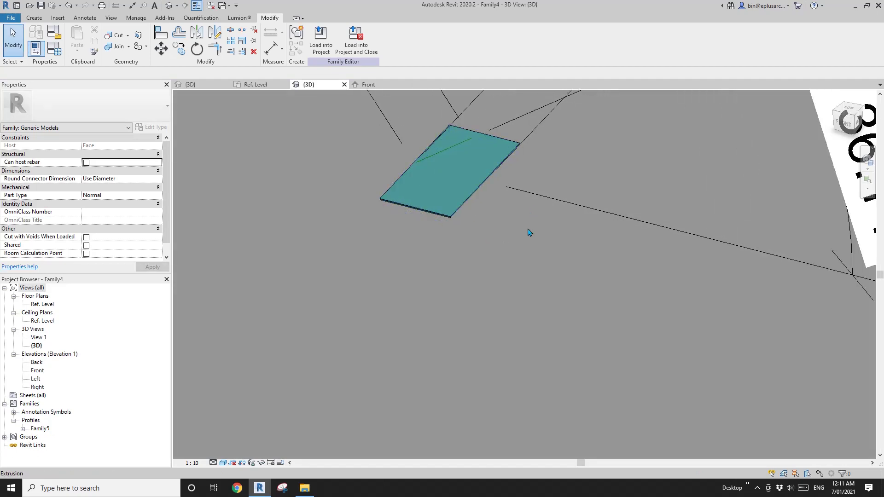
{"action": "scroll", "coordinate": [466, 215], "scroll_direction": "up", "scroll_amount": 2}
{"action": "middle_click_drag", "start_coordinate": [467, 215], "coordinate": [498, 158], "text": "shift"}
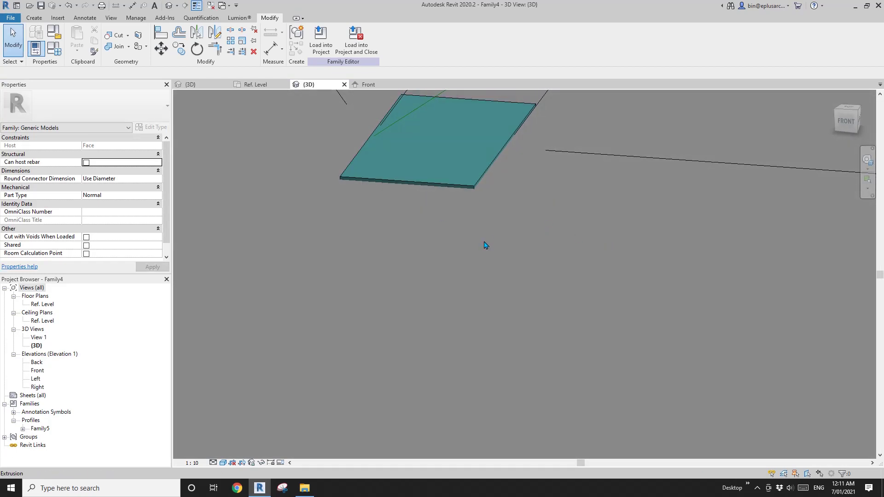
{"action": "scroll", "coordinate": [484, 245], "scroll_direction": "down", "scroll_amount": 6}
{"action": "middle_click_drag", "start_coordinate": [492, 258], "coordinate": [505, 292], "text": "shift"}
{"action": "middle_click_drag", "start_coordinate": [498, 260], "coordinate": [463, 203], "text": "shift"}
{"action": "scroll", "coordinate": [481, 254], "scroll_direction": "up", "scroll_amount": 5}
{"action": "scroll", "coordinate": [476, 244], "scroll_direction": "up", "scroll_amount": 4}
{"action": "scroll", "coordinate": [477, 242], "scroll_direction": "down", "scroll_amount": 2}
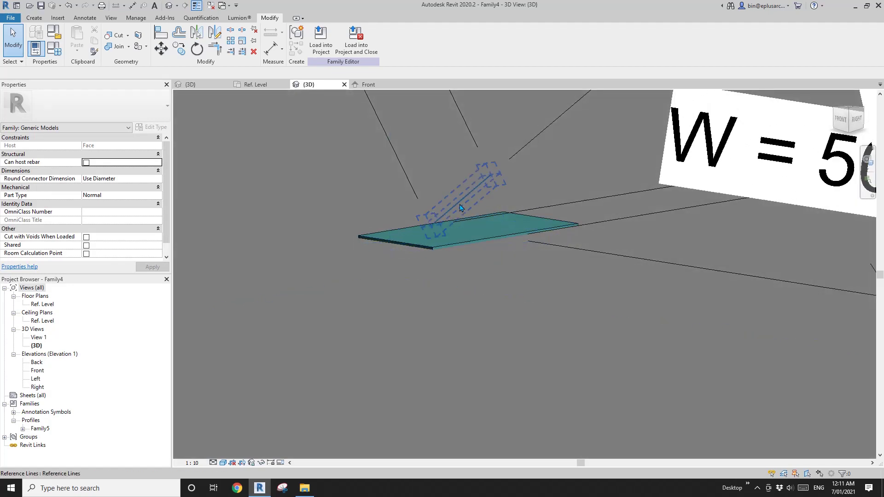
Step: Start a second solid sweep along the inclined reference line and assign it the Family5 profile
{"action": "left_click", "coordinate": [34, 18]}
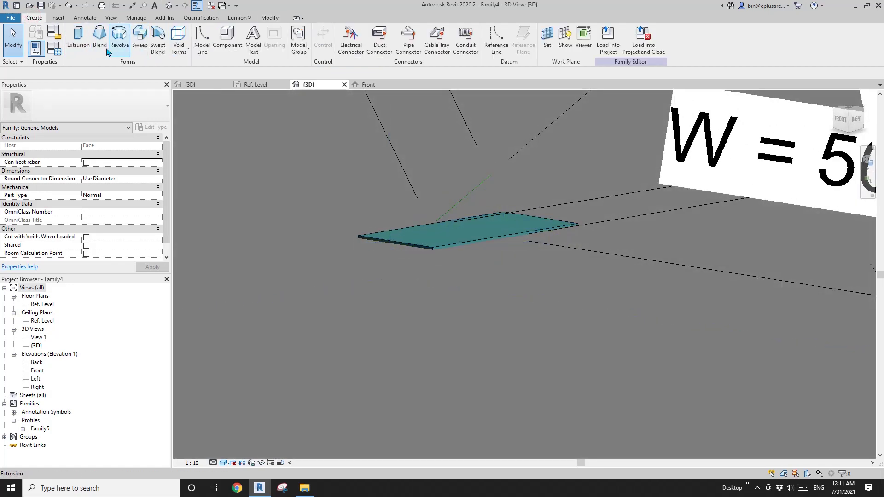
{"action": "left_click", "coordinate": [140, 40]}
{"action": "left_click", "coordinate": [409, 48]}
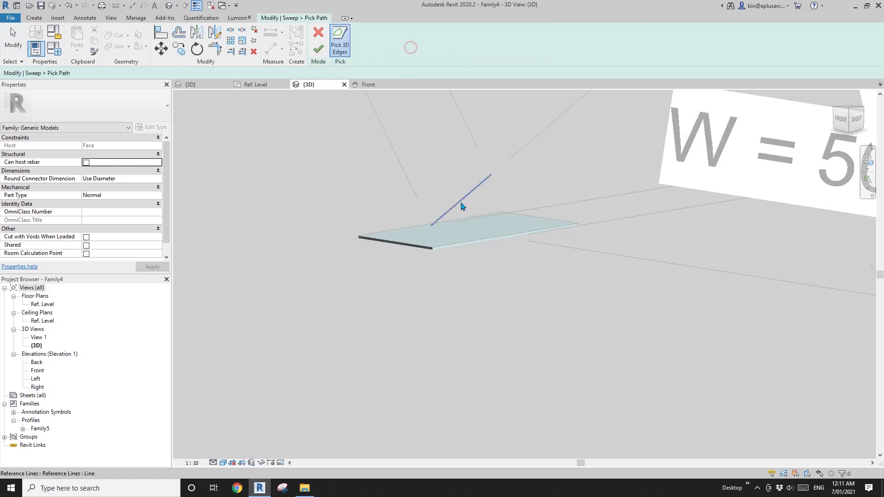
{"action": "left_click", "coordinate": [321, 52]}
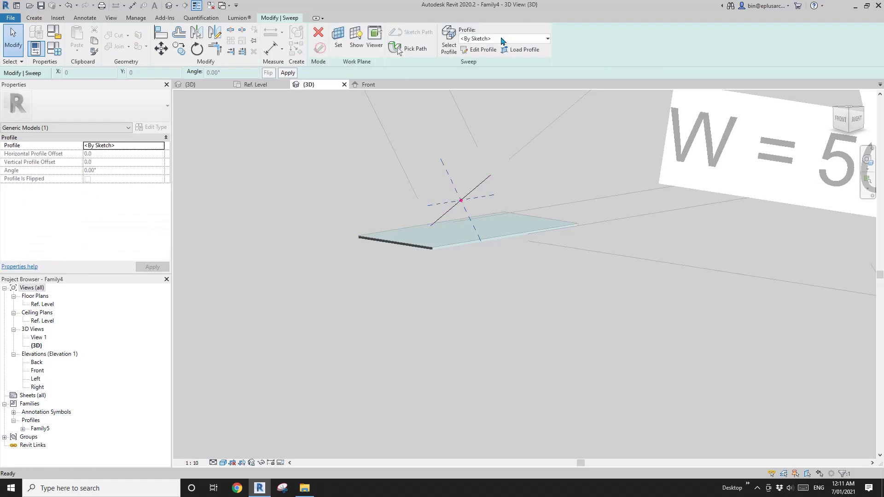
{"action": "left_click", "coordinate": [509, 39]}
{"action": "left_click", "coordinate": [488, 60]}
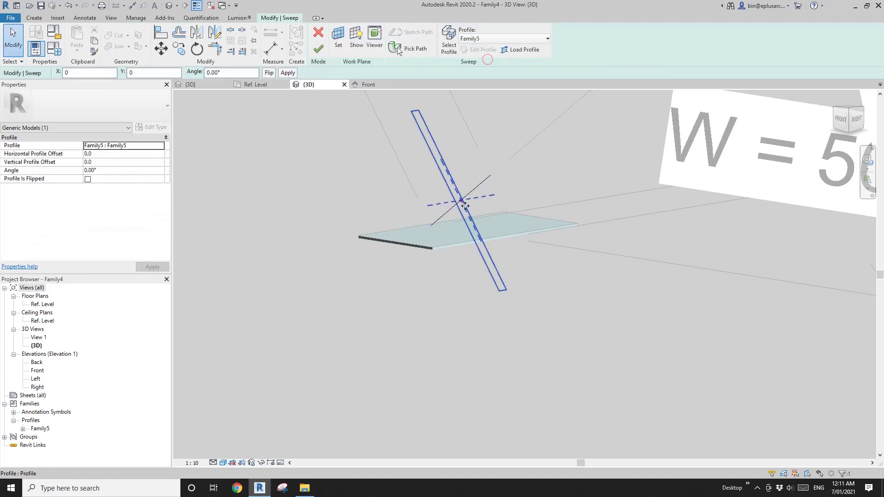
Step: Set the second sweep's profile angle to -90° and finish the sweep
{"action": "middle_click_drag", "start_coordinate": [474, 217], "coordinate": [475, 241], "text": "shift"}
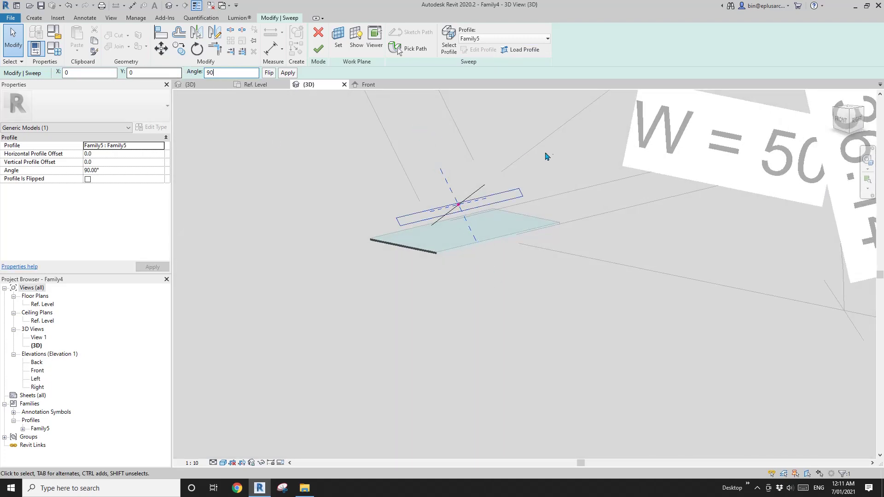
{"action": "middle_click_drag", "start_coordinate": [548, 154], "coordinate": [591, 183], "text": "shift"}
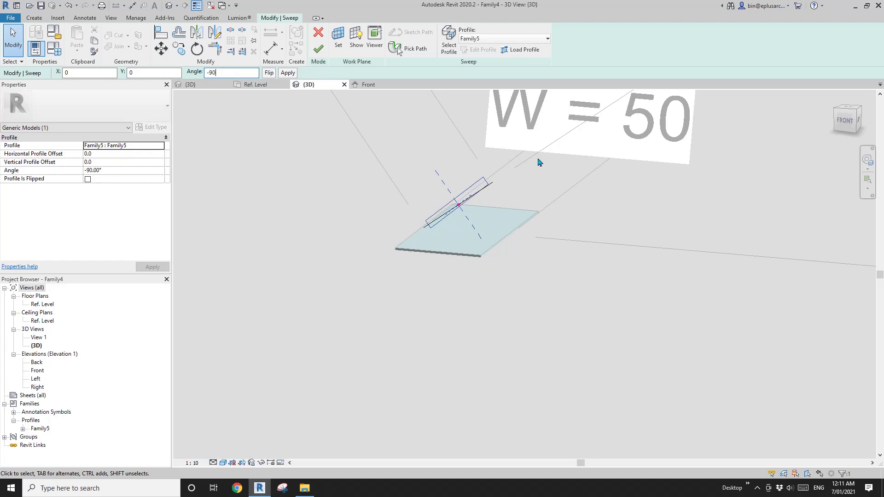
{"action": "key", "text": "Return"}
{"action": "middle_click_drag", "start_coordinate": [539, 162], "coordinate": [521, 199], "text": "shift"}
{"action": "left_click", "coordinate": [318, 48]}
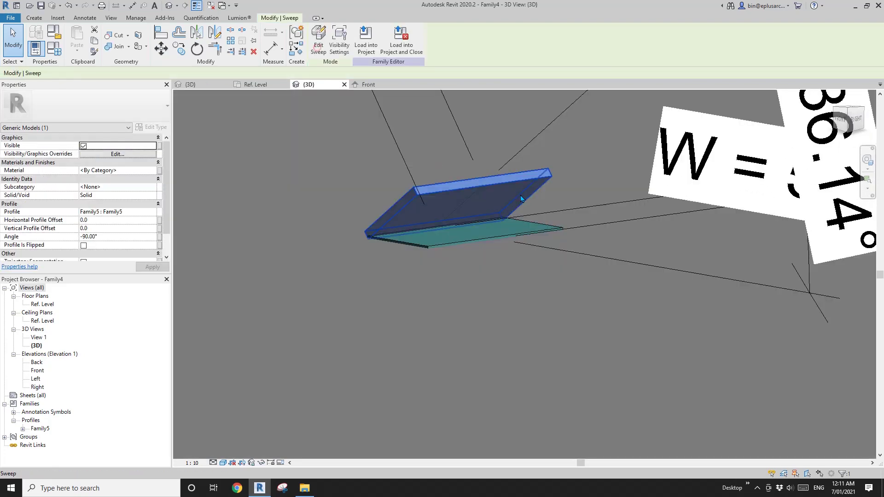
{"action": "key", "text": "Escape"}
Step: Set the material of both the flat sweep and the inclined sweep to Default
{"action": "scroll", "coordinate": [540, 213], "scroll_direction": "down", "scroll_amount": 4}
{"action": "scroll", "coordinate": [495, 229], "scroll_direction": "up", "scroll_amount": 3}
{"action": "left_click", "coordinate": [492, 228]}
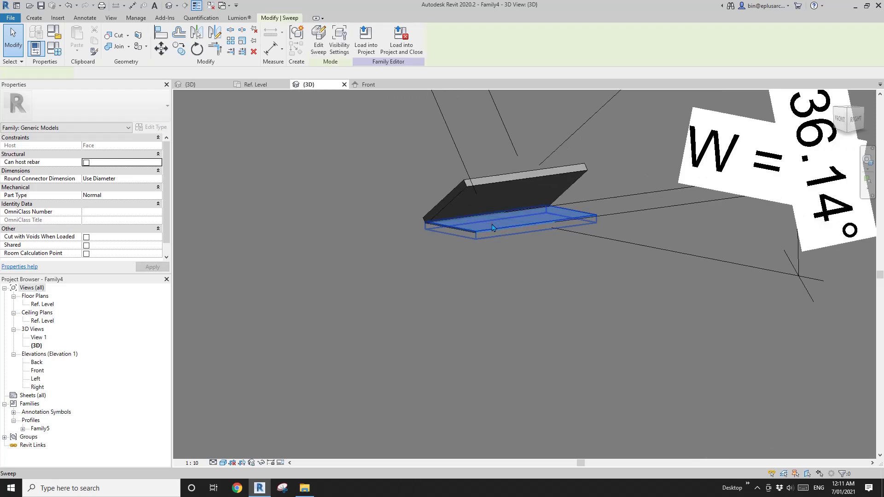
{"action": "left_click", "coordinate": [491, 228]}
{"action": "left_click", "coordinate": [119, 174]}
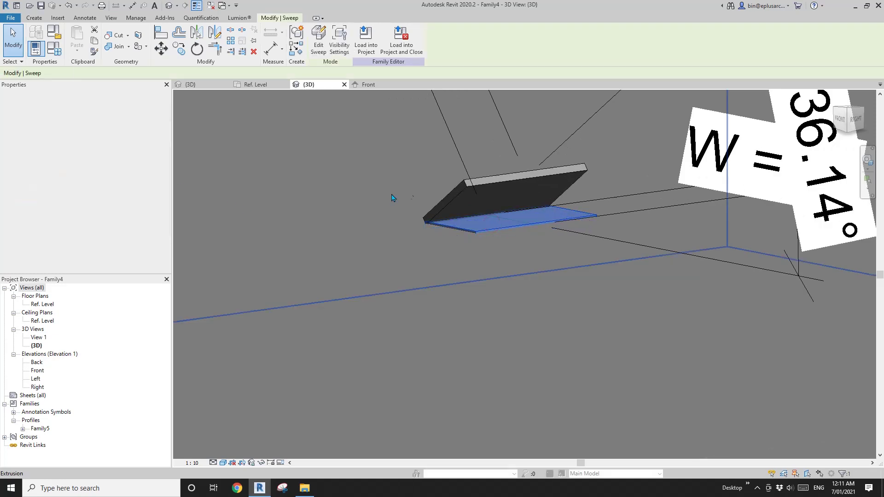
{"action": "left_click", "coordinate": [492, 201]}
{"action": "left_click", "coordinate": [132, 171]}
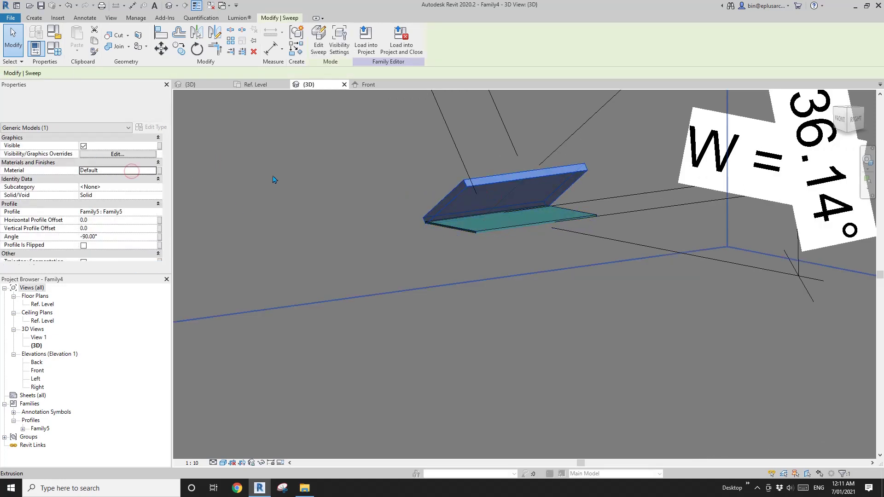
{"action": "key", "text": "Escape"}
Step: Load the two-leaf Family4 into the bi-fold shade family and close it
{"action": "middle_click_drag", "start_coordinate": [395, 197], "coordinate": [438, 272], "text": "shift"}
{"action": "scroll", "coordinate": [459, 219], "scroll_direction": "down", "scroll_amount": 5}
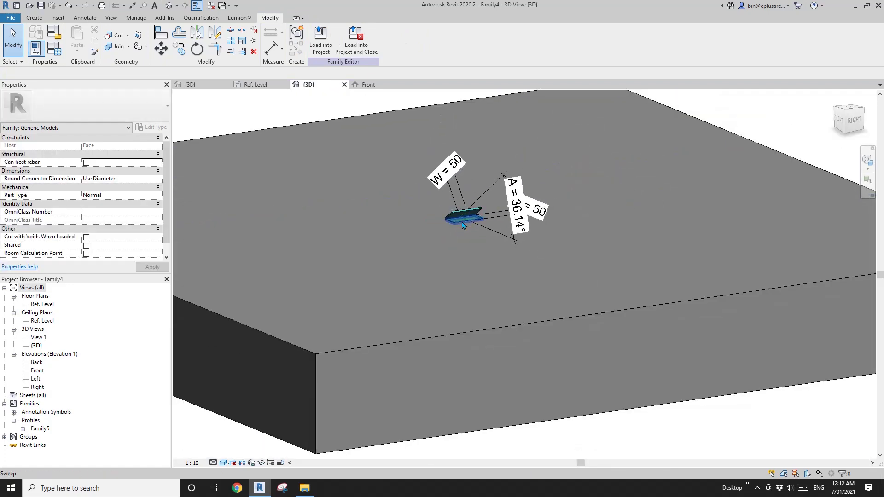
{"action": "scroll", "coordinate": [465, 221], "scroll_direction": "up", "scroll_amount": 3}
{"action": "left_click", "coordinate": [370, 53]}
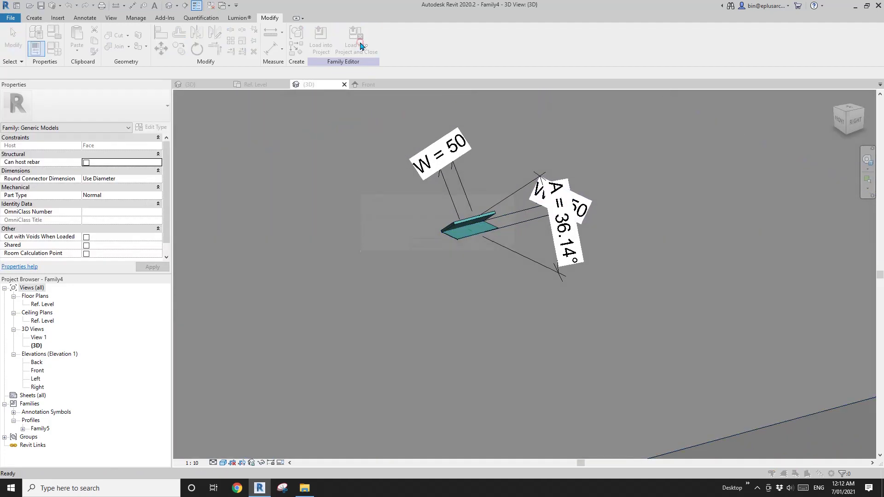
{"action": "left_click", "coordinate": [461, 242]}
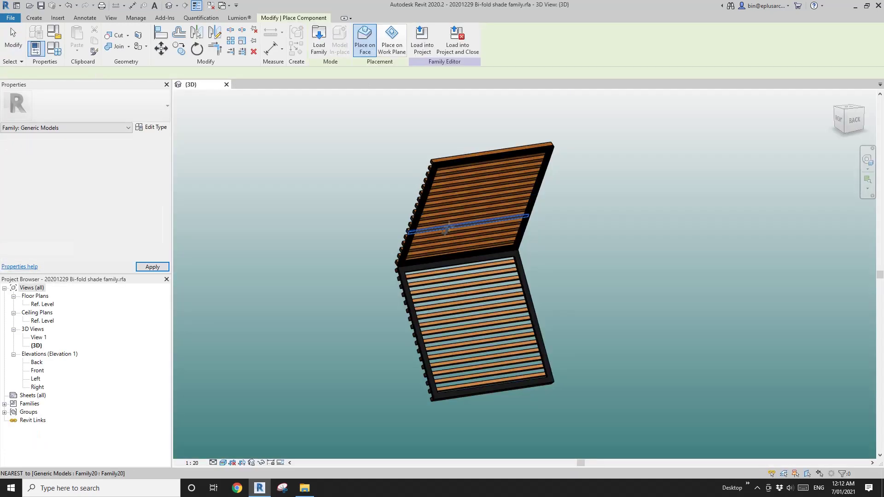
Step: Place one Family4 instance on the face of the lower panel's top frame member, near the fold
{"action": "scroll", "coordinate": [418, 280], "scroll_direction": "up", "scroll_amount": 5}
{"action": "scroll", "coordinate": [424, 280], "scroll_direction": "up", "scroll_amount": 3}
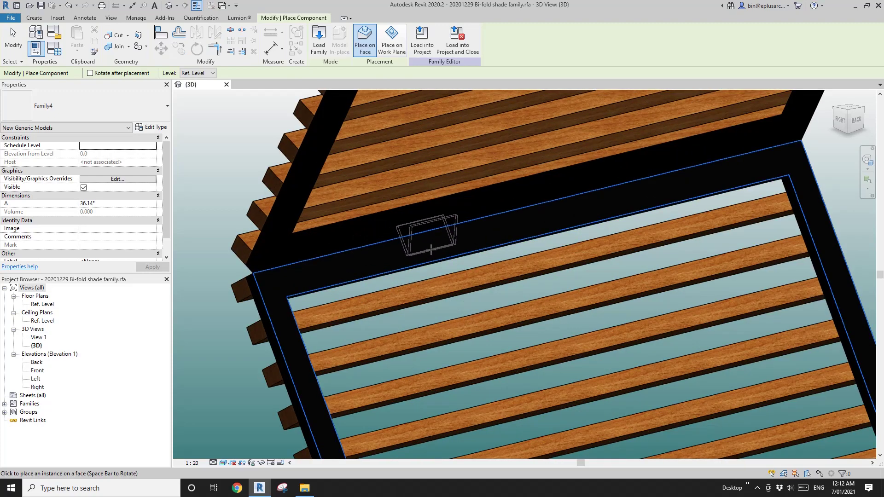
{"action": "scroll", "coordinate": [501, 233], "scroll_direction": "up", "scroll_amount": 3}
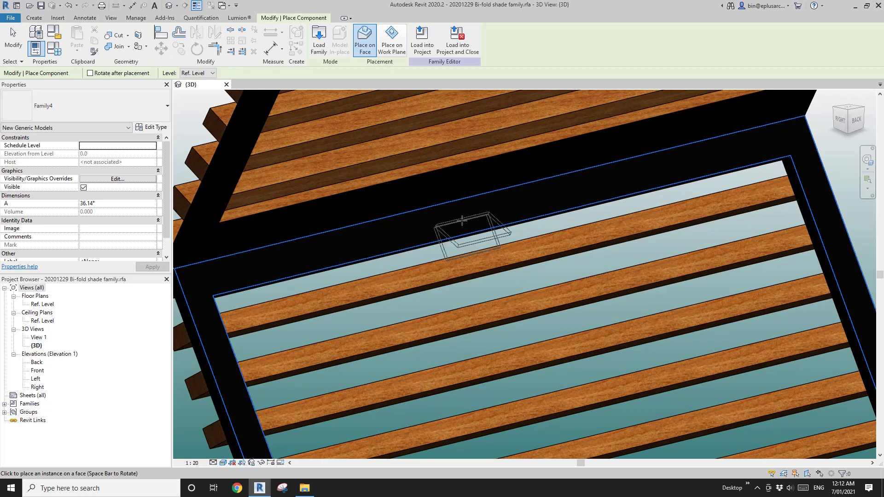
{"action": "left_click", "coordinate": [466, 211]}
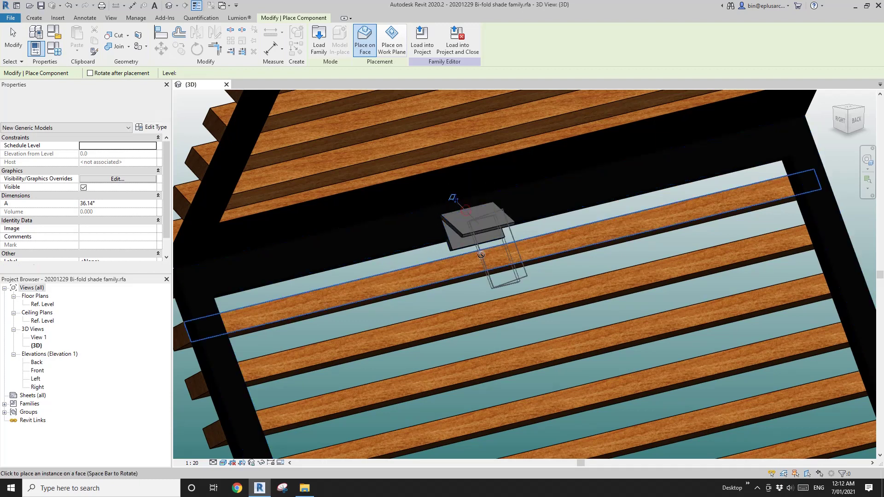
{"action": "scroll", "coordinate": [486, 257], "scroll_direction": "down", "scroll_amount": 1}
{"action": "key", "text": "Escape"}
Step: Examine how the placed Family4 instance sits against the frame members at the fold
{"action": "middle_click_drag", "start_coordinate": [487, 256], "coordinate": [509, 193], "text": "shift"}
{"action": "scroll", "coordinate": [448, 244], "scroll_direction": "up", "scroll_amount": 3}
{"action": "middle_click_drag", "start_coordinate": [448, 264], "coordinate": [506, 313], "text": "shift"}
{"action": "scroll", "coordinate": [506, 313], "scroll_direction": "down", "scroll_amount": 2}
{"action": "middle_click_drag", "start_coordinate": [506, 313], "coordinate": [468, 209]}
{"action": "scroll", "coordinate": [479, 246], "scroll_direction": "down", "scroll_amount": 1}
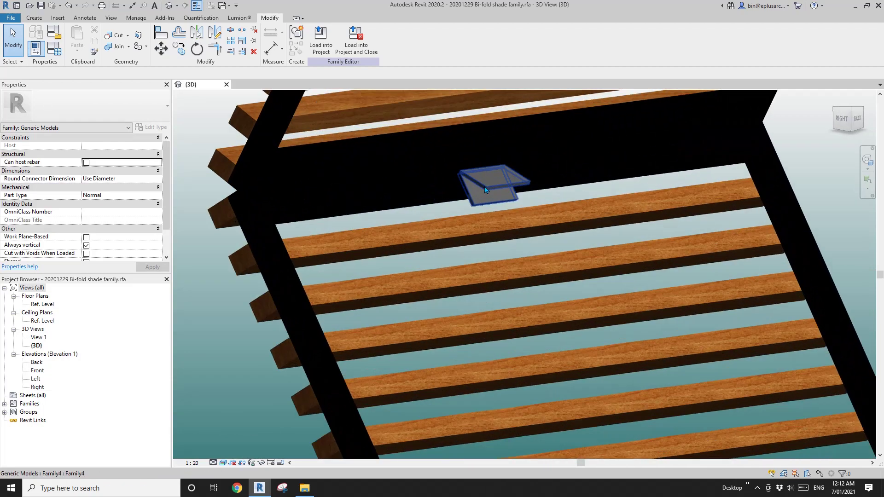
{"action": "scroll", "coordinate": [468, 208], "scroll_direction": "up", "scroll_amount": 2}
{"action": "scroll", "coordinate": [427, 207], "scroll_direction": "down", "scroll_amount": 4}
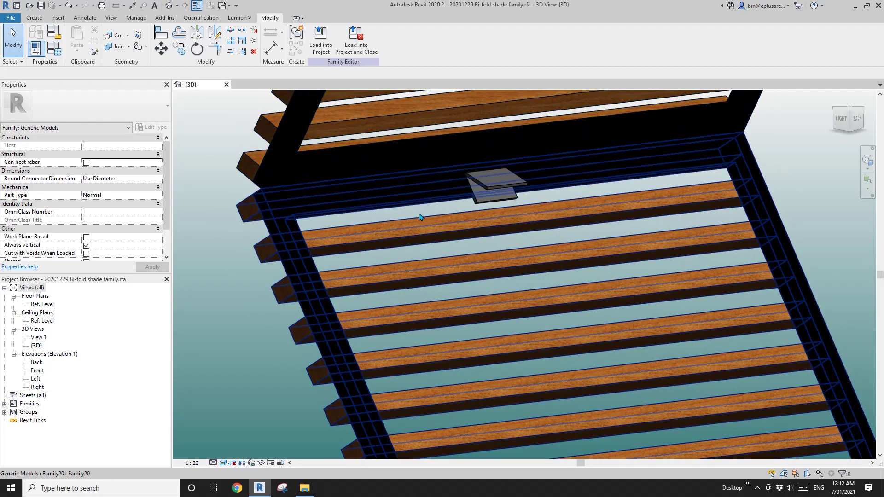
{"action": "scroll", "coordinate": [449, 202], "scroll_direction": "down", "scroll_amount": 3}
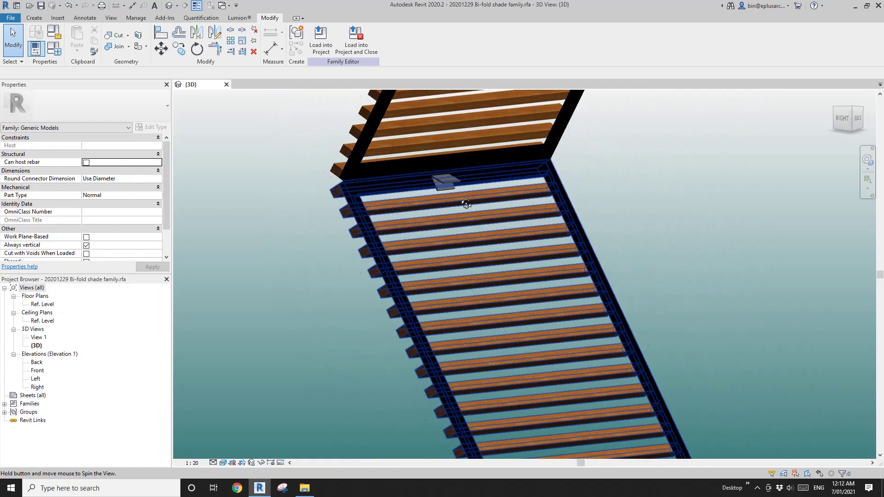
{"action": "scroll", "coordinate": [454, 187], "scroll_direction": "up", "scroll_amount": 6}
{"action": "left_click", "coordinate": [454, 187]}
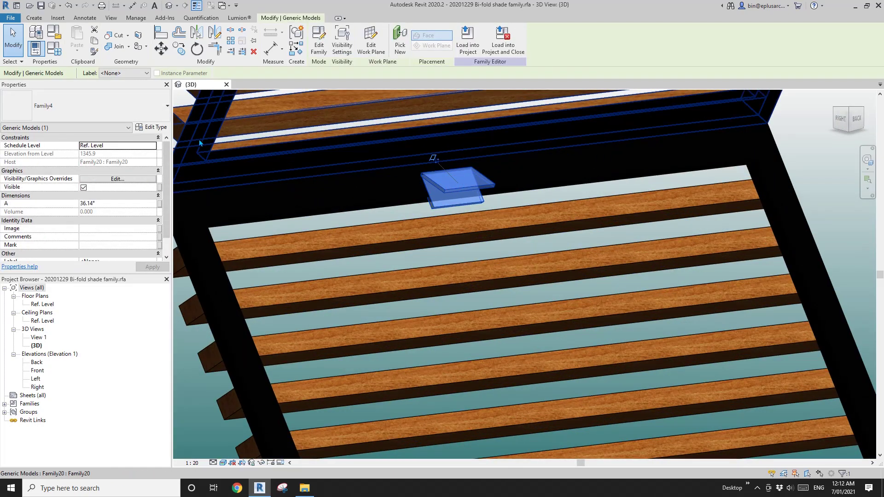
{"action": "key", "text": "Escape"}
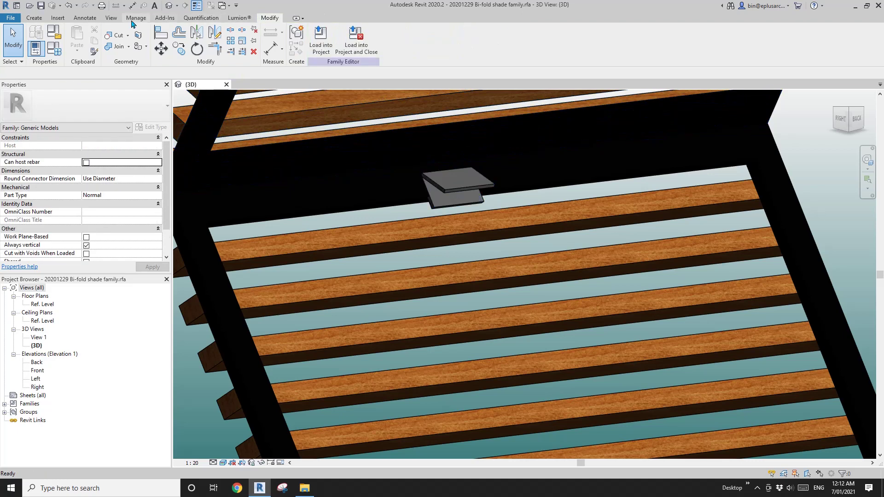
{"action": "left_click", "coordinate": [135, 18]}
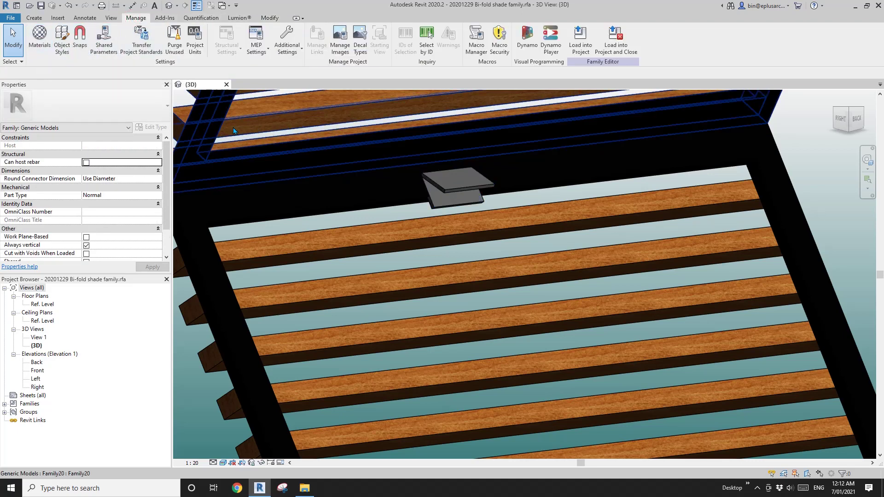
Step: Open the placed Family4 instance for family editing
{"action": "left_click", "coordinate": [455, 188]}
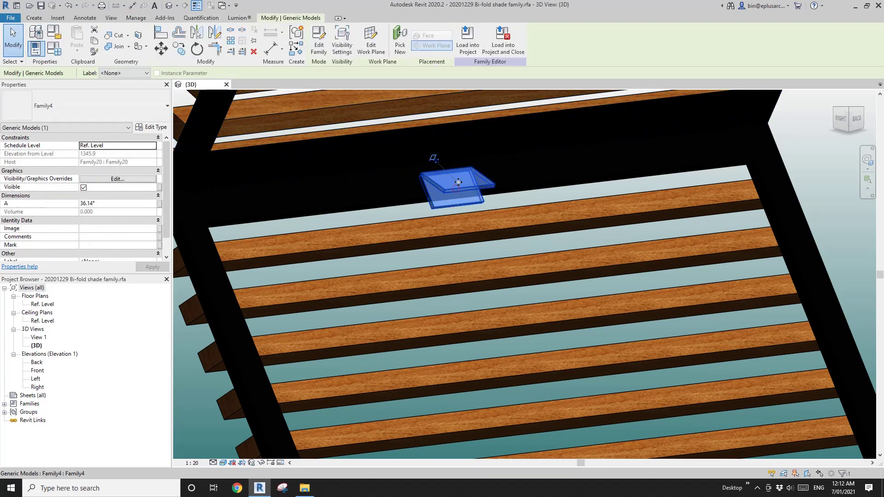
{"action": "left_click", "coordinate": [317, 43]}
{"action": "scroll", "coordinate": [533, 264], "scroll_direction": "up", "scroll_amount": 6}
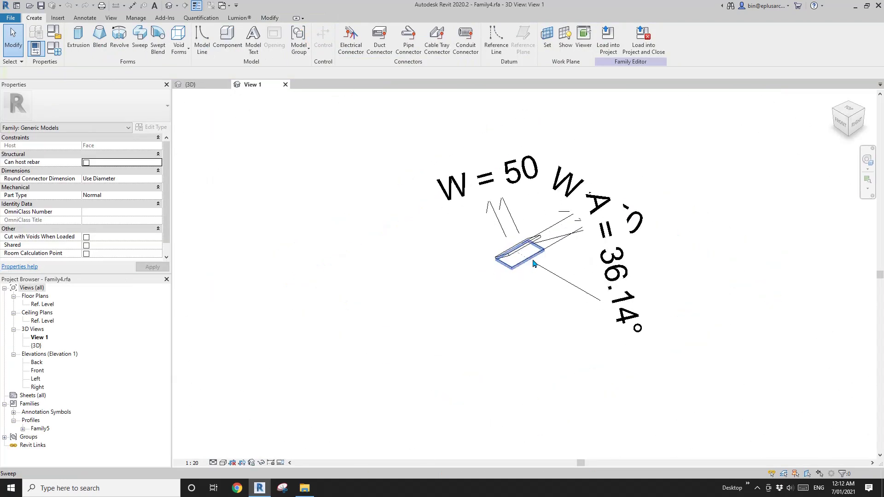
{"action": "scroll", "coordinate": [534, 263], "scroll_direction": "up", "scroll_amount": 3}
Step: Associate the material of both sweeps with a new type parameter named Material
{"action": "left_click", "coordinate": [510, 264]}
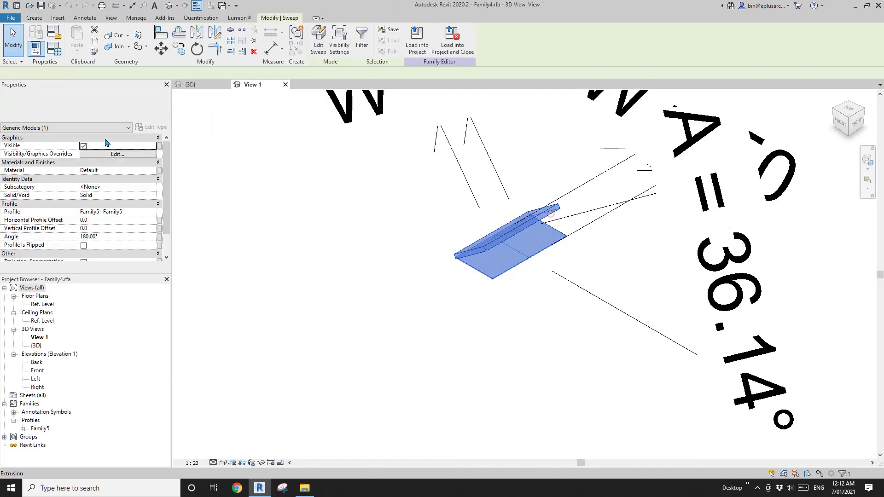
{"action": "left_click", "coordinate": [159, 170]}
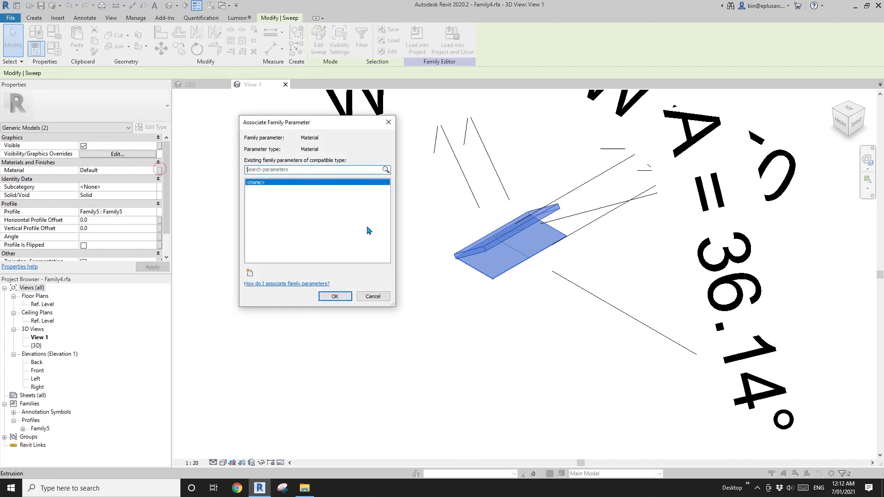
{"action": "left_click", "coordinate": [250, 273]}
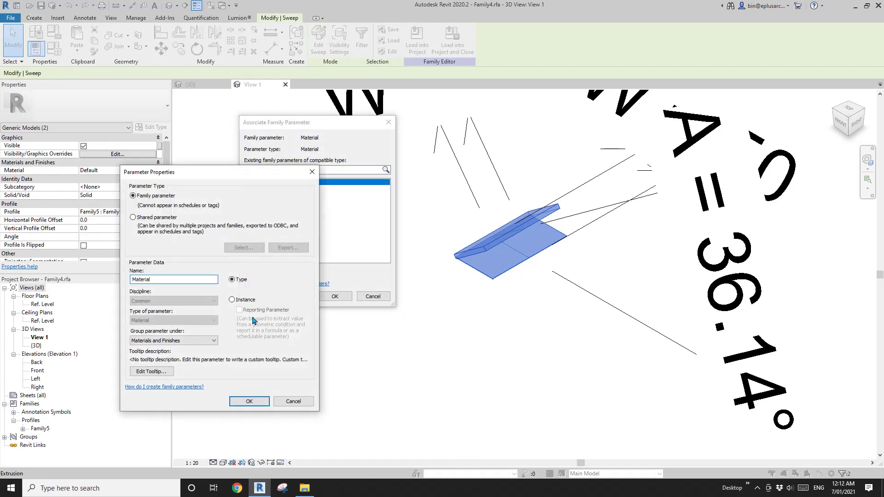
{"action": "type", "text": "Material"}
{"action": "left_click", "coordinate": [249, 401]}
{"action": "left_click", "coordinate": [336, 296]}
Step: Load Family4 back into the bi-fold shade family, close it, and overwrite the existing version
{"action": "left_click", "coordinate": [458, 45]}
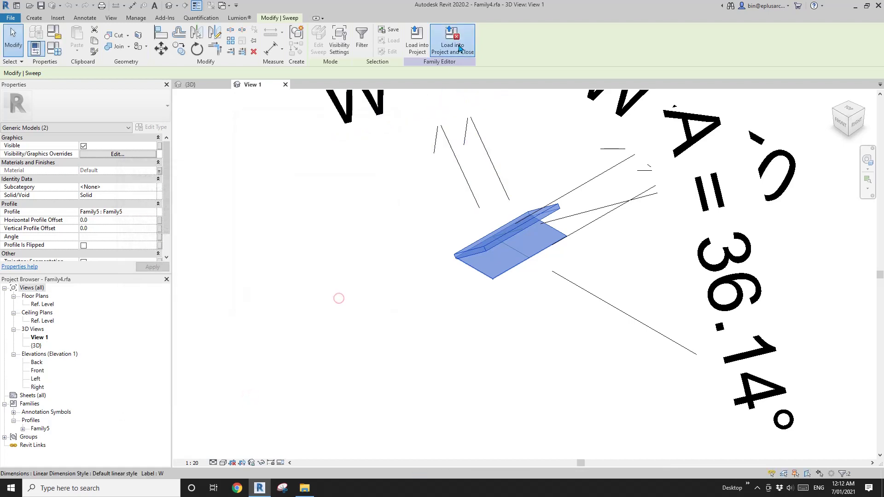
{"action": "left_click", "coordinate": [426, 244]}
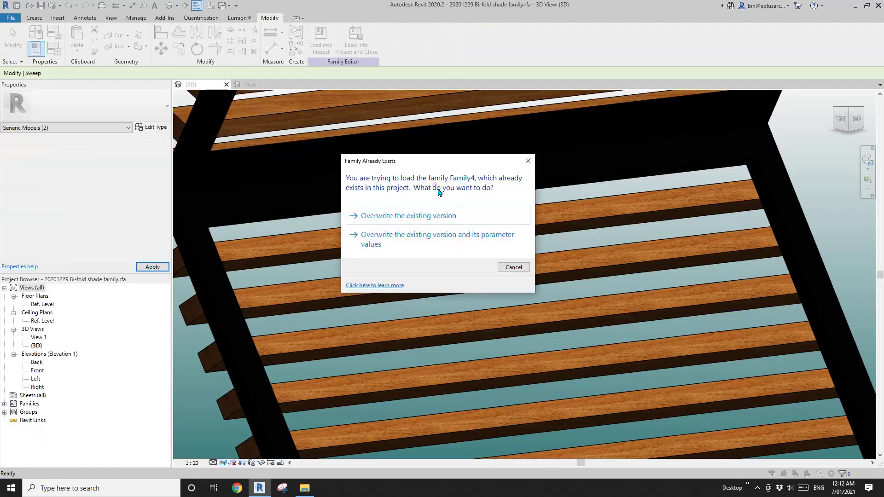
{"action": "left_click", "coordinate": [434, 215]}
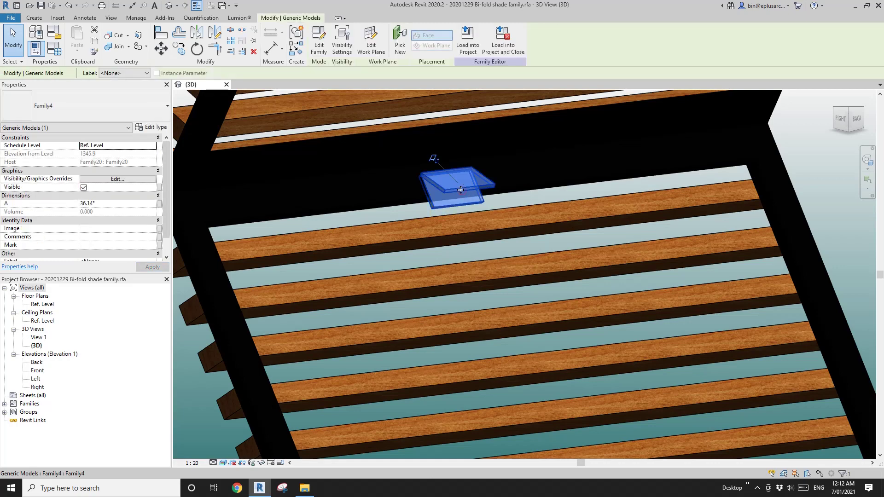
Step: Open Family4's Material type parameter and set the Default material's appearance color to RGB 64 128 128
{"action": "left_click", "coordinate": [150, 130]}
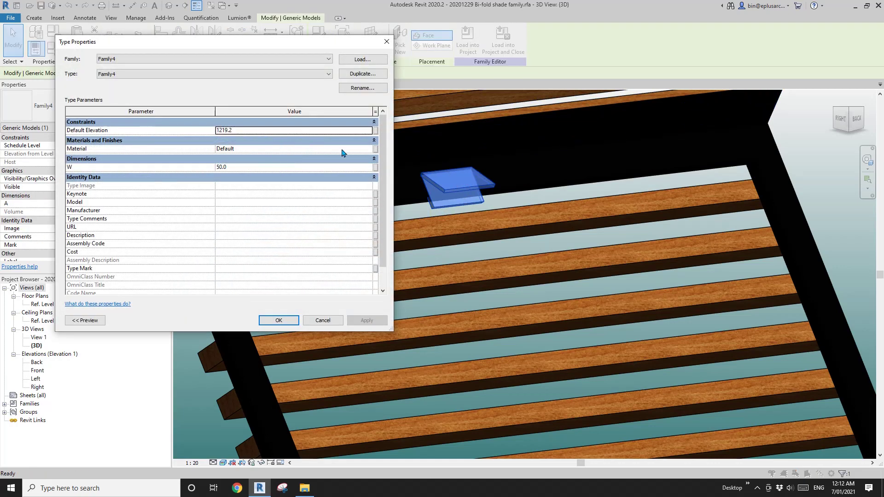
{"action": "left_click", "coordinate": [369, 150]}
{"action": "left_click", "coordinate": [375, 149]}
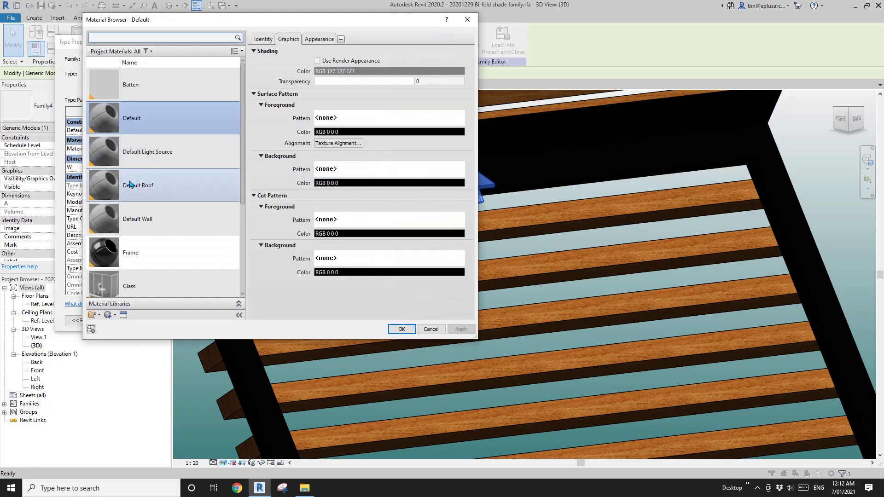
{"action": "left_click", "coordinate": [318, 39]}
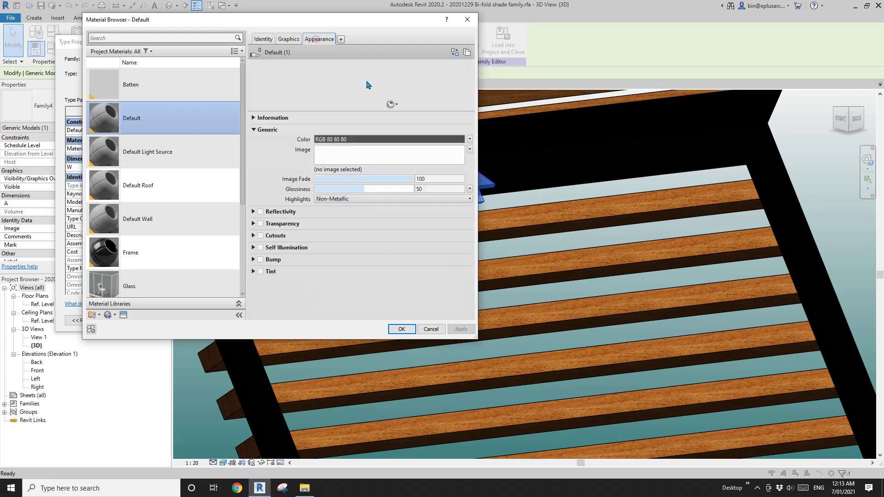
{"action": "left_click", "coordinate": [355, 140]}
{"action": "left_click", "coordinate": [318, 258]}
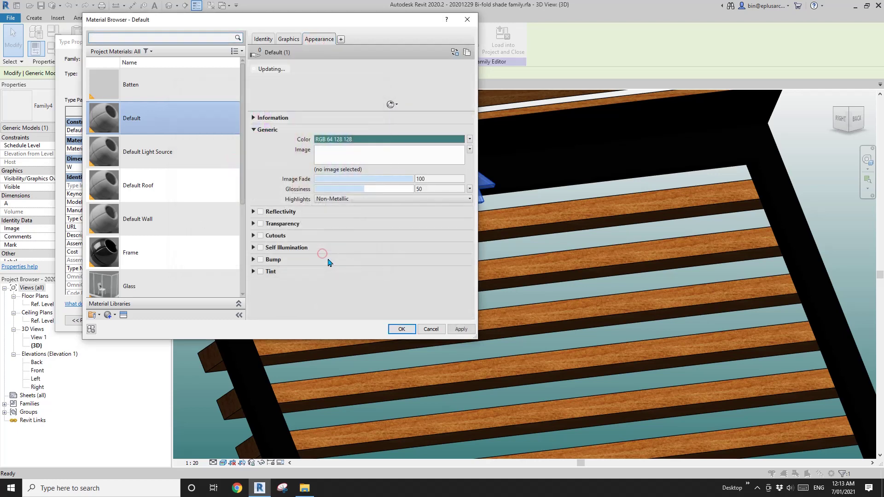
Step: Make the Default material's shading use its render appearance and accept the material and type changes
{"action": "left_click", "coordinate": [283, 40]}
{"action": "left_click", "coordinate": [328, 61]}
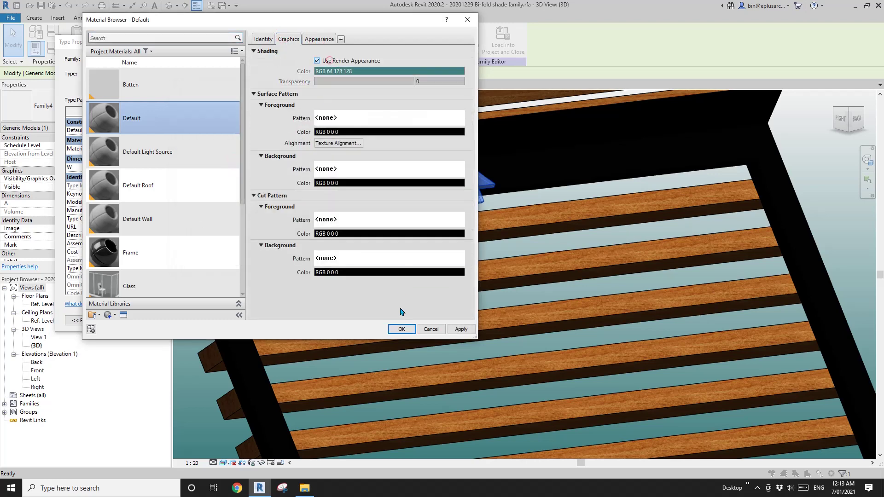
{"action": "left_click", "coordinate": [401, 329]}
{"action": "left_click", "coordinate": [277, 317]}
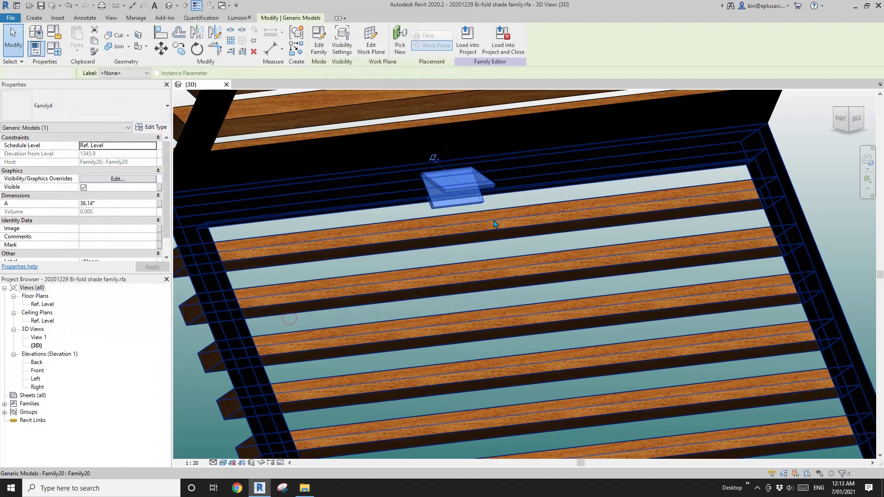
Step: In the Left elevation, move the Family4 component from its hinge corner onto the fold point where the two shade panels meet
{"action": "key", "text": "Escape"}
{"action": "scroll", "coordinate": [468, 229], "scroll_direction": "down", "scroll_amount": 2}
{"action": "middle_click_drag", "start_coordinate": [467, 228], "coordinate": [513, 216], "text": "shift"}
{"action": "middle_click_drag", "start_coordinate": [430, 171], "coordinate": [442, 187], "text": "shift"}
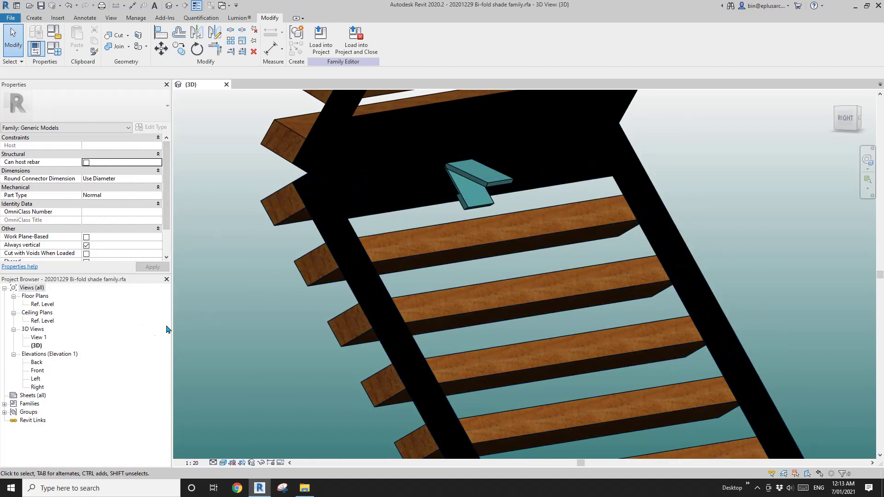
{"action": "double_click", "coordinate": [37, 378]}
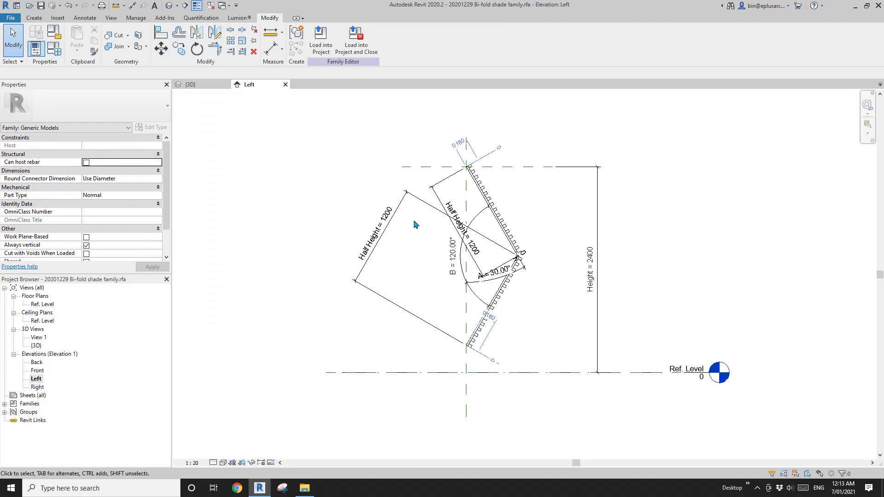
{"action": "scroll", "coordinate": [529, 268], "scroll_direction": "up", "scroll_amount": 5}
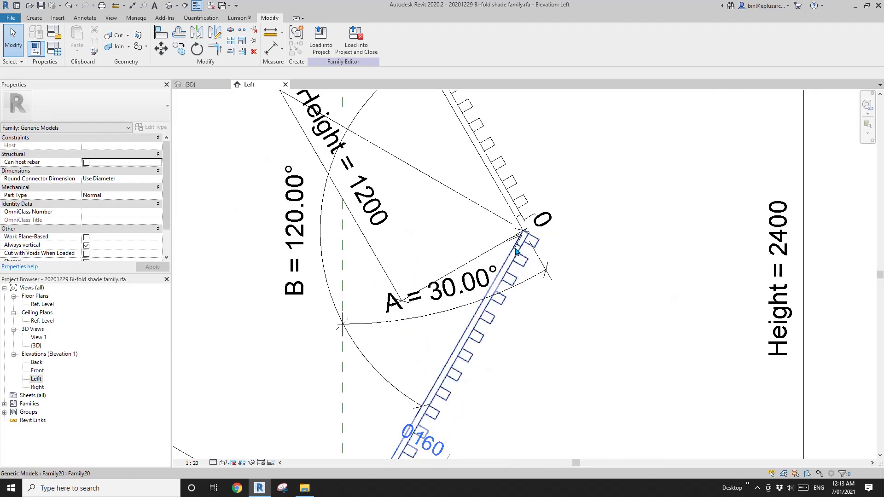
{"action": "scroll", "coordinate": [517, 250], "scroll_direction": "up", "scroll_amount": 5}
{"action": "left_click", "coordinate": [525, 234]}
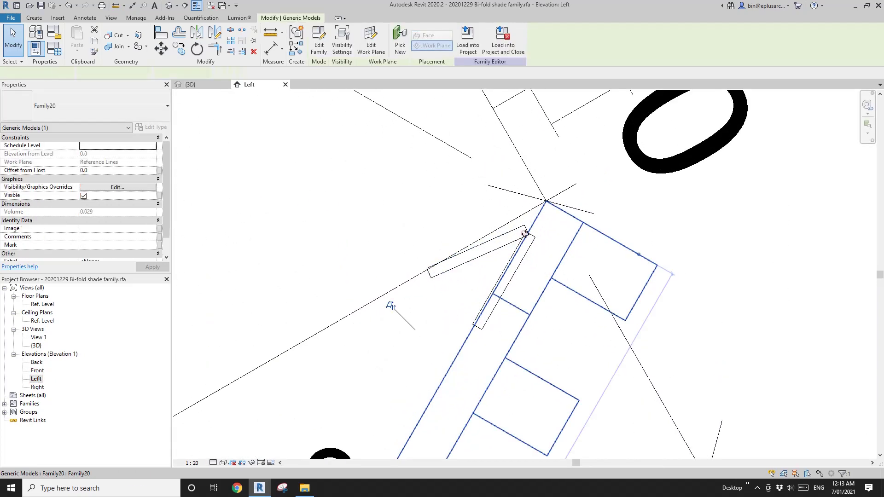
{"action": "scroll", "coordinate": [525, 233], "scroll_direction": "up", "scroll_amount": 1}
{"action": "left_click", "coordinate": [528, 233]}
{"action": "middle_click_drag", "start_coordinate": [529, 233], "coordinate": [515, 235]}
{"action": "key", "text": "m"}
{"action": "key", "text": "v"}
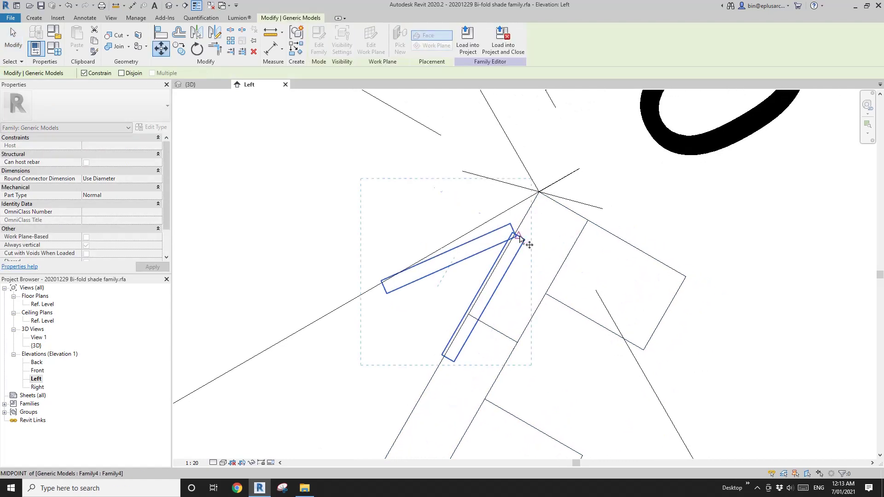
{"action": "scroll", "coordinate": [519, 237], "scroll_direction": "up", "scroll_amount": 5}
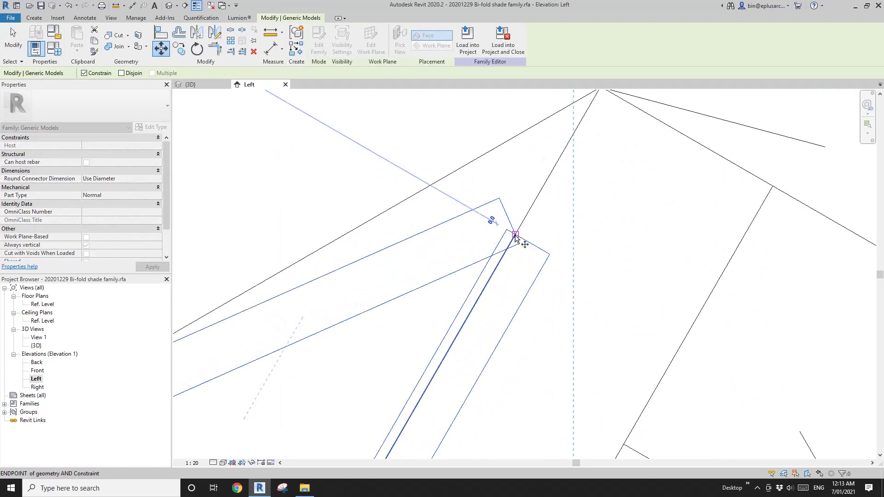
{"action": "left_click", "coordinate": [516, 236]}
{"action": "left_click", "coordinate": [510, 233]}
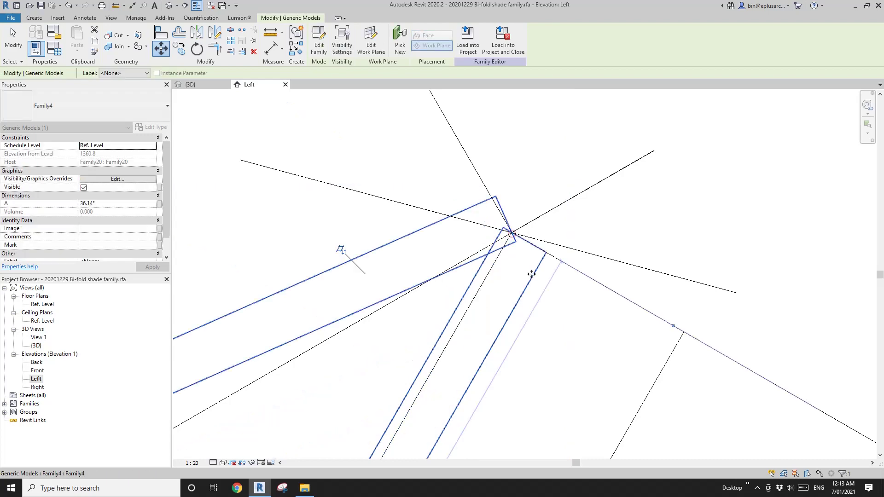
{"action": "scroll", "coordinate": [529, 269], "scroll_direction": "down", "scroll_amount": 5}
{"action": "key", "text": "Escape"}
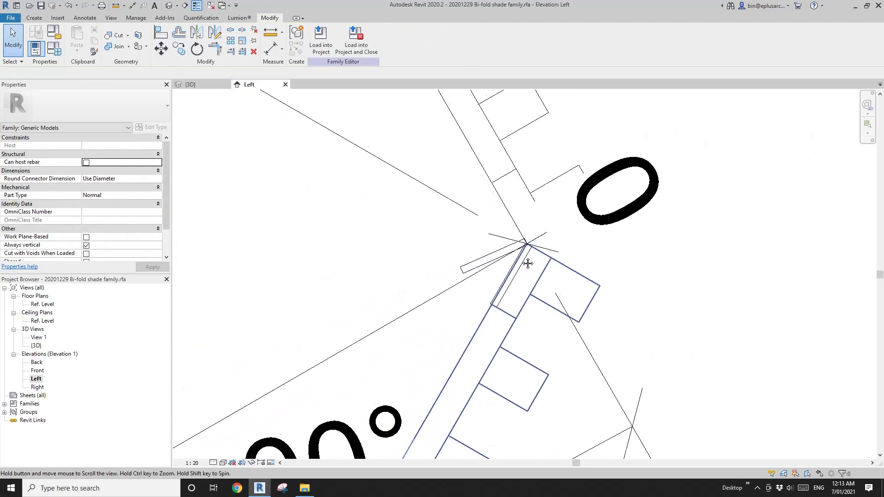
{"action": "middle_click_drag", "start_coordinate": [528, 263], "coordinate": [529, 256]}
Step: Associate the nested Family4 component's angle A with the shade family's parameter B
{"action": "left_click", "coordinate": [169, 7]}
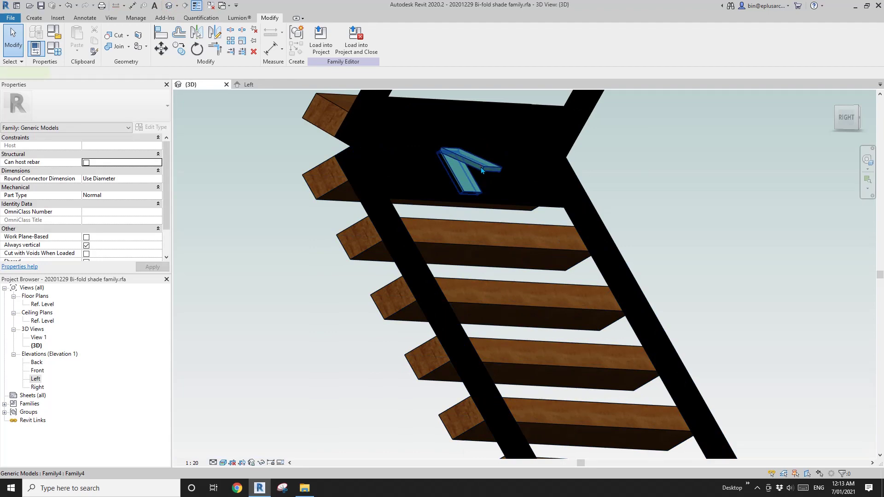
{"action": "left_click", "coordinate": [481, 170]}
{"action": "middle_click_drag", "start_coordinate": [481, 170], "coordinate": [435, 217]}
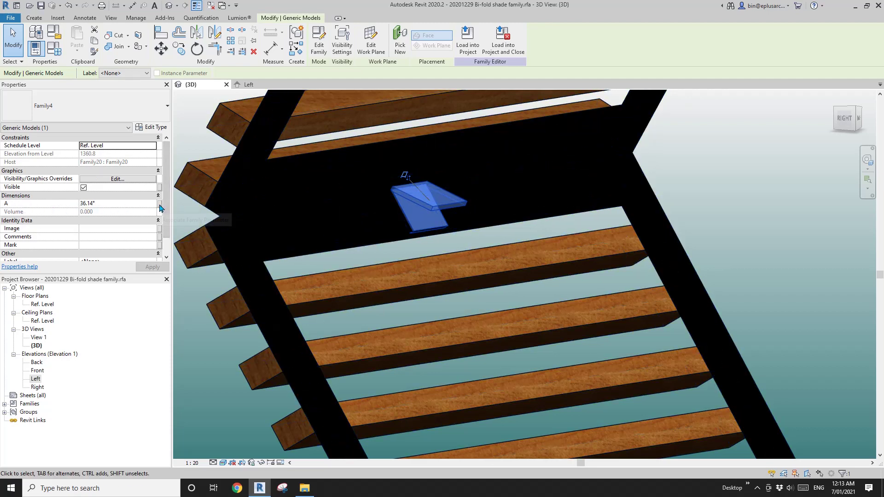
{"action": "scroll", "coordinate": [333, 204], "scroll_direction": "down", "scroll_amount": 1}
{"action": "middle_click_drag", "start_coordinate": [333, 204], "coordinate": [421, 183]}
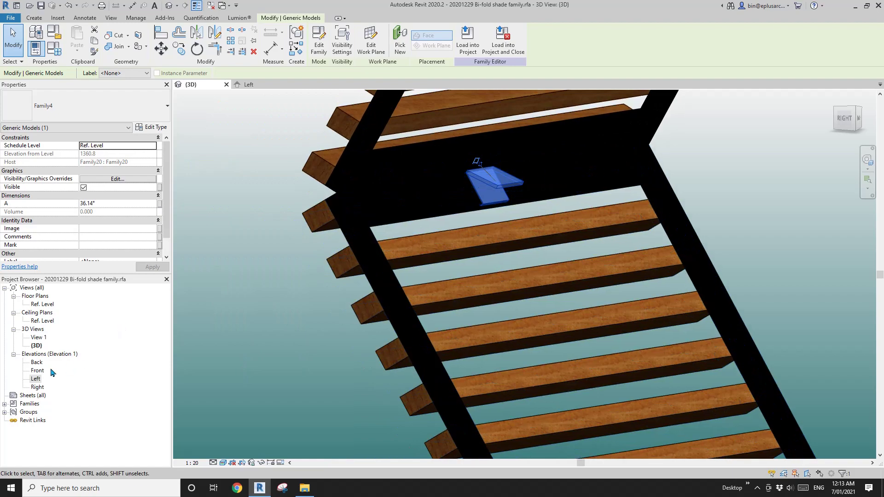
{"action": "double_click", "coordinate": [36, 379]}
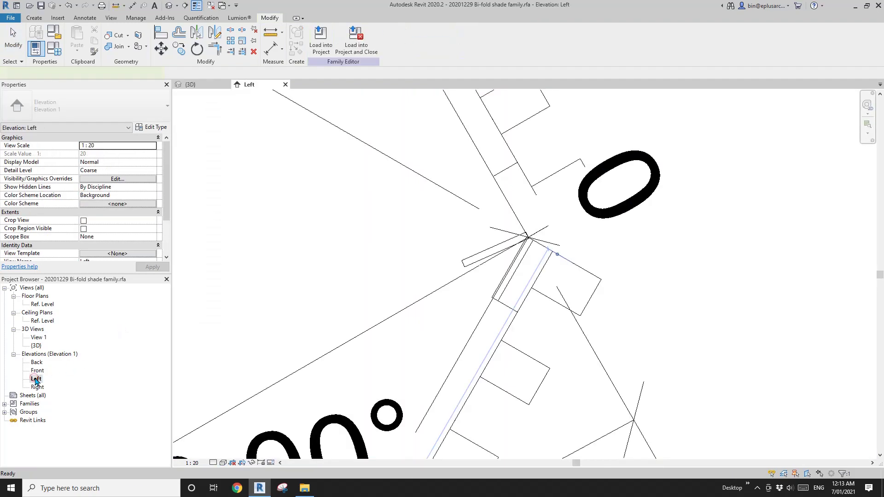
{"action": "left_click", "coordinate": [172, 8]}
{"action": "left_click", "coordinate": [507, 187]}
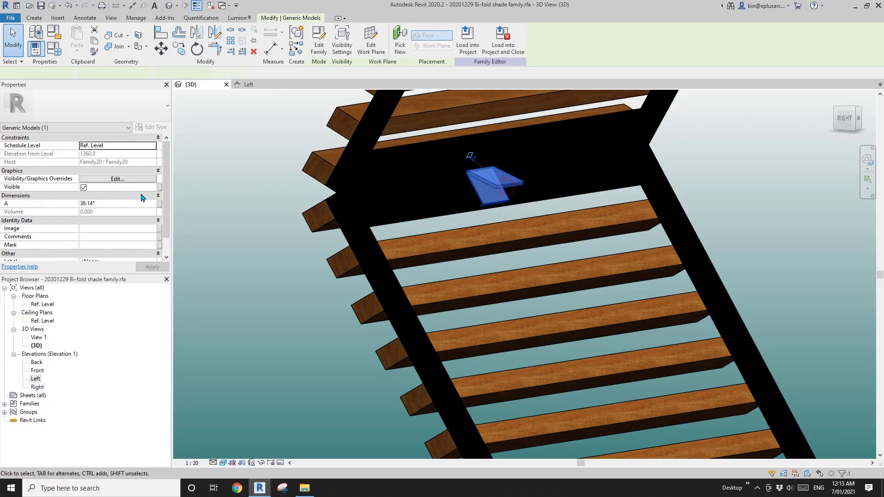
{"action": "left_click", "coordinate": [160, 205]}
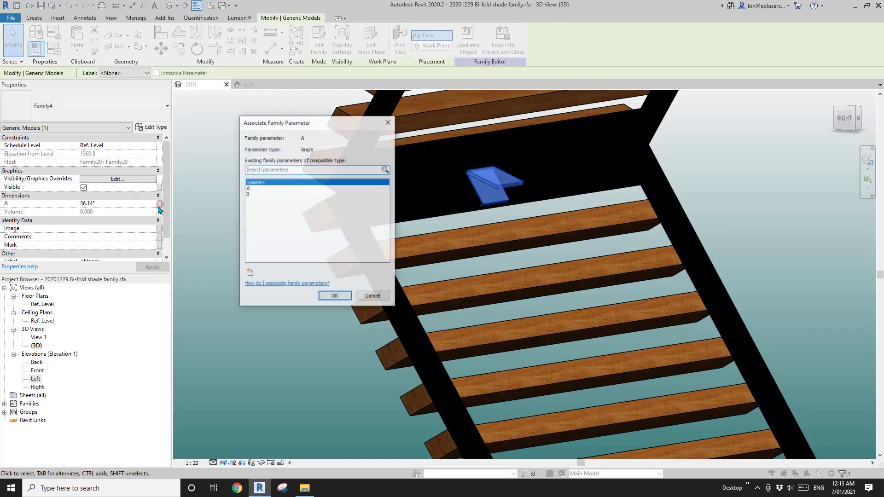
{"action": "left_click", "coordinate": [252, 194]}
{"action": "left_click", "coordinate": [334, 296]}
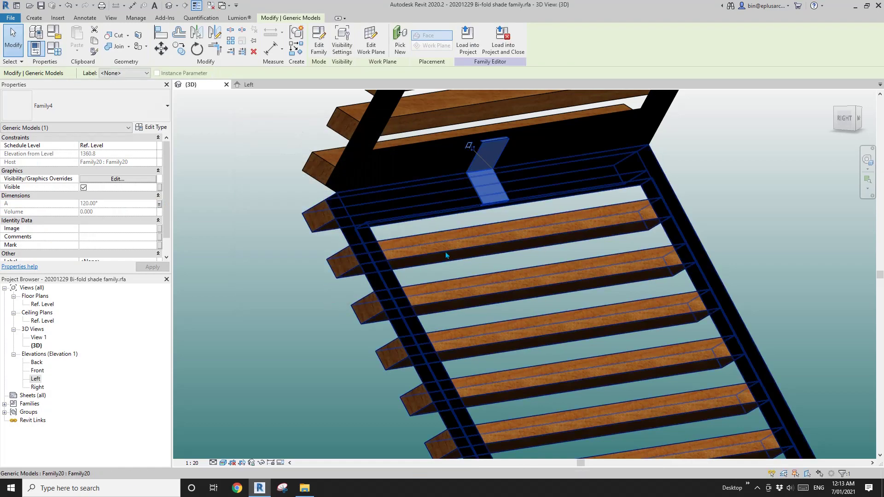
Step: Flex the shade by applying a different angle A, and finish with A set to 20° in the family types
{"action": "middle_click_drag", "start_coordinate": [445, 252], "coordinate": [488, 151], "text": "shift"}
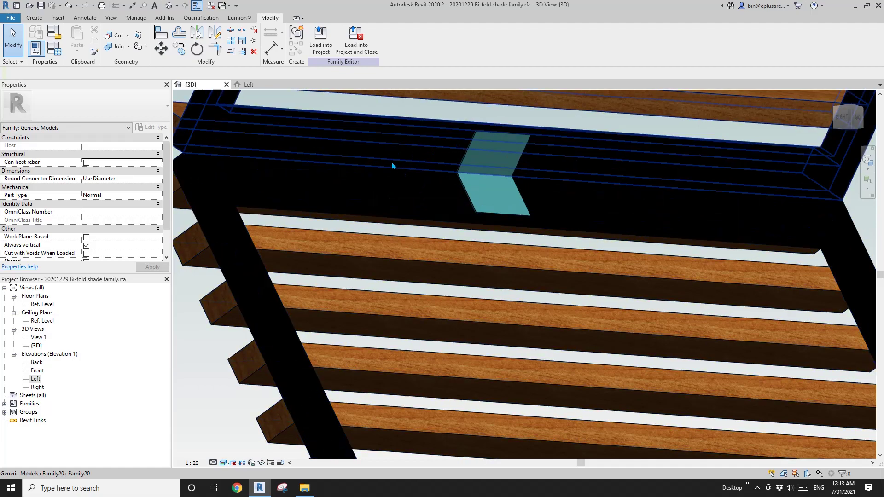
{"action": "scroll", "coordinate": [393, 166], "scroll_direction": "down", "scroll_amount": 5}
{"action": "middle_click_drag", "start_coordinate": [395, 161], "coordinate": [376, 172], "text": "shift"}
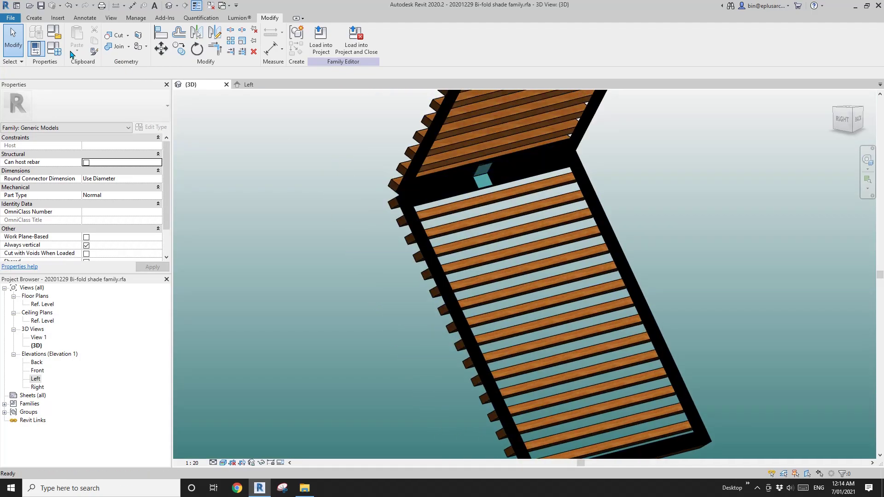
{"action": "left_click", "coordinate": [56, 52]}
{"action": "left_click", "coordinate": [165, 180]}
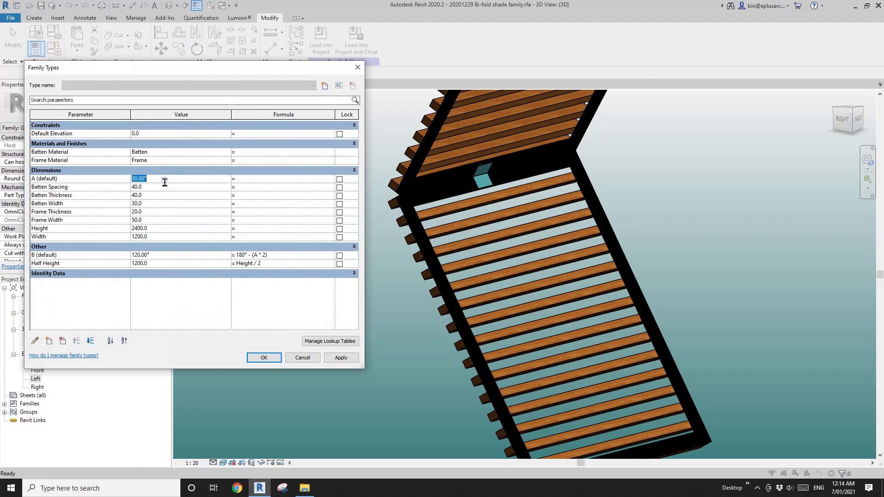
{"action": "left_click", "coordinate": [339, 358]}
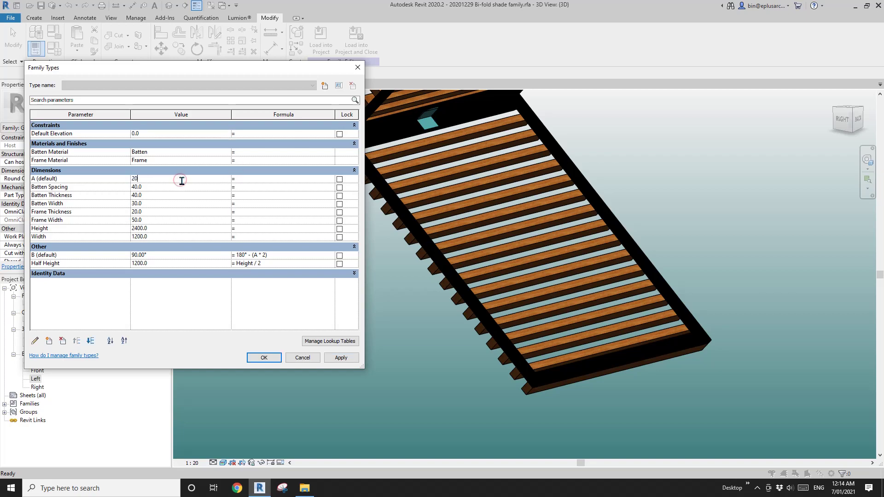
{"action": "left_click", "coordinate": [339, 358]}
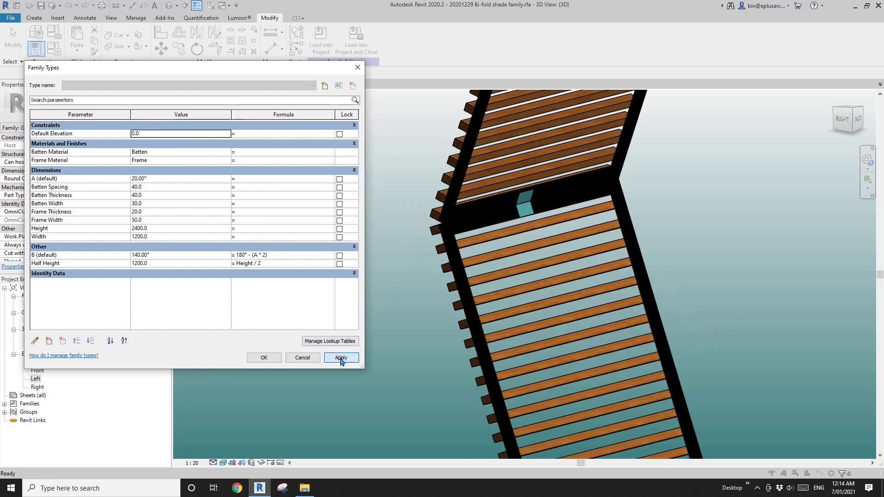
{"action": "left_click", "coordinate": [276, 361]}
{"action": "middle_click_drag", "start_coordinate": [470, 308], "coordinate": [368, 273], "text": "shift"}
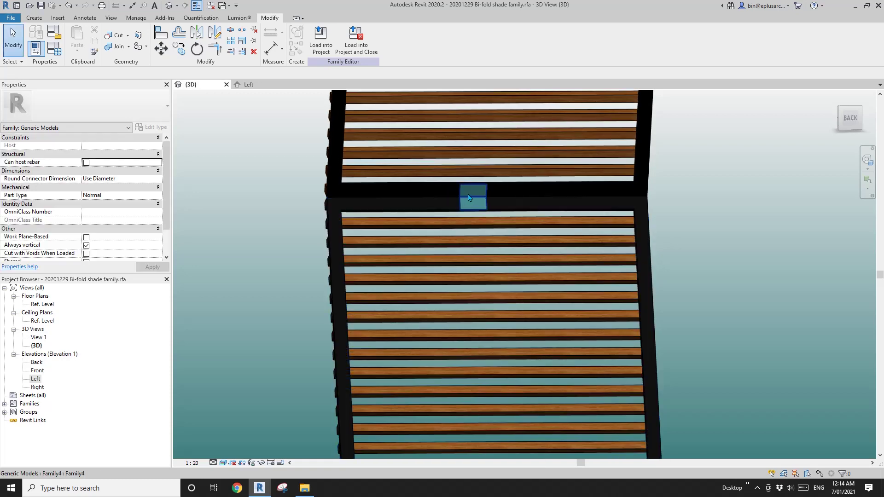
Step: In the Front elevation, align Family4's centre with the Center (Left/Right) reference plane and lock the alignment
{"action": "double_click", "coordinate": [36, 371]}
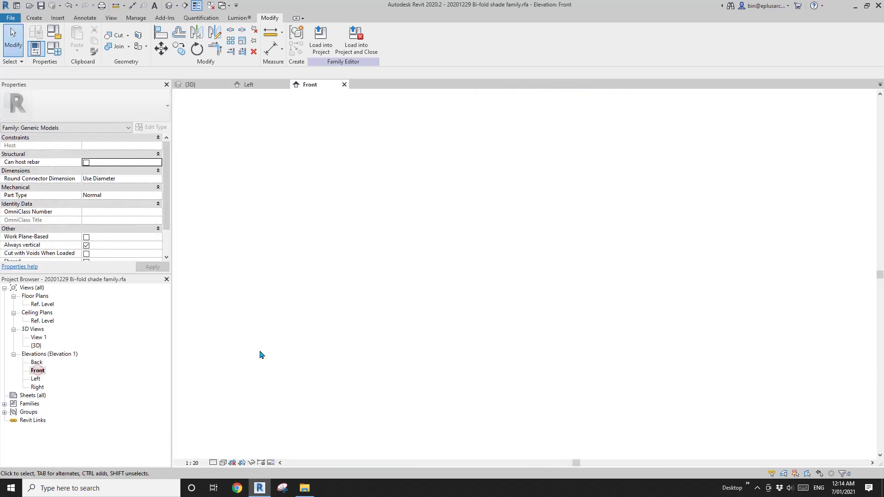
{"action": "scroll", "coordinate": [501, 254], "scroll_direction": "down", "scroll_amount": 3}
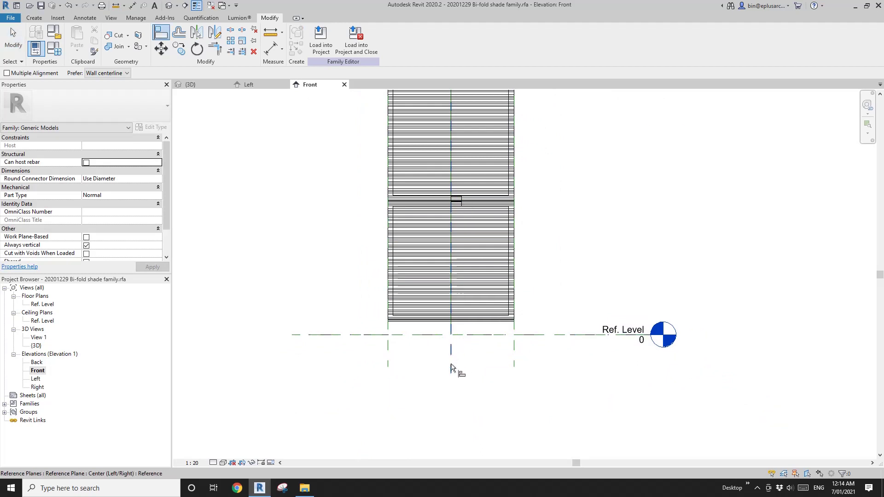
{"action": "scroll", "coordinate": [452, 361], "scroll_direction": "down", "scroll_amount": 1}
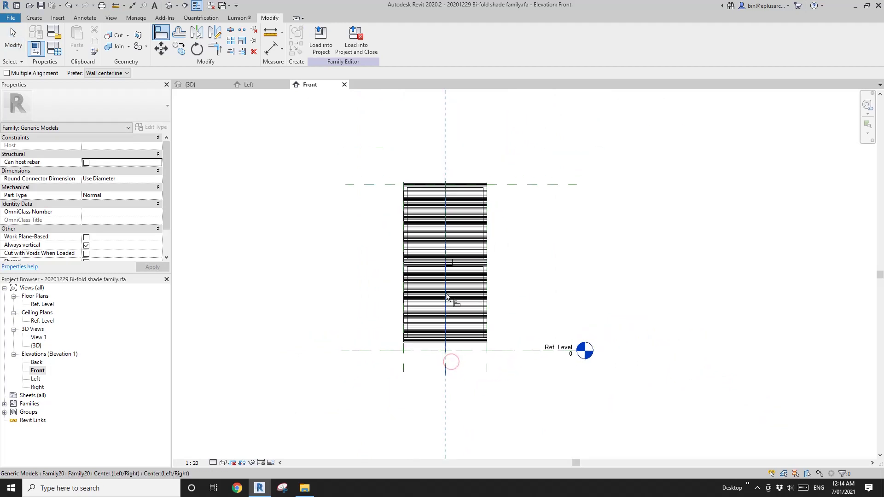
{"action": "scroll", "coordinate": [449, 263], "scroll_direction": "up", "scroll_amount": 4}
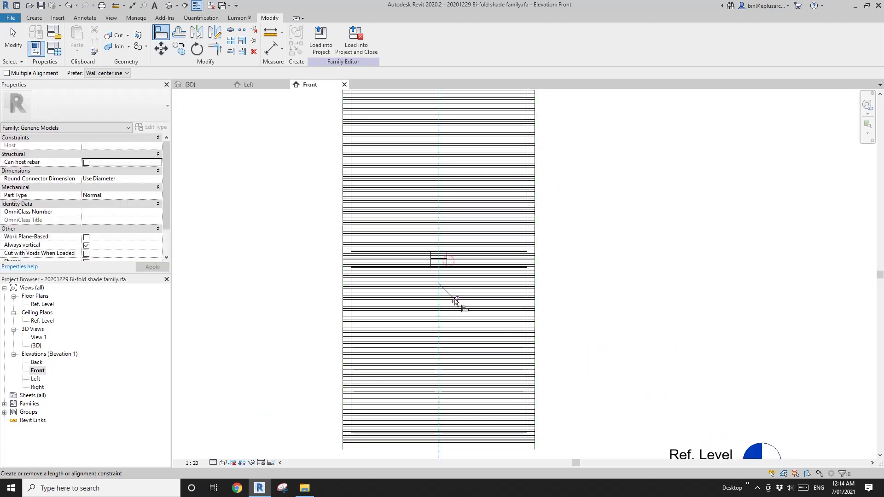
{"action": "left_click", "coordinate": [455, 300]}
{"action": "scroll", "coordinate": [477, 219], "scroll_direction": "down", "scroll_amount": 2}
{"action": "key", "text": "Escape"}
{"action": "key", "text": "Escape"}
{"action": "scroll", "coordinate": [456, 243], "scroll_direction": "up", "scroll_amount": 4}
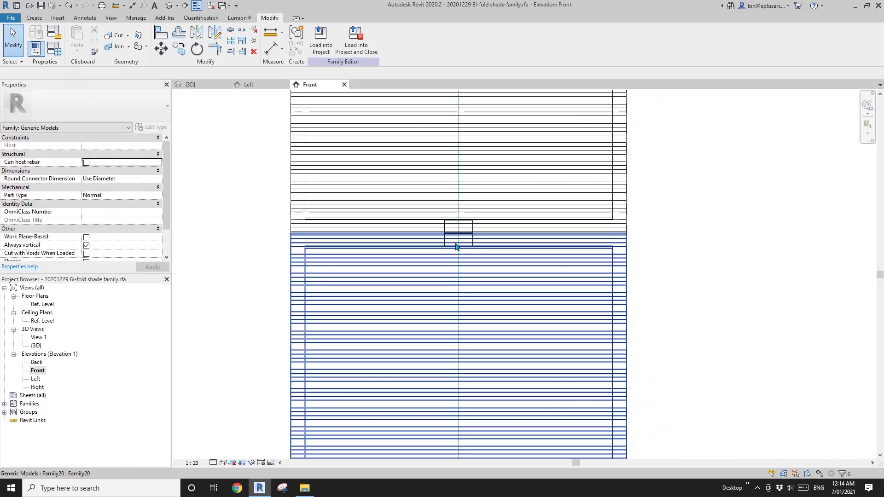
{"action": "scroll", "coordinate": [456, 246], "scroll_direction": "up", "scroll_amount": 1}
{"action": "left_click", "coordinate": [447, 231]}
{"action": "scroll", "coordinate": [446, 233], "scroll_direction": "down", "scroll_amount": 4}
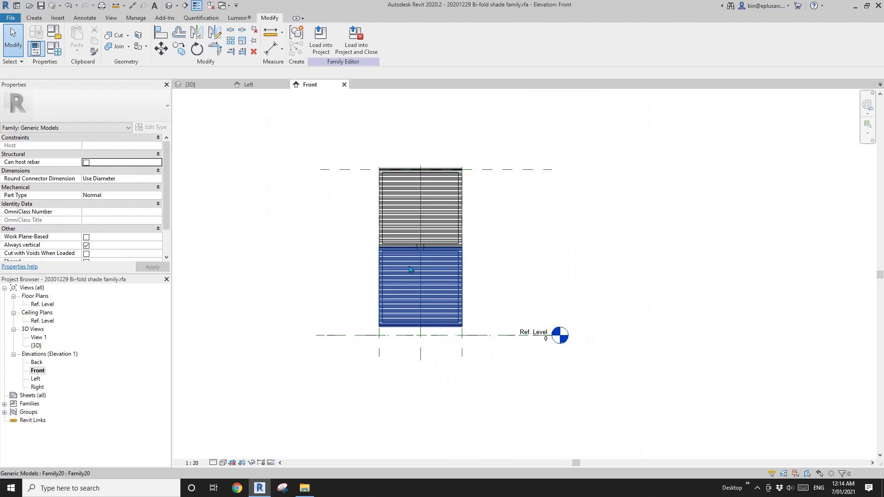
{"action": "key", "text": "Escape"}
Step: Draw two vertical reference planes through the shade, about 180 mm inside its left edge and 160 mm inside its right edge
{"action": "key", "text": "r"}
{"action": "key", "text": "p"}
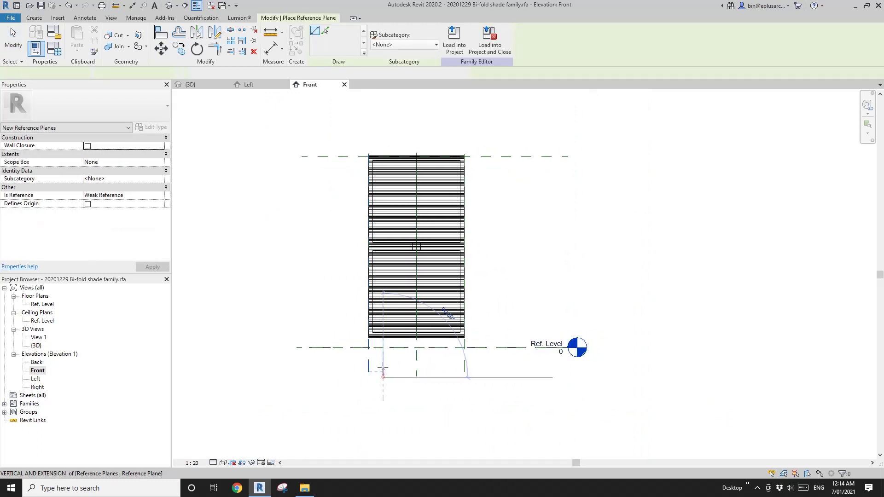
{"action": "left_click", "coordinate": [386, 143]}
{"action": "left_click", "coordinate": [451, 377]}
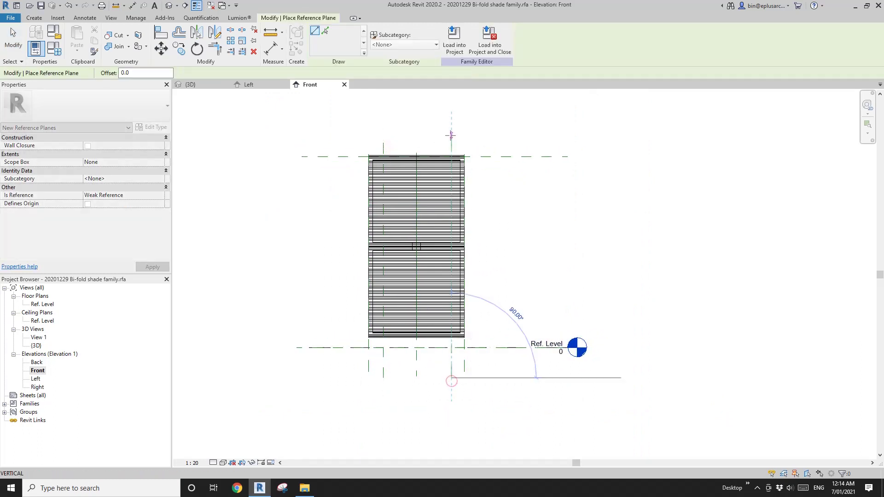
{"action": "left_click", "coordinate": [451, 135]}
{"action": "key", "text": "Escape"}
{"action": "key", "text": "Escape"}
Step: Dimension each new vertical reference plane to its nearest shade edge, placing both dimensions below the Ref. Level
{"action": "scroll", "coordinate": [391, 368], "scroll_direction": "up", "scroll_amount": 2}
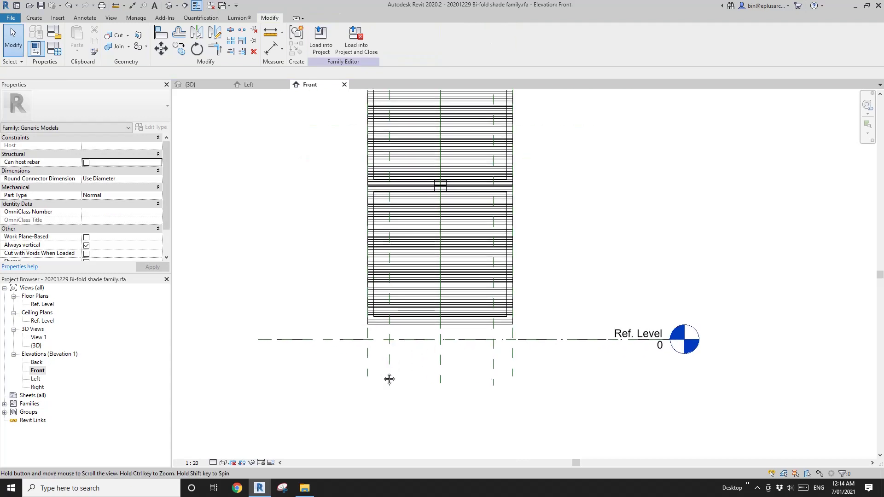
{"action": "key", "text": "d"}
{"action": "key", "text": "i"}
{"action": "left_click", "coordinate": [447, 414]}
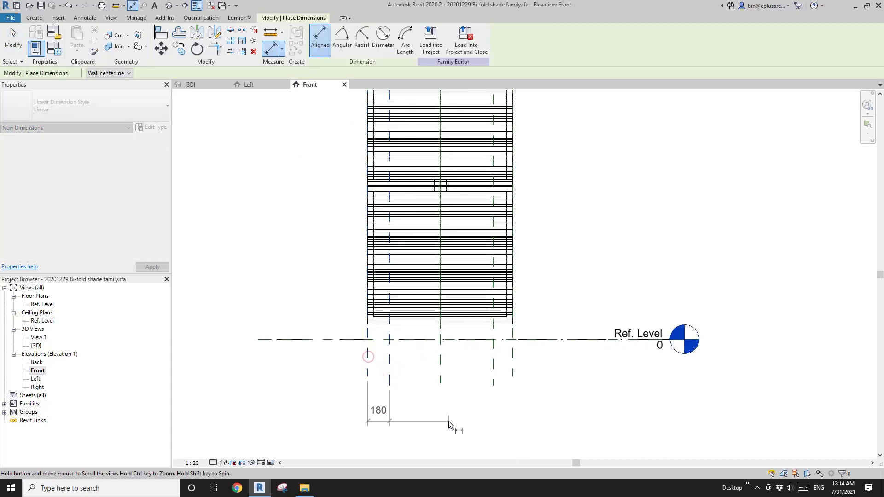
{"action": "scroll", "coordinate": [460, 433], "scroll_direction": "up", "scroll_amount": 1}
{"action": "left_click", "coordinate": [493, 366]}
{"action": "left_click", "coordinate": [520, 346]}
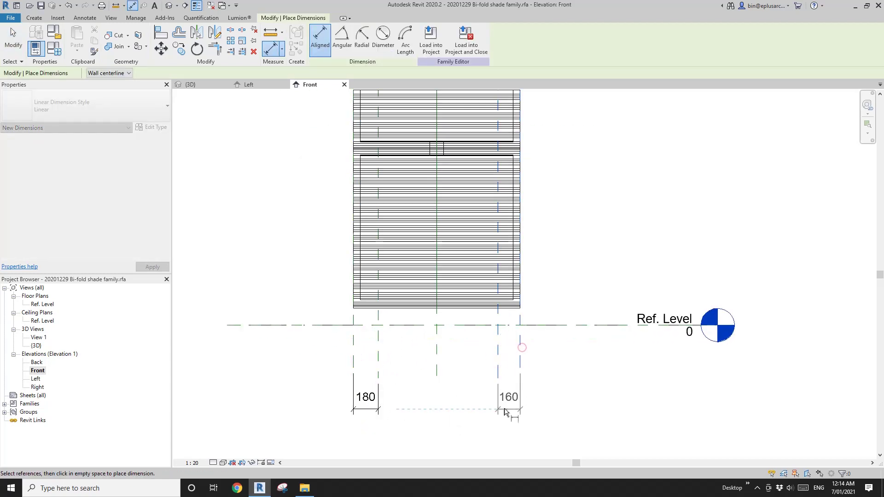
{"action": "left_click", "coordinate": [505, 412]}
{"action": "key", "text": "Escape"}
Step: Label both edge-to-plane dimensions below the Ref. Level with a new type-based family parameter named Hinge Offset
{"action": "left_click", "coordinate": [368, 399]}
{"action": "left_click", "coordinate": [509, 398], "text": "ctrl"}
{"action": "left_click", "coordinate": [508, 396], "text": "ctrl"}
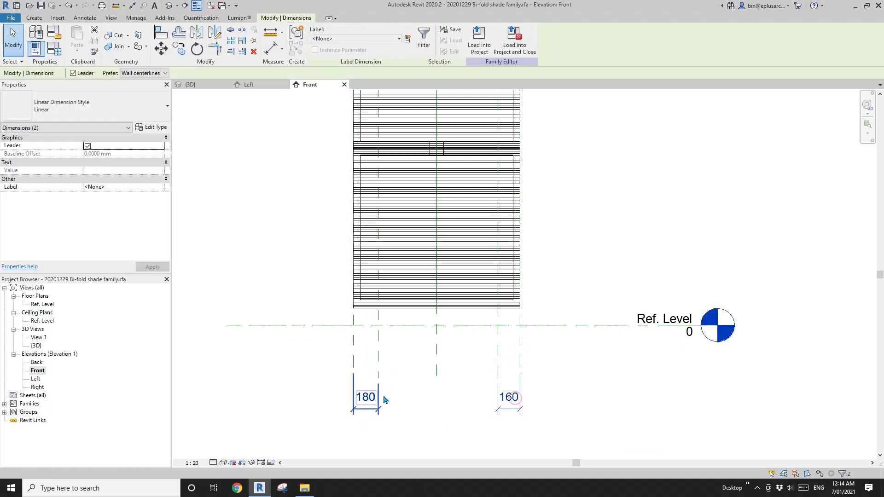
{"action": "left_click", "coordinate": [407, 39]}
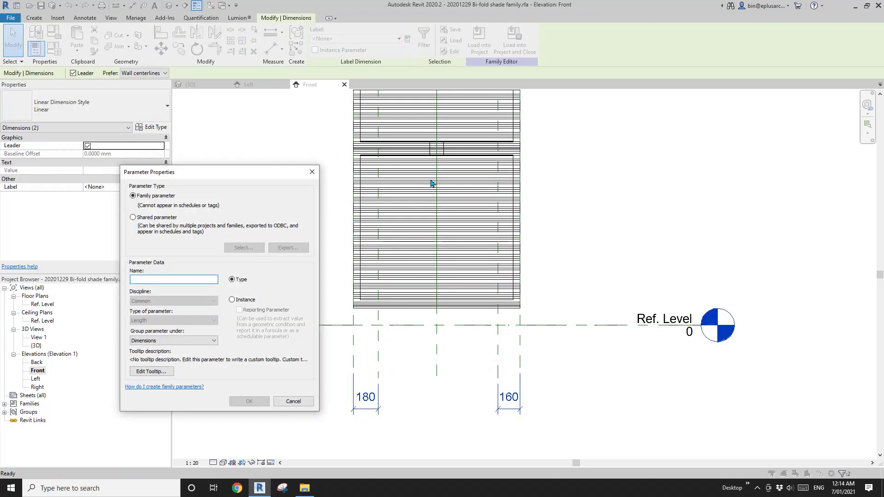
{"action": "type", "text": "Hinge Offset"}
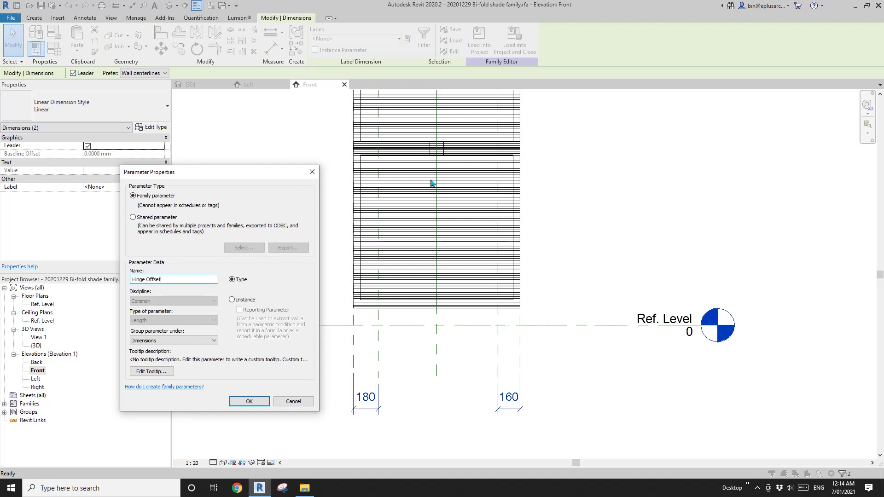
{"action": "left_click", "coordinate": [249, 401]}
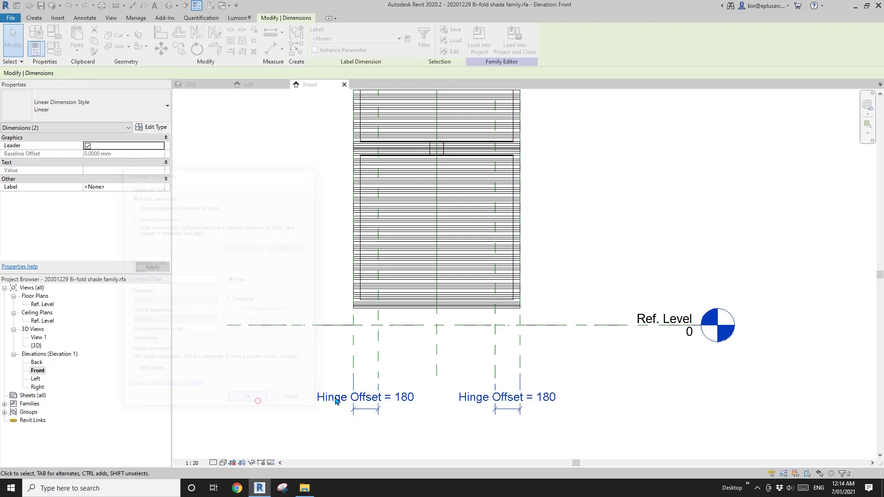
{"action": "left_click", "coordinate": [402, 365]}
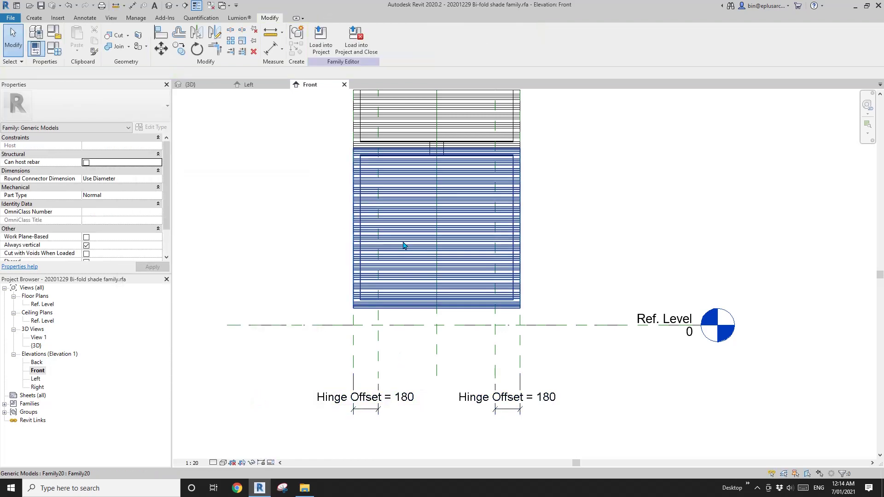
Step: Copy the central Family4 hinge horizontally to the left, close to the left Hinge Offset reference plane
{"action": "left_click", "coordinate": [431, 144]}
{"action": "key", "text": "c"}
{"action": "key", "text": "o"}
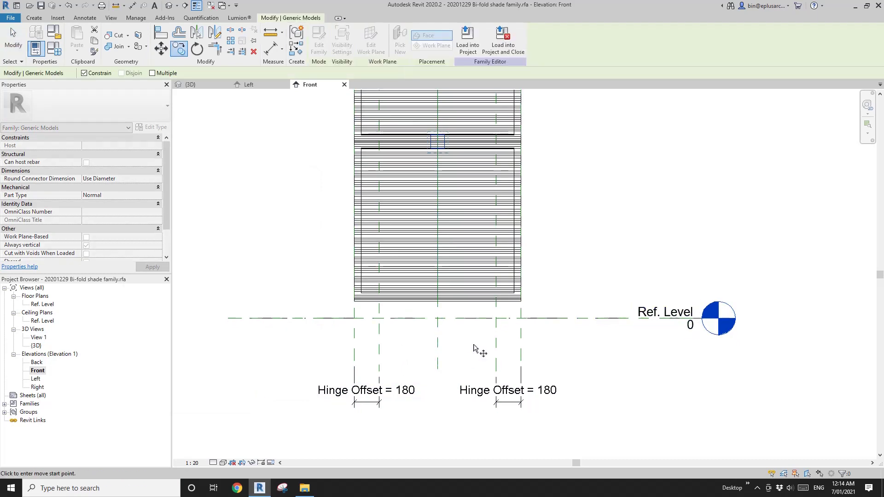
{"action": "left_click", "coordinate": [474, 348]}
{"action": "left_click", "coordinate": [412, 348]}
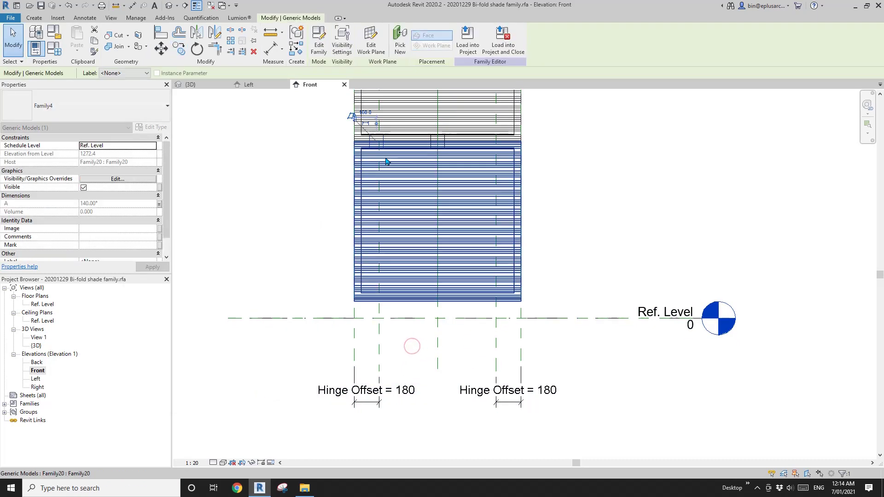
Step: Align the copied hinge's centre with the left Hinge Offset reference plane and lock the alignment
{"action": "middle_click_drag", "start_coordinate": [382, 178], "coordinate": [389, 187]}
{"action": "key", "text": "a"}
{"action": "key", "text": "l"}
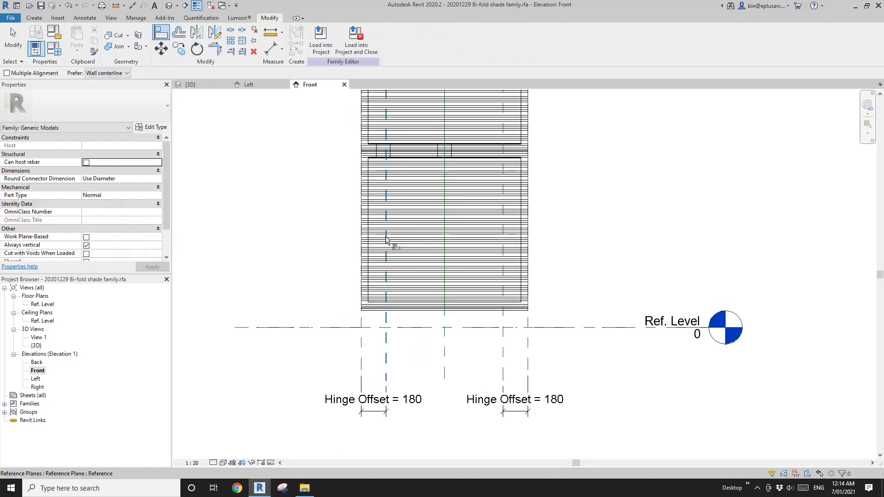
{"action": "left_click", "coordinate": [389, 357]}
{"action": "left_click", "coordinate": [384, 165]}
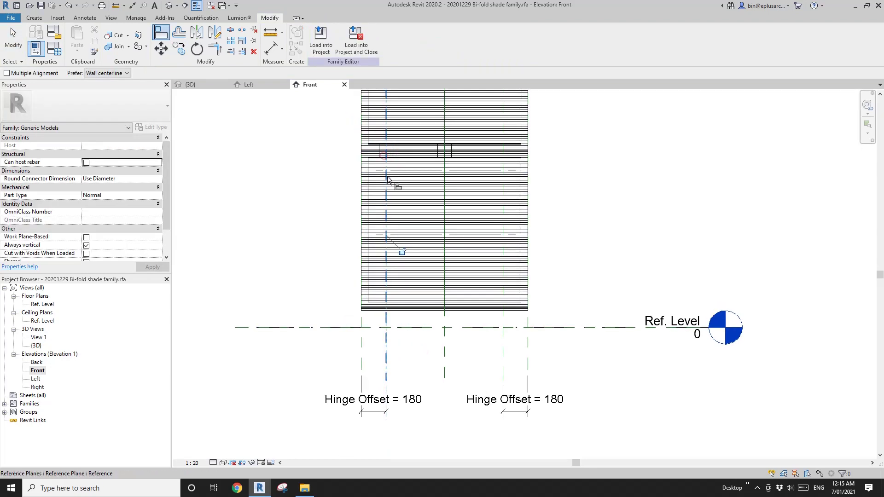
{"action": "key", "text": "Escape"}
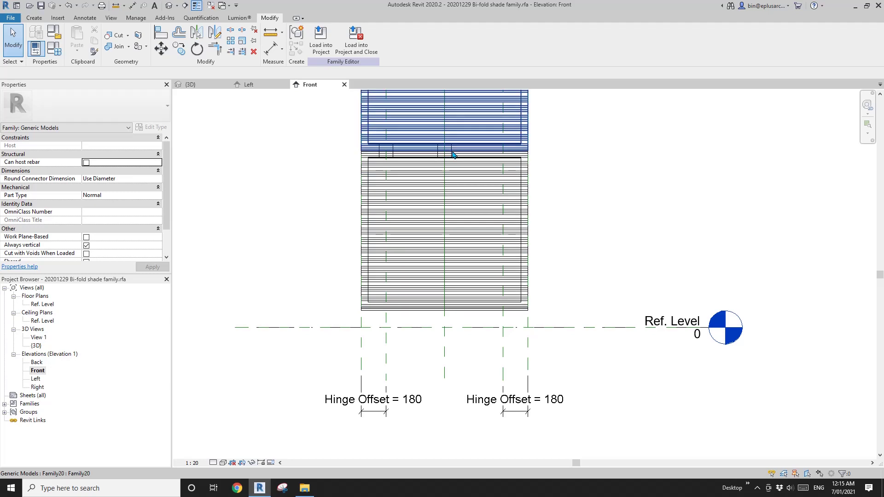
Step: Copy the central hinge to the right, align the copy's centre with the right Hinge Offset reference plane and lock it
{"action": "left_click", "coordinate": [452, 155]}
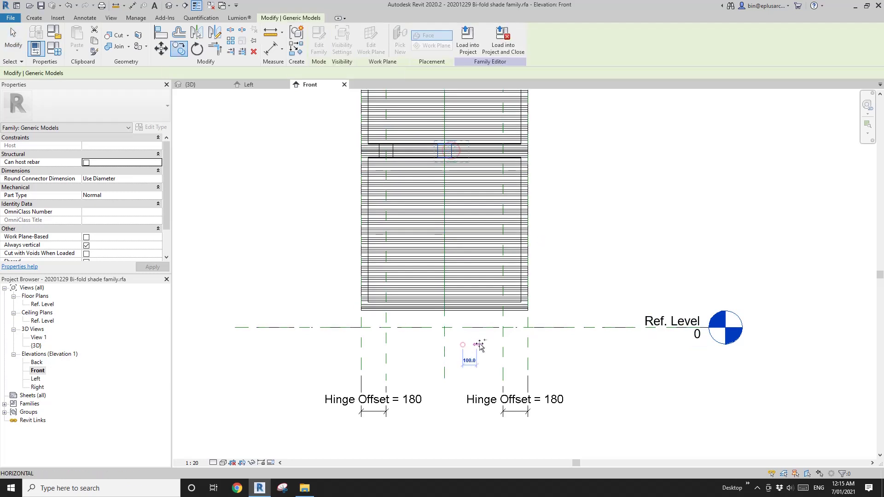
{"action": "key", "text": "a"}
{"action": "key", "text": "l"}
{"action": "scroll", "coordinate": [506, 361], "scroll_direction": "down", "scroll_amount": 1}
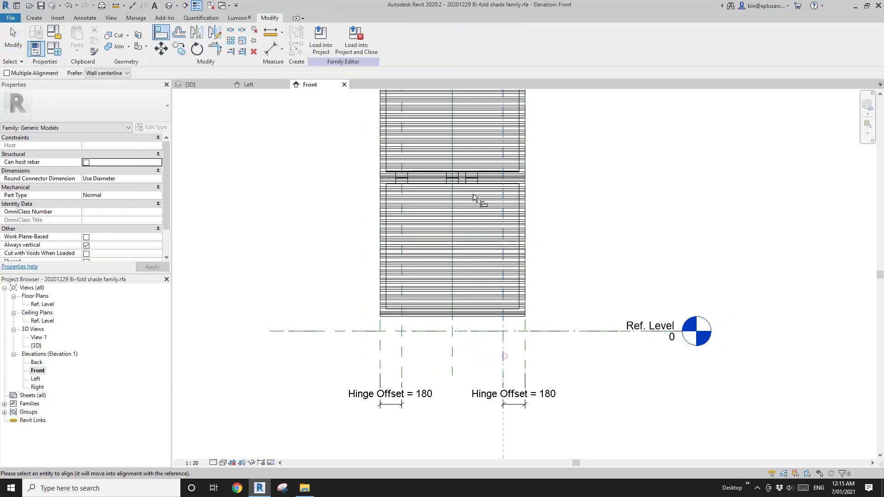
{"action": "key", "text": "Escape"}
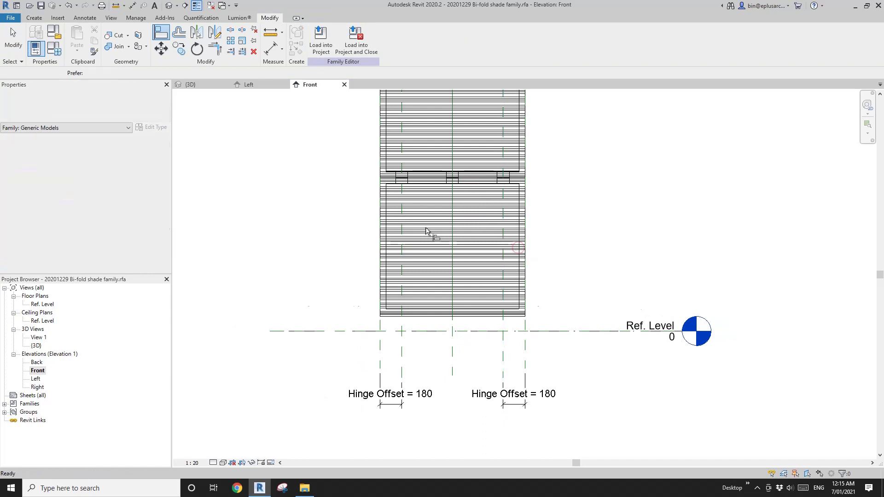
Step: In the 3D view, set the W type parameter of the Family4 hinges to 40
{"action": "scroll", "coordinate": [430, 233], "scroll_direction": "down", "scroll_amount": 1}
{"action": "left_click", "coordinate": [169, 6]}
{"action": "middle_click_drag", "start_coordinate": [543, 193], "coordinate": [546, 290], "text": "shift"}
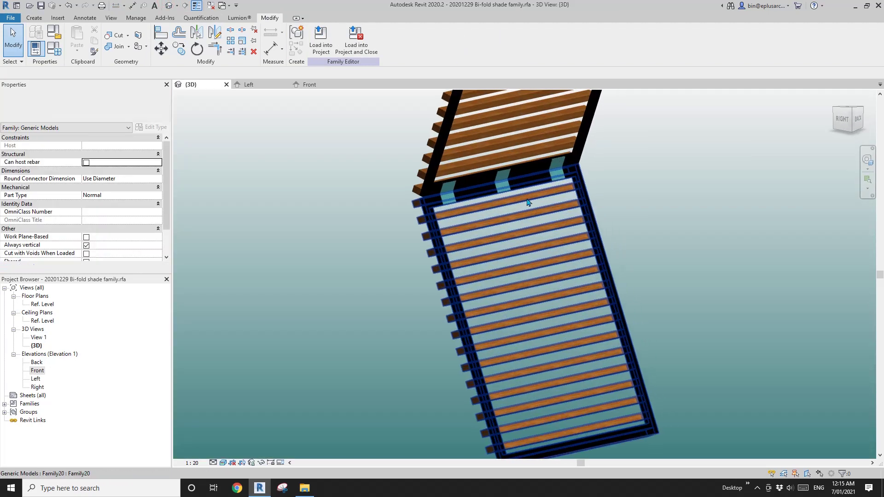
{"action": "scroll", "coordinate": [529, 197], "scroll_direction": "up", "scroll_amount": 3}
{"action": "scroll", "coordinate": [412, 219], "scroll_direction": "down", "scroll_amount": 1}
{"action": "middle_click_drag", "start_coordinate": [400, 228], "coordinate": [506, 277]}
{"action": "scroll", "coordinate": [532, 251], "scroll_direction": "up", "scroll_amount": 6}
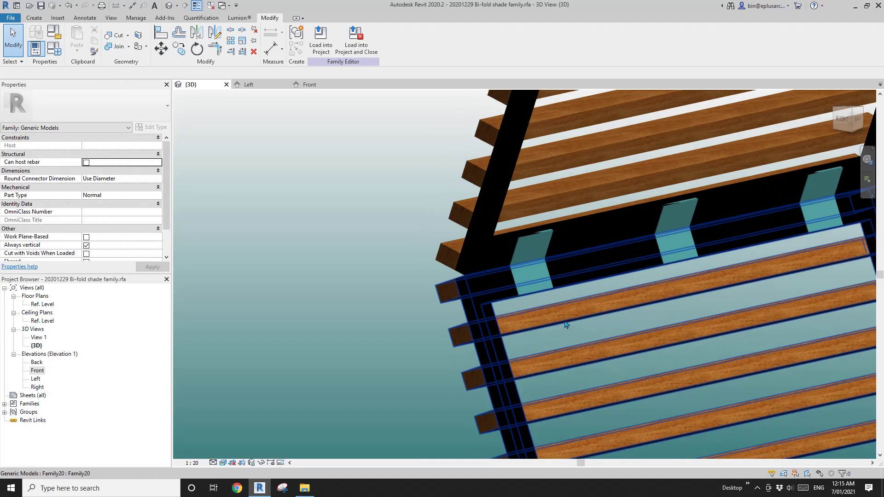
{"action": "left_click", "coordinate": [514, 259]}
{"action": "scroll", "coordinate": [497, 254], "scroll_direction": "down", "scroll_amount": 2}
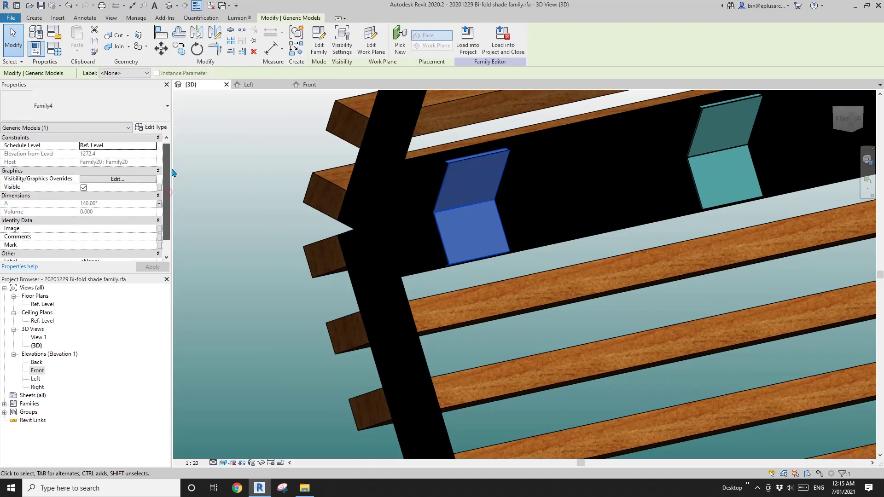
{"action": "left_click", "coordinate": [152, 128]}
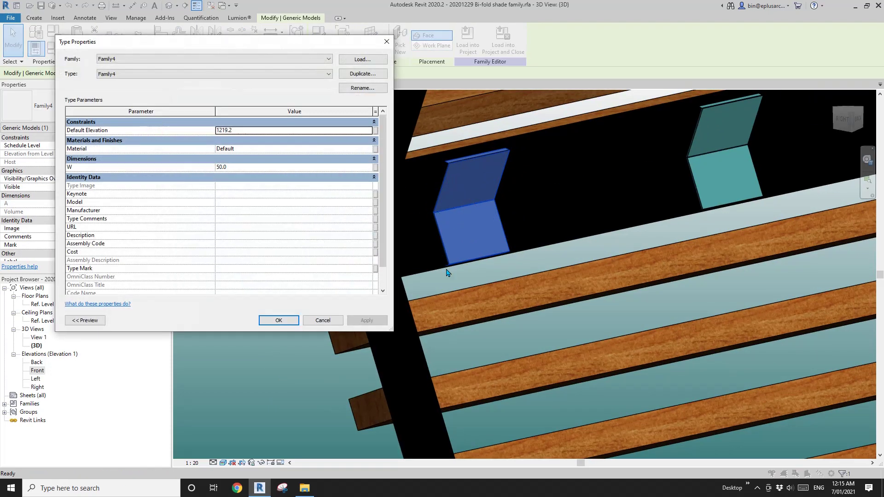
{"action": "left_click", "coordinate": [245, 166]}
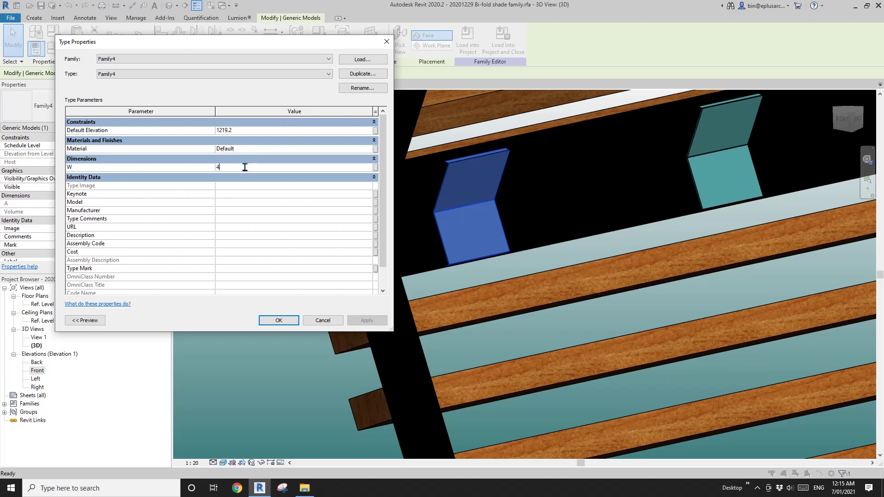
{"action": "left_click", "coordinate": [364, 321]}
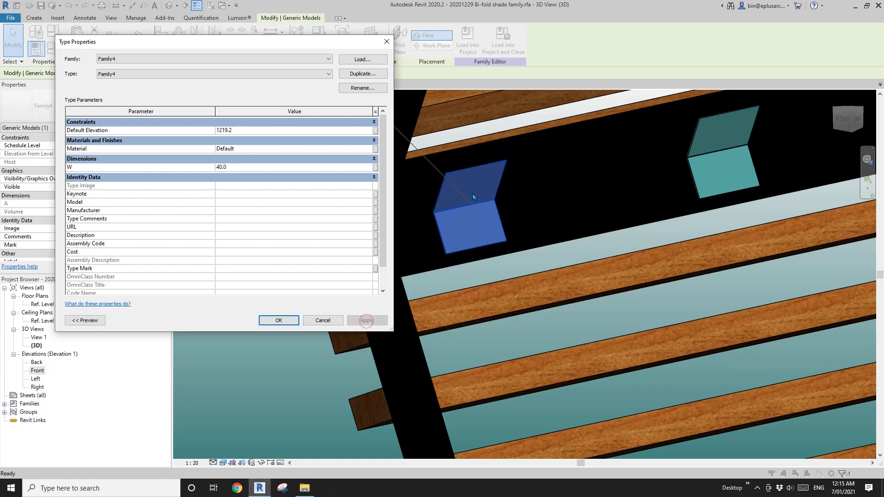
{"action": "left_click", "coordinate": [279, 320]}
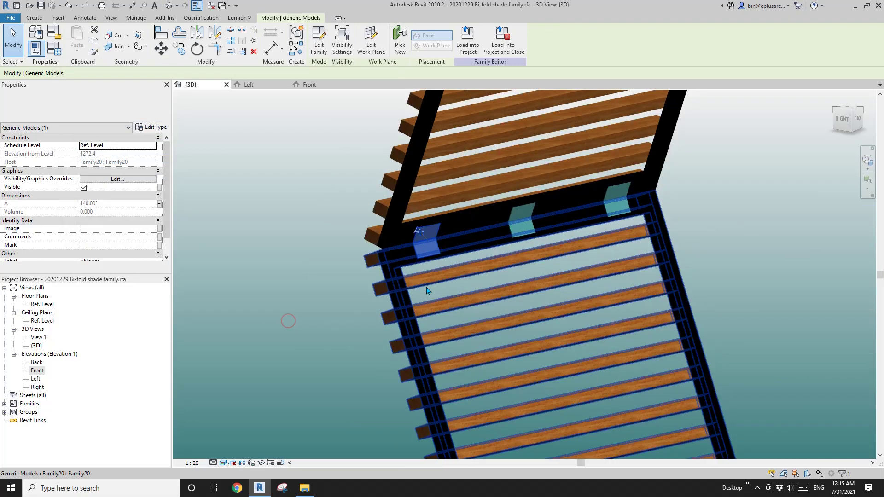
Step: Flex the folded shade and its hinges by applying A values of 45° and 80° in the family types
{"action": "middle_click_drag", "start_coordinate": [400, 237], "coordinate": [481, 240], "text": "shift"}
{"action": "scroll", "coordinate": [409, 239], "scroll_direction": "down", "scroll_amount": 2}
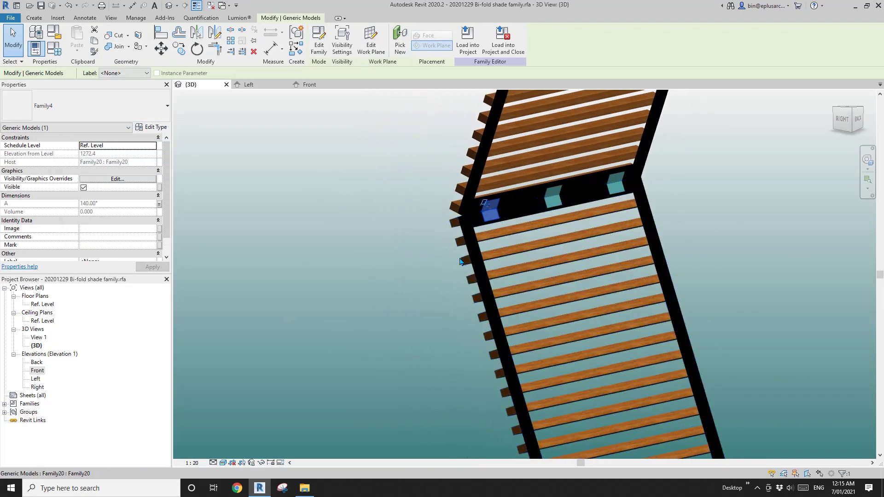
{"action": "scroll", "coordinate": [444, 266], "scroll_direction": "down", "scroll_amount": 3}
{"action": "middle_click_drag", "start_coordinate": [443, 266], "coordinate": [455, 290]}
{"action": "scroll", "coordinate": [452, 284], "scroll_direction": "down", "scroll_amount": 2}
{"action": "left_click", "coordinate": [449, 280]}
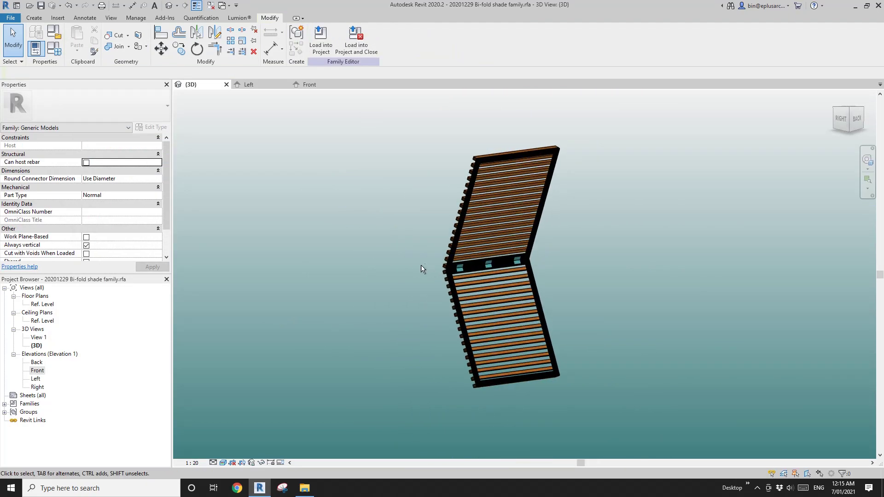
{"action": "left_click", "coordinate": [54, 48]}
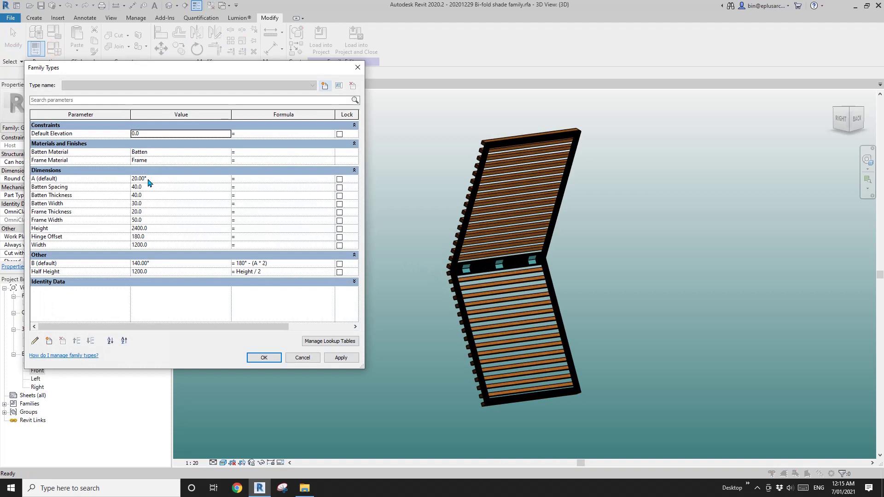
{"action": "left_click", "coordinate": [156, 179]}
{"action": "type", "text": "4"}
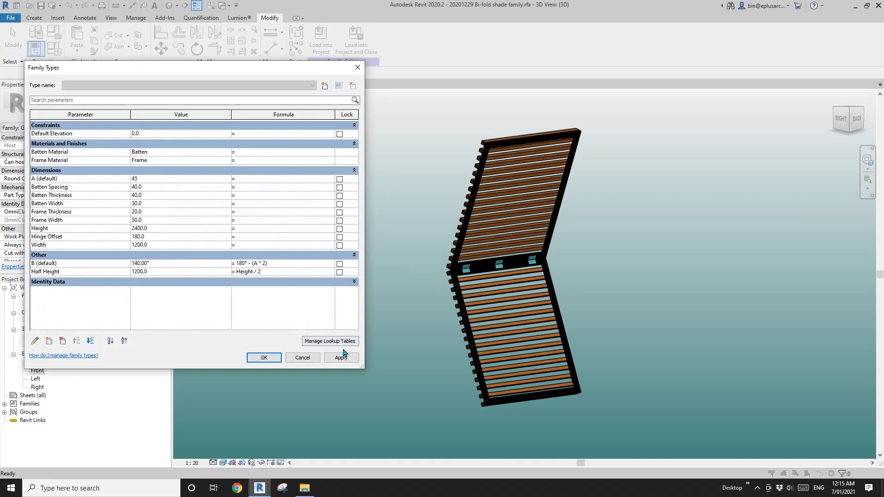
{"action": "type", "text": "5"}
{"action": "left_click", "coordinate": [342, 355]}
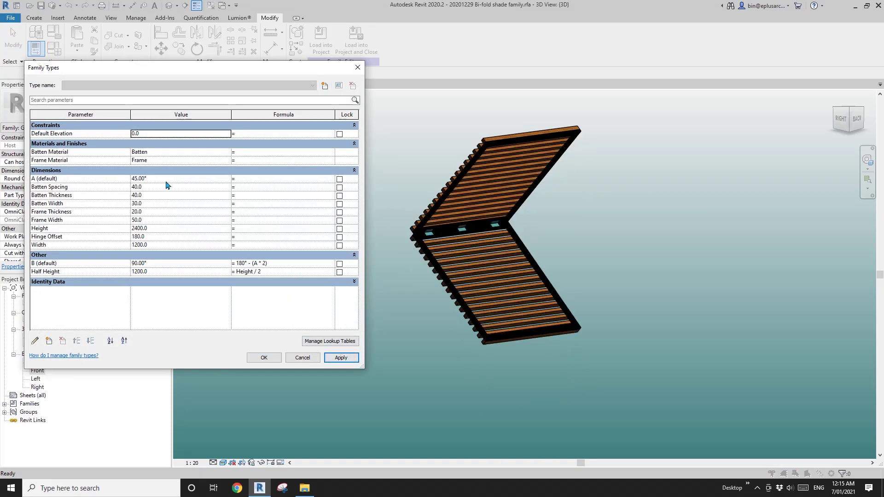
{"action": "left_click", "coordinate": [165, 179]}
{"action": "left_click", "coordinate": [340, 358]}
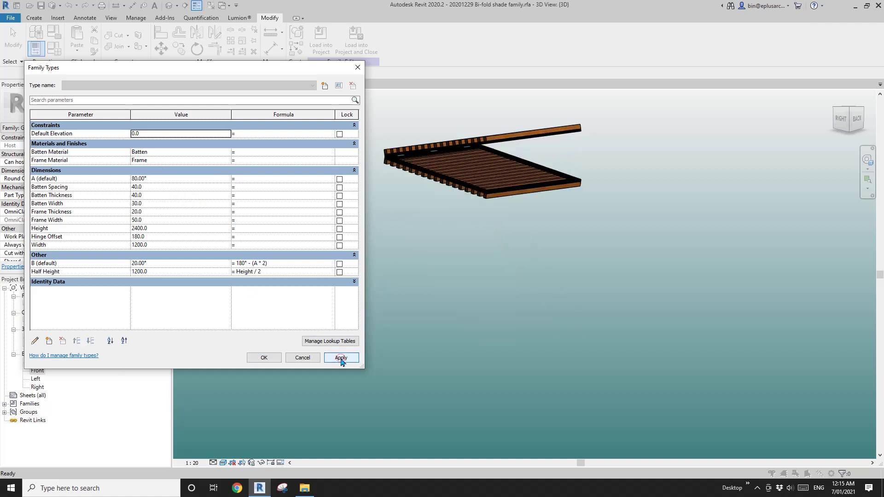
Step: Flex the shade towards its flat position by applying A values of 10° and 0°
{"action": "left_click", "coordinate": [171, 179]}
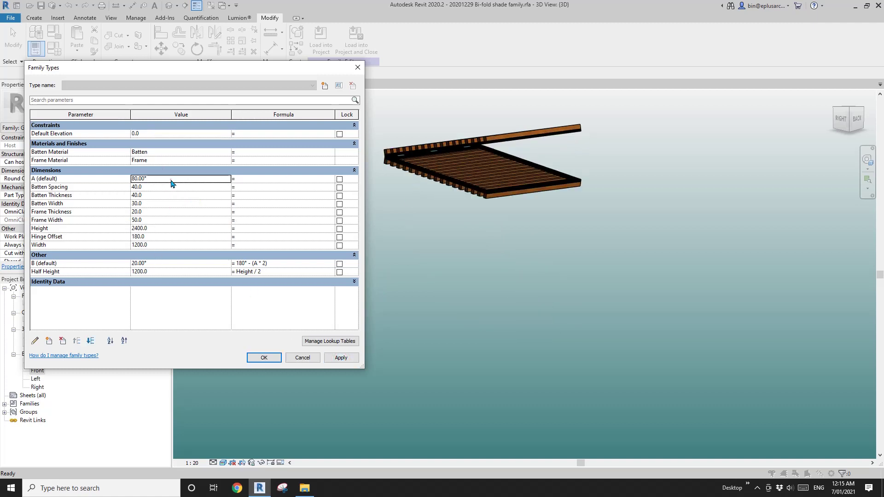
{"action": "type", "text": "10"}
{"action": "left_click", "coordinate": [341, 358]}
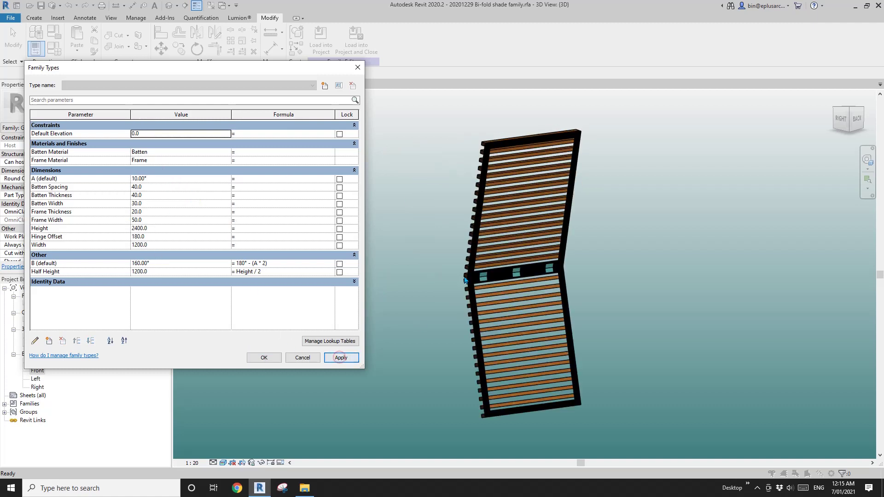
{"action": "left_click", "coordinate": [183, 180]}
{"action": "type", "text": "0"}
{"action": "left_click", "coordinate": [341, 358]}
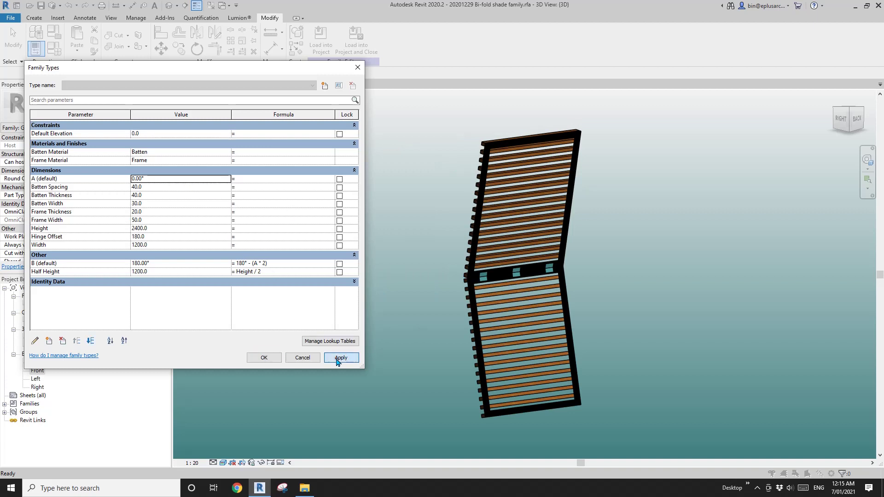
Step: Set angle A to 30° and the shade's Width to 1500 in the family types, applying each change
{"action": "left_click", "coordinate": [166, 181]}
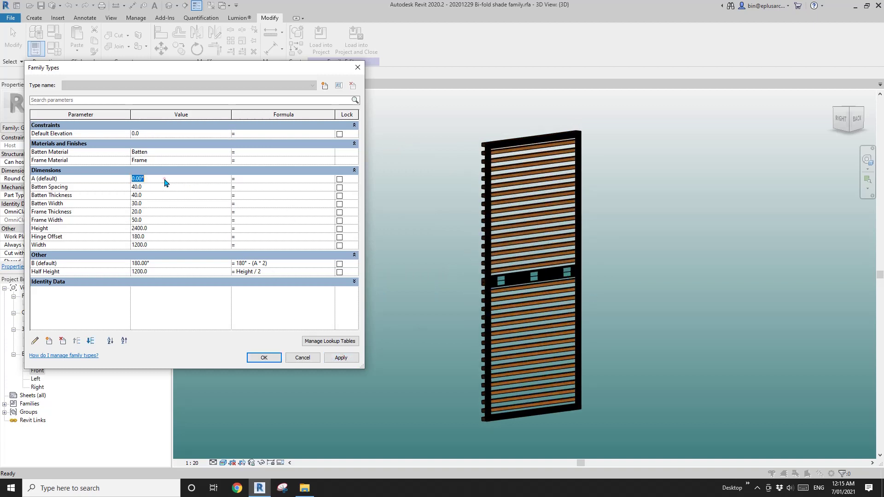
{"action": "left_click", "coordinate": [340, 357]}
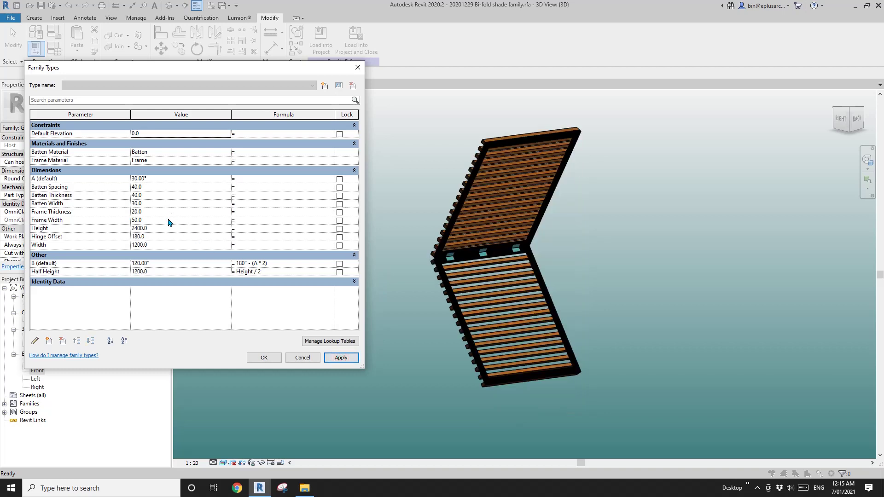
{"action": "left_click", "coordinate": [161, 245]}
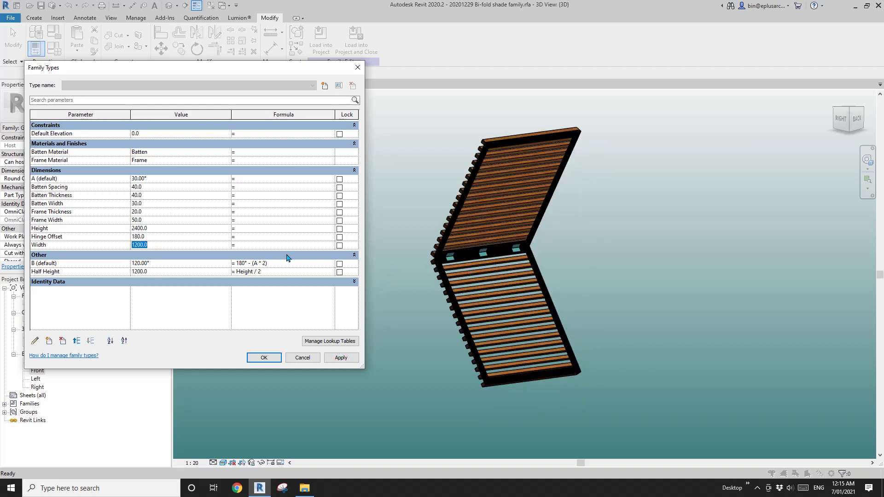
{"action": "type", "text": "1500"}
{"action": "left_click", "coordinate": [341, 358]}
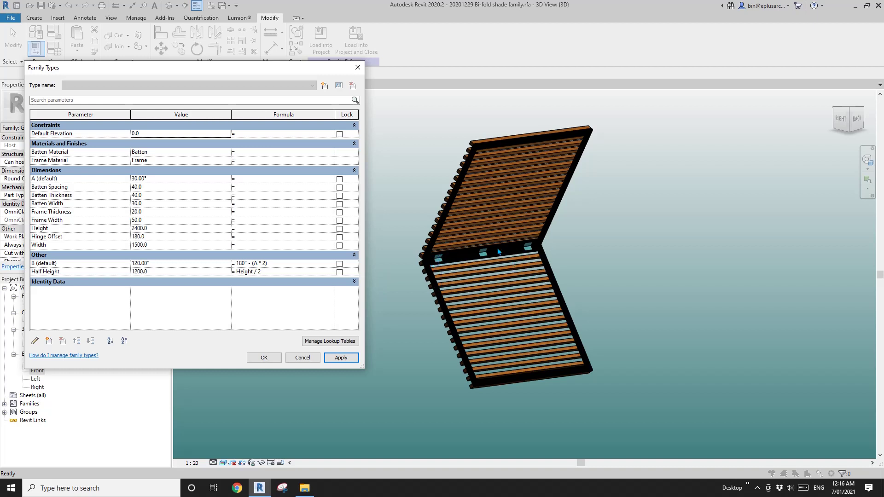
{"action": "left_click", "coordinate": [263, 358]}
{"action": "scroll", "coordinate": [486, 235], "scroll_direction": "up", "scroll_amount": 3}
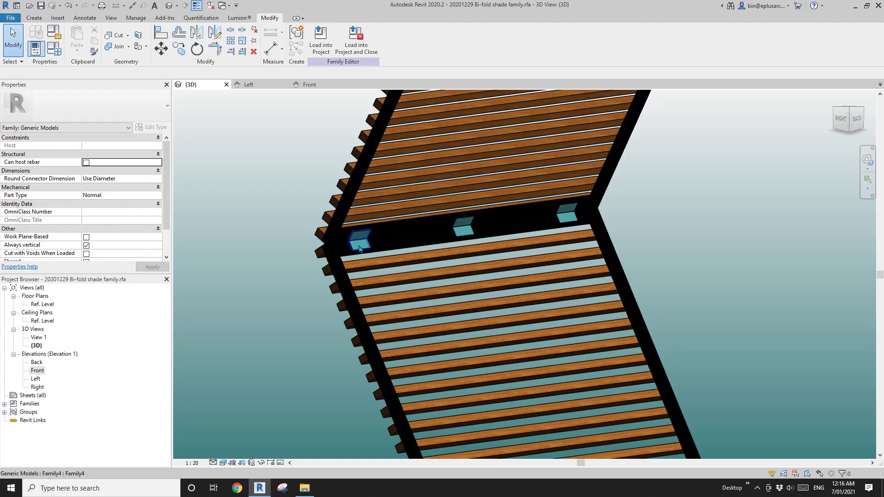
{"action": "scroll", "coordinate": [359, 248], "scroll_direction": "down", "scroll_amount": 4}
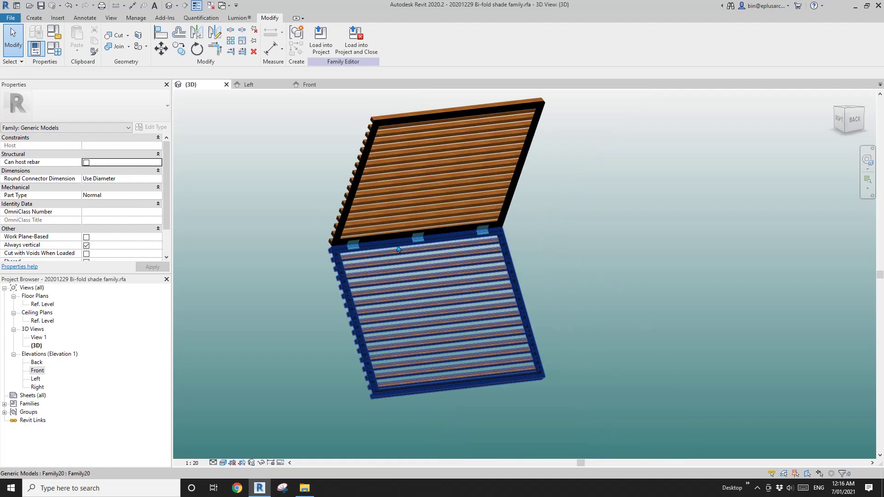
Step: Examine the three hinges along the fold of the shade in the 3D view, up close and from different angles
{"action": "scroll", "coordinate": [451, 244], "scroll_direction": "up", "scroll_amount": 1}
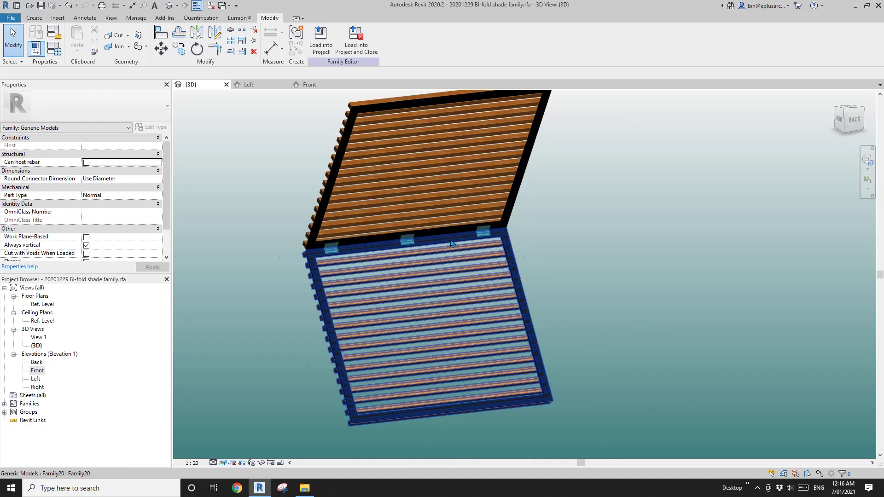
{"action": "scroll", "coordinate": [407, 240], "scroll_direction": "up", "scroll_amount": 2}
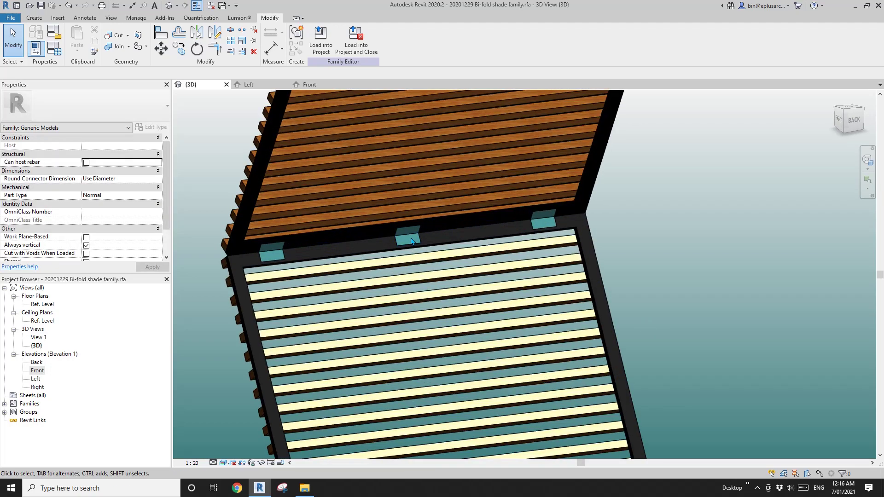
{"action": "scroll", "coordinate": [412, 241], "scroll_direction": "down", "scroll_amount": 2}
{"action": "middle_click_drag", "start_coordinate": [412, 240], "coordinate": [417, 209], "text": "shift"}
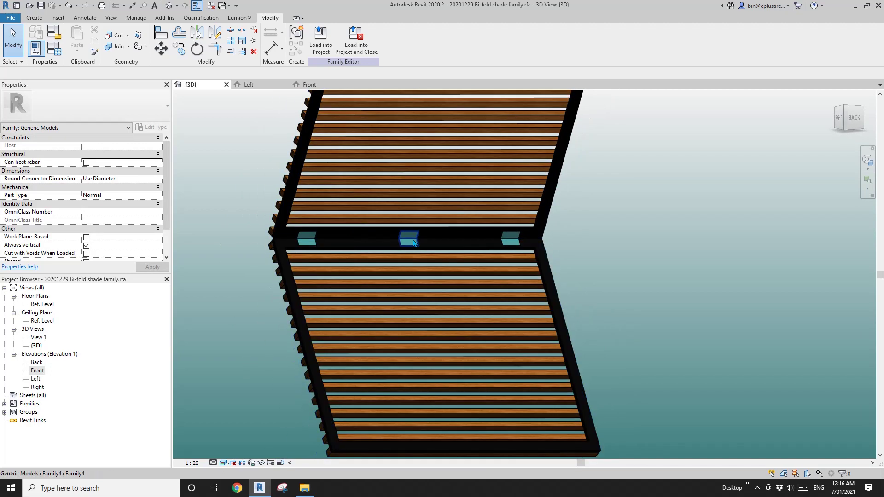
{"action": "middle_click_drag", "start_coordinate": [413, 243], "coordinate": [444, 244]}
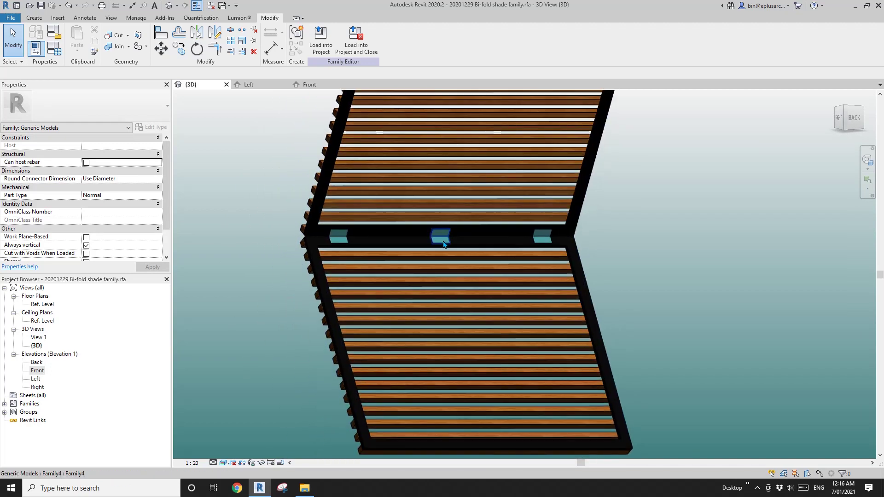
{"action": "scroll", "coordinate": [449, 245], "scroll_direction": "down", "scroll_amount": 2}
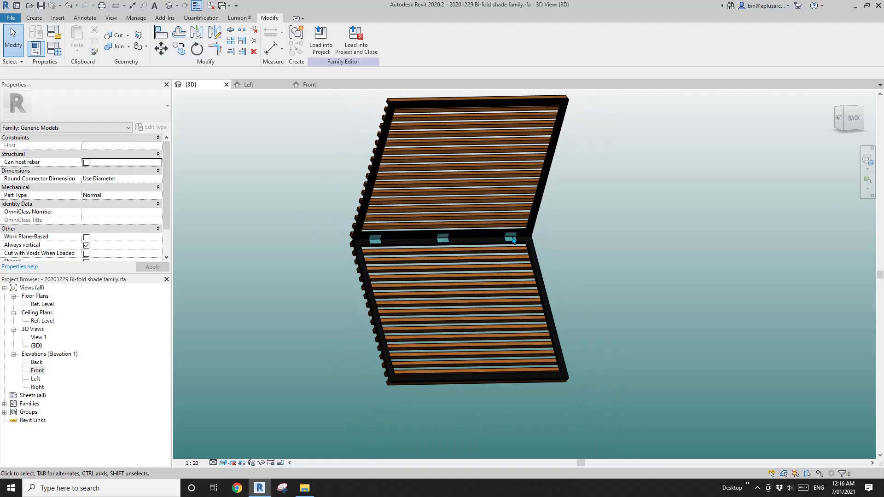
{"action": "scroll", "coordinate": [441, 242], "scroll_direction": "up", "scroll_amount": 5}
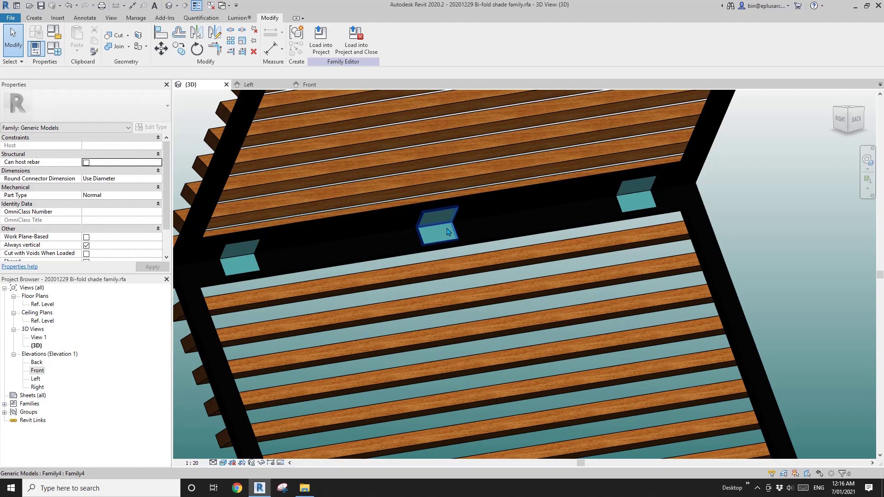
Step: Associate the middle hinge's Visible property with a new Yes/No type parameter named Mid Hinge, grouped under Other
{"action": "left_click", "coordinate": [446, 226]}
{"action": "scroll", "coordinate": [414, 260], "scroll_direction": "down", "scroll_amount": 2}
{"action": "middle_click_drag", "start_coordinate": [415, 260], "coordinate": [497, 248]}
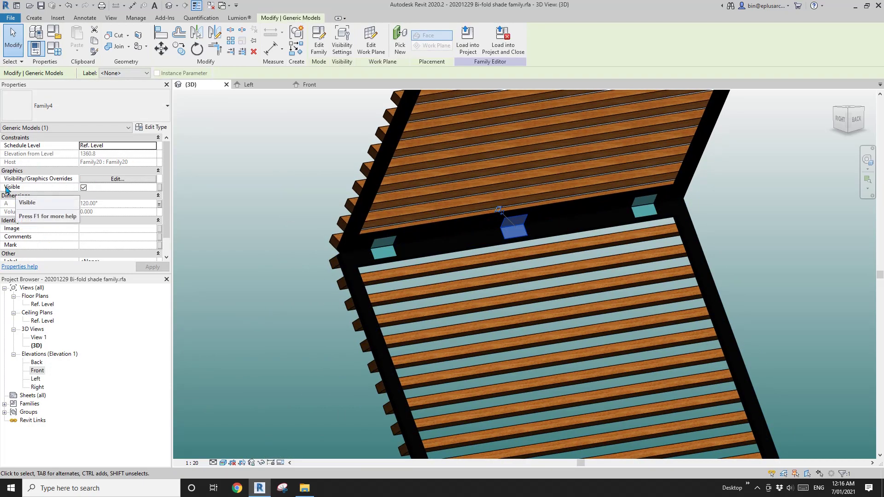
{"action": "left_click", "coordinate": [159, 187]}
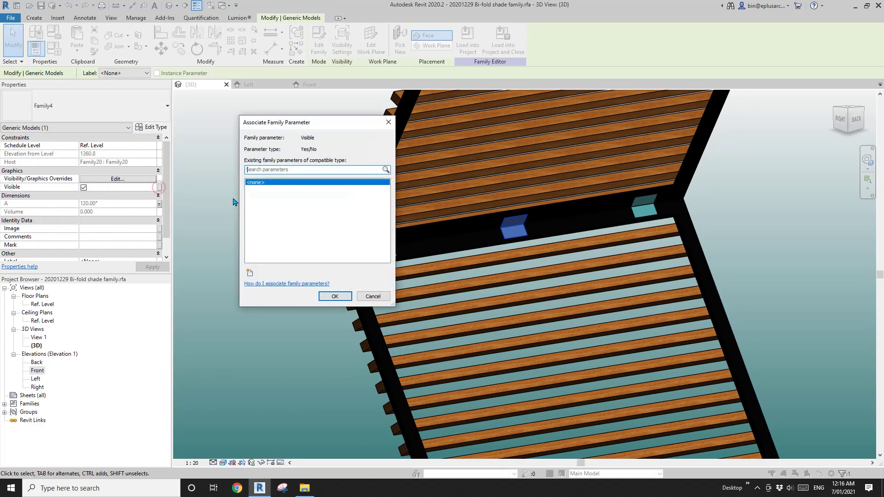
{"action": "left_click", "coordinate": [250, 273]}
{"action": "type", "text": "Mid Hinge"}
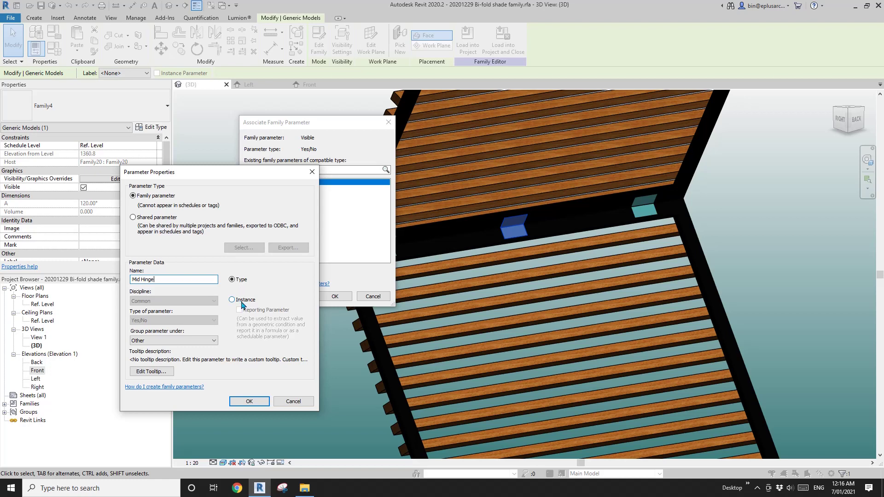
{"action": "left_click", "coordinate": [262, 399]}
{"action": "left_click", "coordinate": [335, 296]}
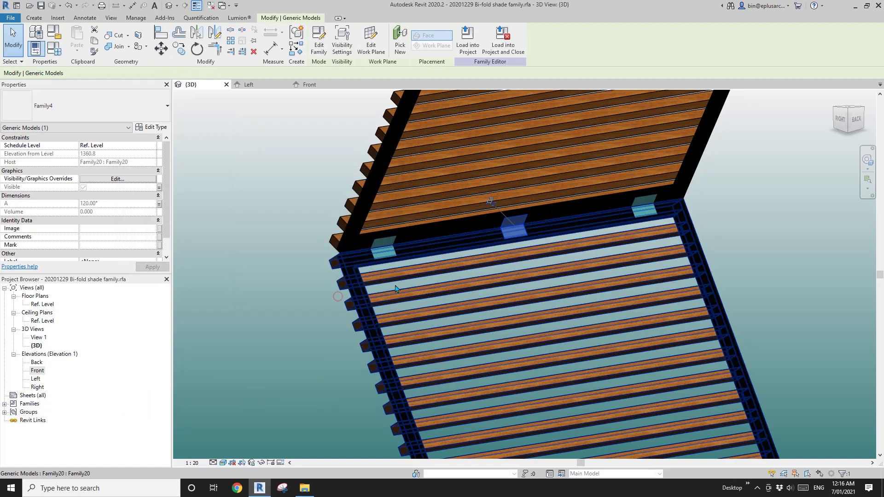
{"action": "key", "text": "Escape"}
Step: Give the Mid Hinge parameter the formula Width > 1000 mm in the family types and apply it
{"action": "left_click", "coordinate": [58, 52]}
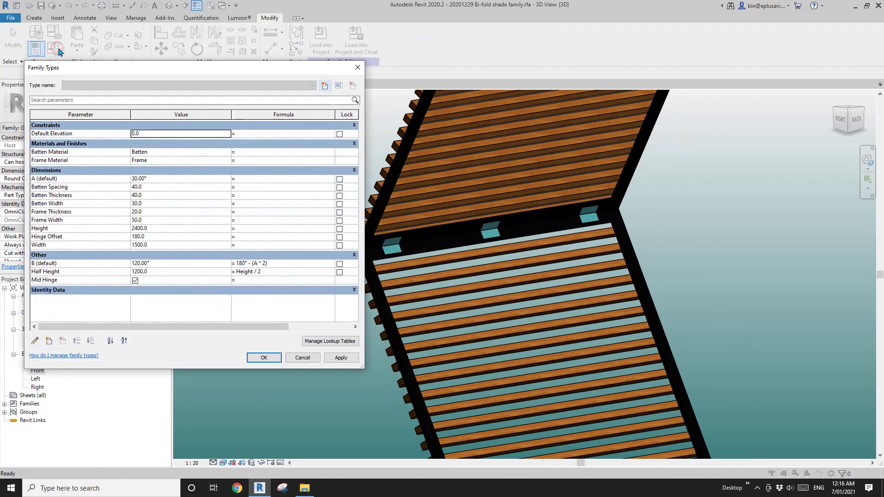
{"action": "left_click", "coordinate": [248, 280]}
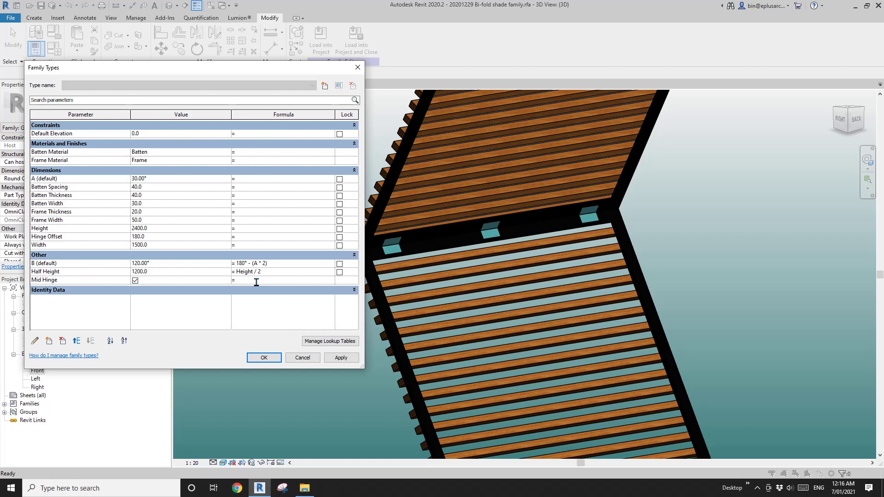
{"action": "type", "text": "Win"}
{"action": "left_click", "coordinate": [340, 357]}
{"action": "left_click", "coordinate": [264, 358]}
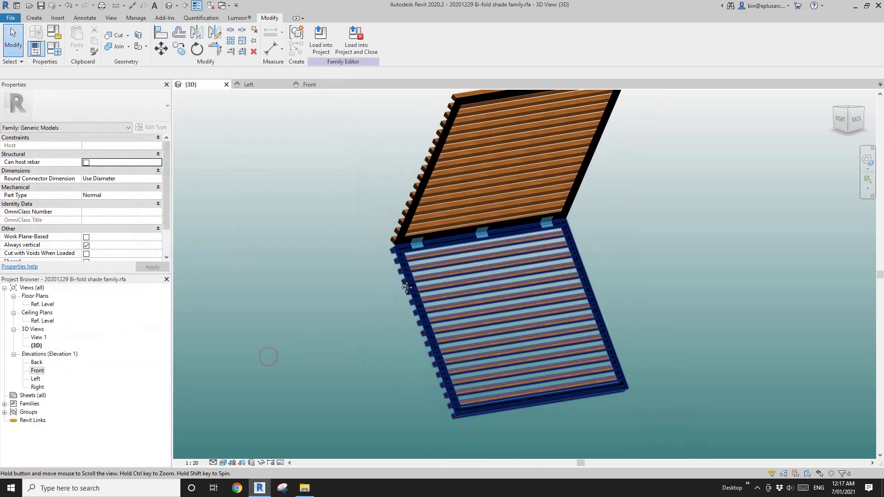
Step: Turn Preview Visibility on for the 3D view and test the middle hinge by applying a Width of 900
{"action": "left_click", "coordinate": [281, 463]}
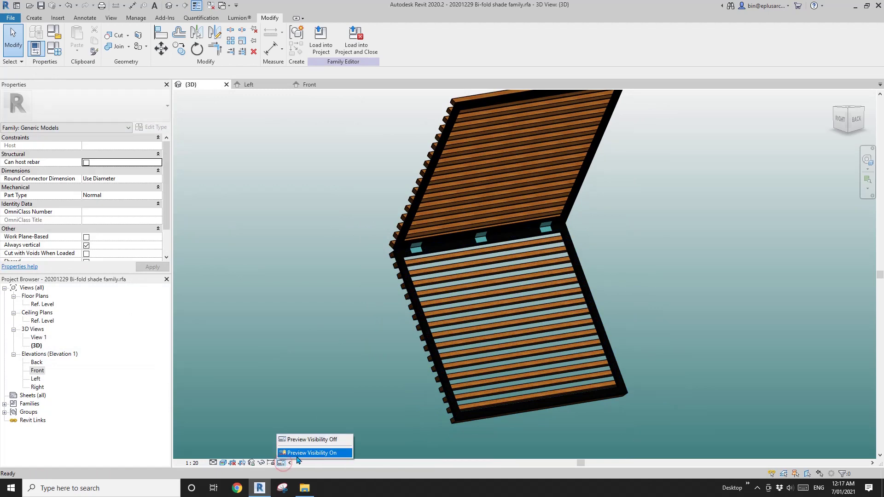
{"action": "left_click", "coordinate": [325, 453]}
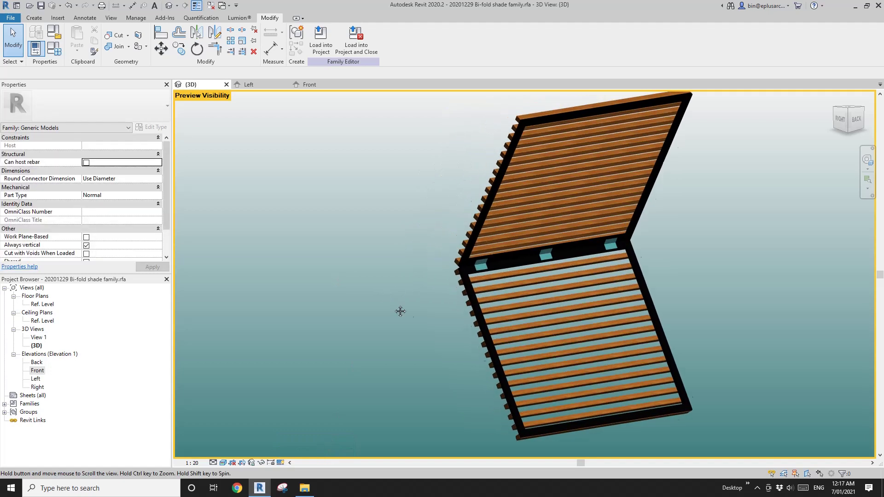
{"action": "left_click", "coordinate": [97, 53]}
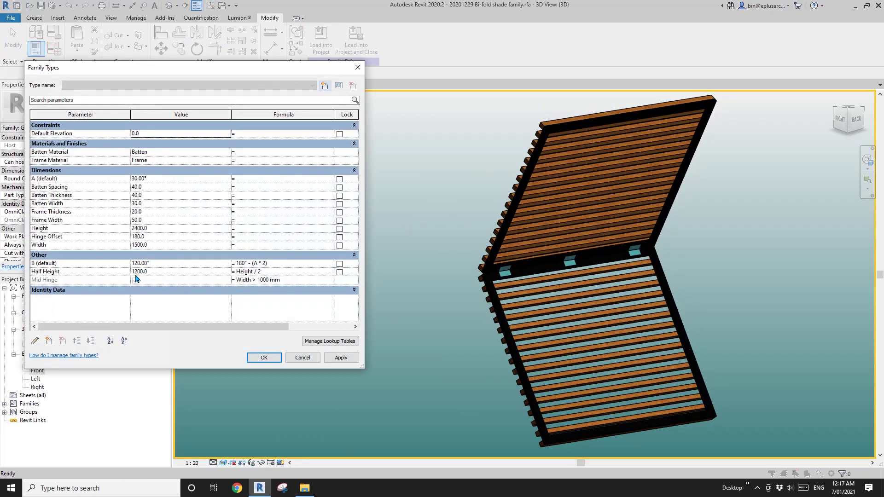
{"action": "left_click", "coordinate": [161, 246]}
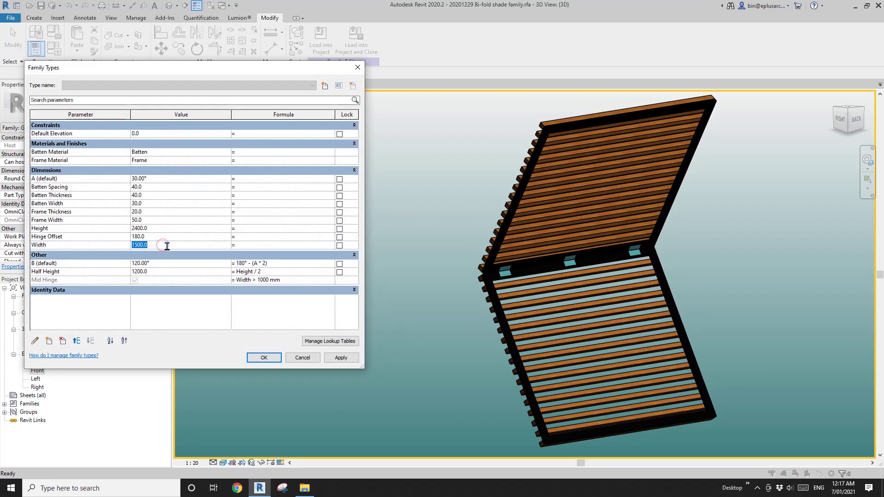
{"action": "left_click", "coordinate": [341, 357]}
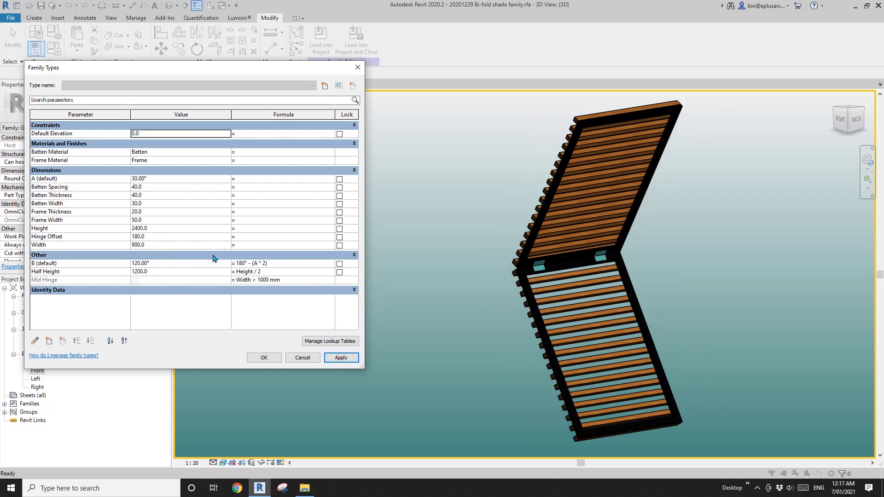
Step: Set the shade's Width to 1200 in the family types, apply it and close the dialog
{"action": "left_click", "coordinate": [165, 246]}
{"action": "type", "text": "1200"}
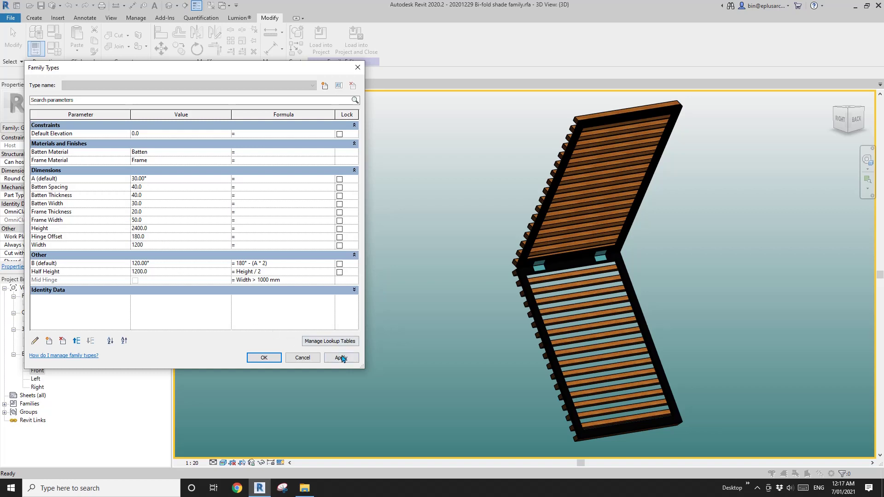
{"action": "left_click", "coordinate": [341, 358]}
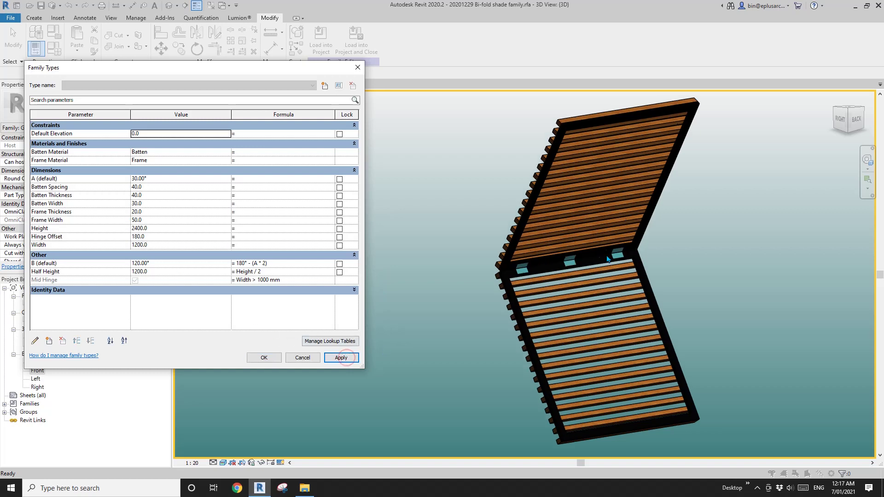
{"action": "left_click", "coordinate": [262, 363]}
Step: Inspect the hinges and the folded shade in the 3D preview, close up and as a whole
{"action": "scroll", "coordinate": [458, 303], "scroll_direction": "down", "scroll_amount": 1}
{"action": "middle_click_drag", "start_coordinate": [520, 317], "coordinate": [463, 288], "text": "shift"}
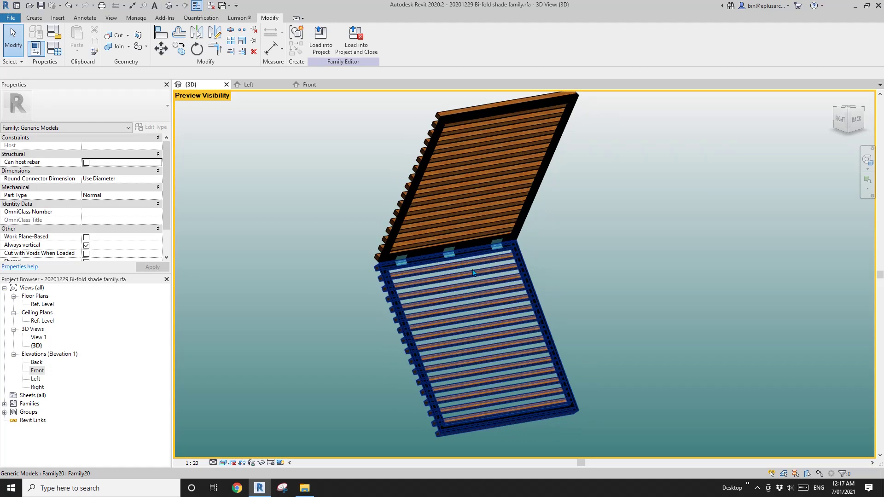
{"action": "middle_click_drag", "start_coordinate": [473, 272], "coordinate": [401, 261], "text": "shift"}
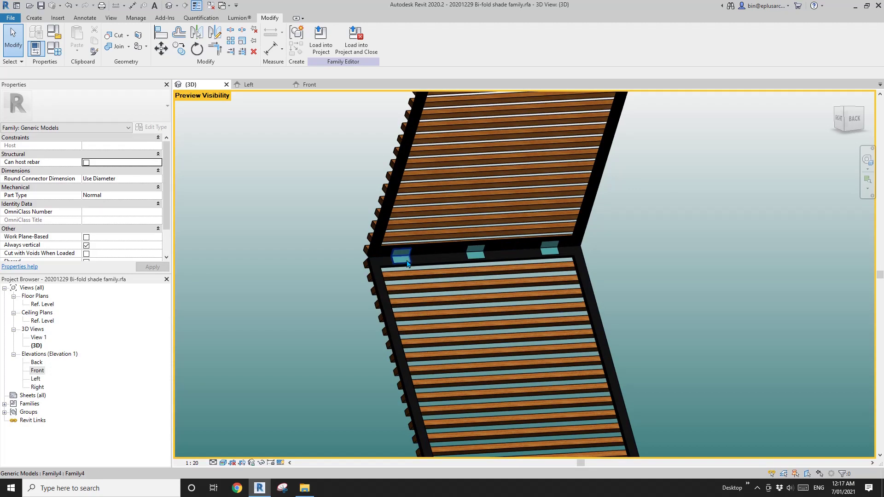
{"action": "scroll", "coordinate": [407, 262], "scroll_direction": "up", "scroll_amount": 8}
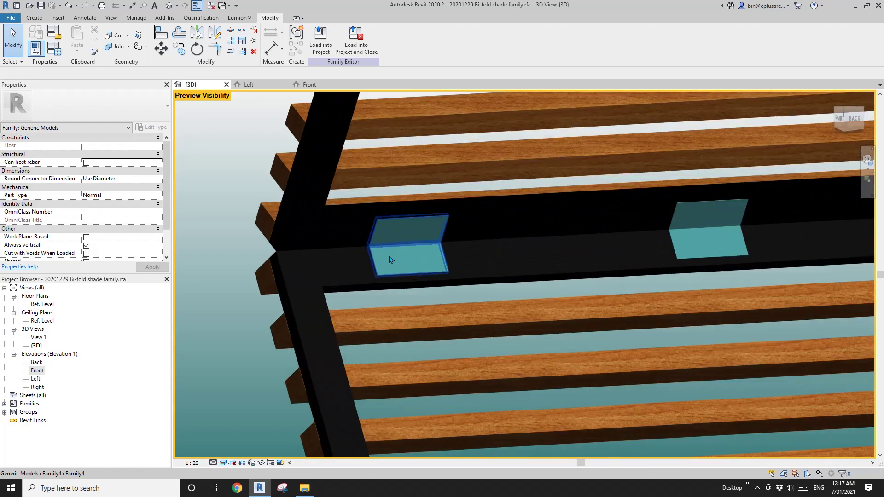
{"action": "scroll", "coordinate": [401, 256], "scroll_direction": "down", "scroll_amount": 10}
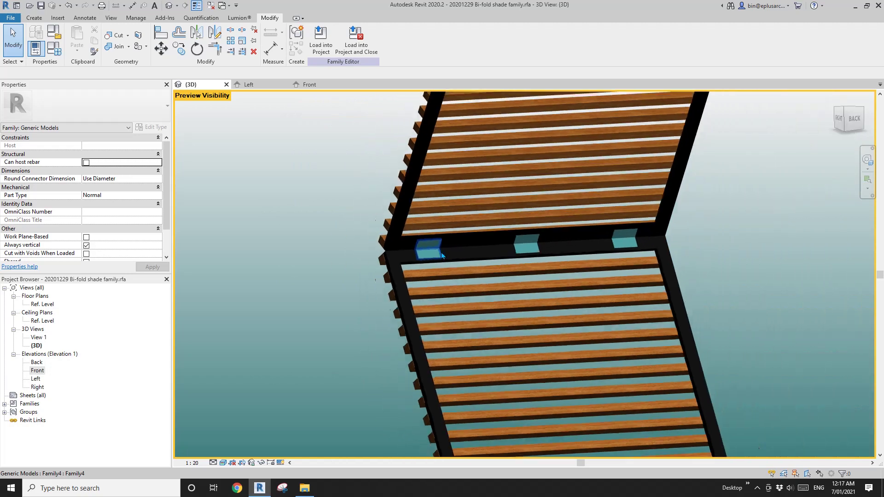
{"action": "middle_click_drag", "start_coordinate": [473, 250], "coordinate": [523, 277], "text": "shift"}
{"action": "scroll", "coordinate": [518, 275], "scroll_direction": "up", "scroll_amount": 1}
{"action": "scroll", "coordinate": [515, 275], "scroll_direction": "down", "scroll_amount": 3}
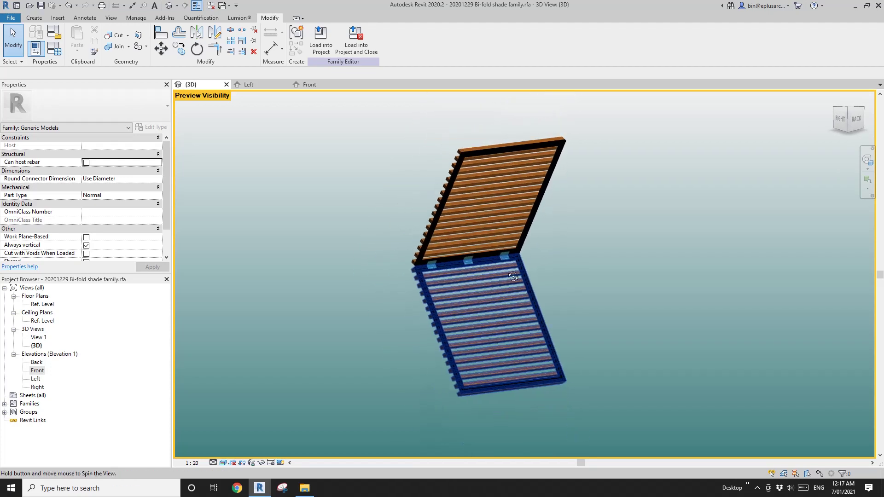